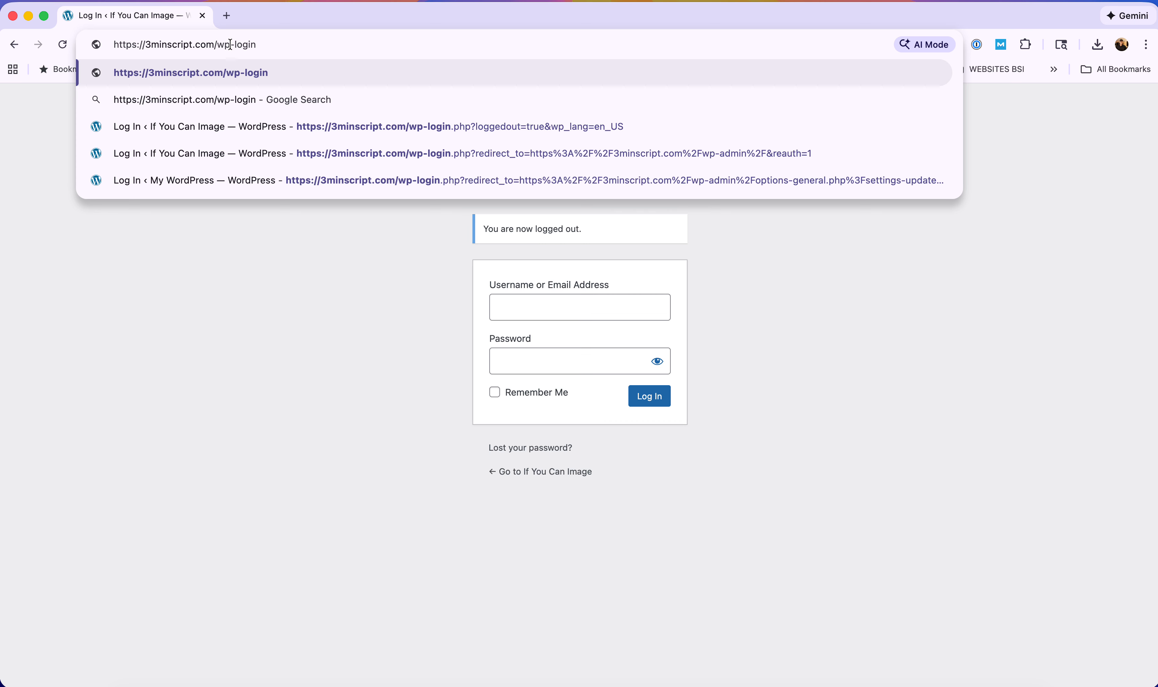
Go to the site's /wp-admin address and sign in with the saved 1Password login.
drag(266, 45, 234, 43)
text(admin)
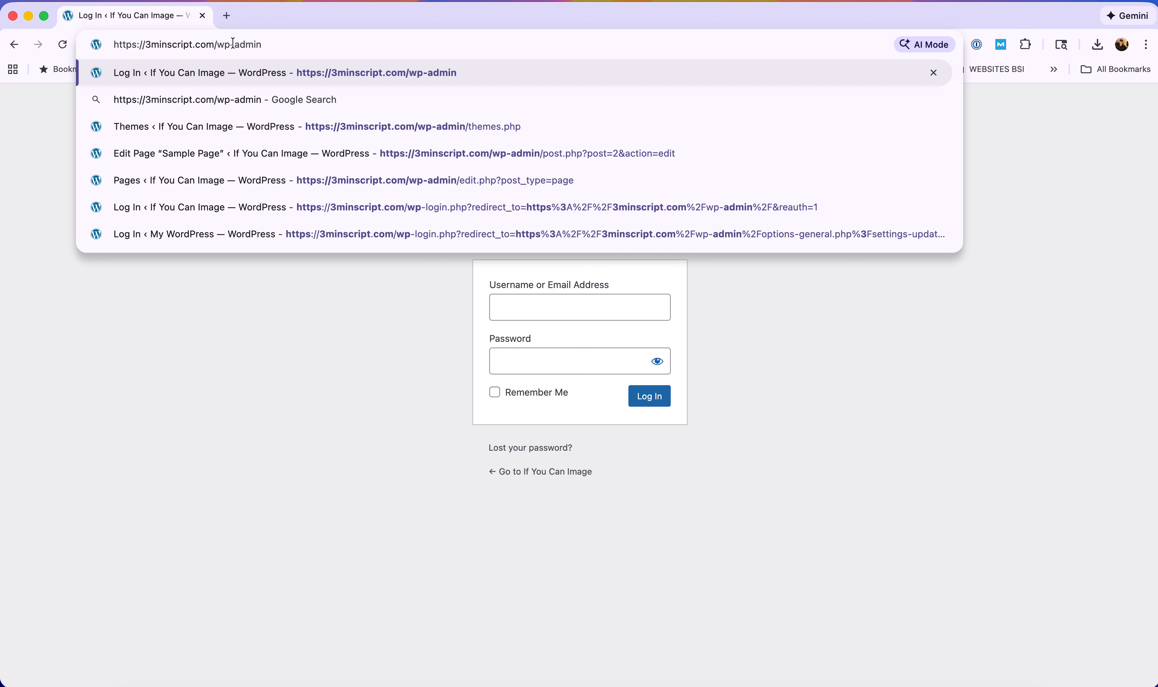
key(Return)
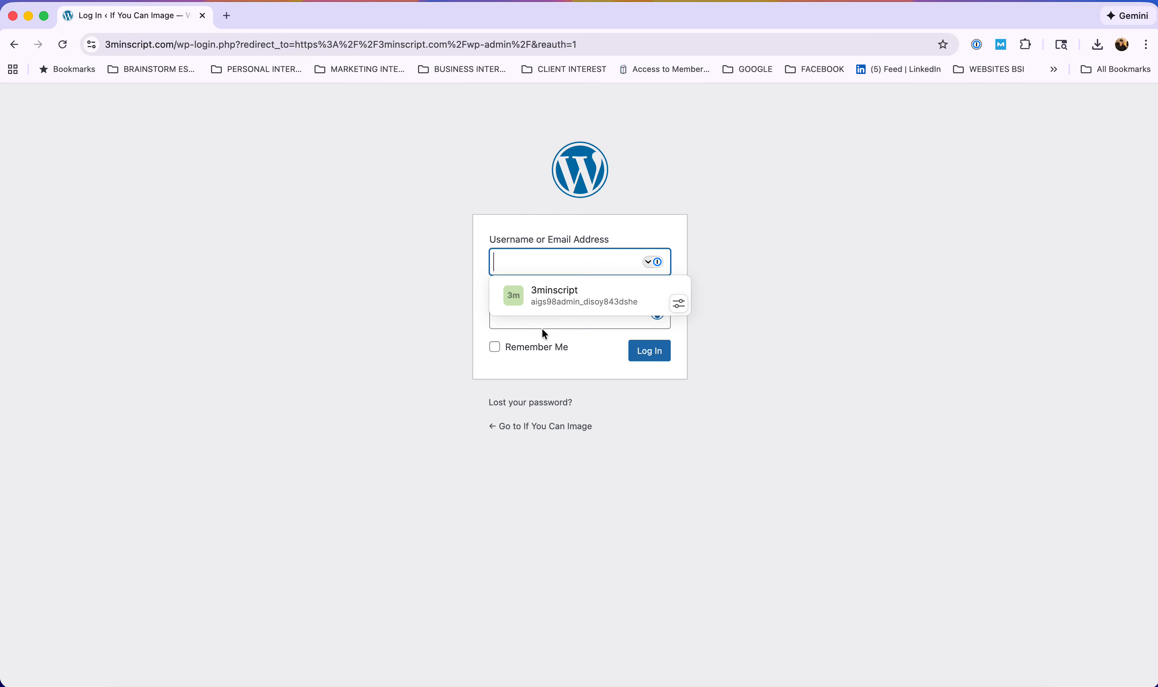
click(551, 300)
click(630, 355)
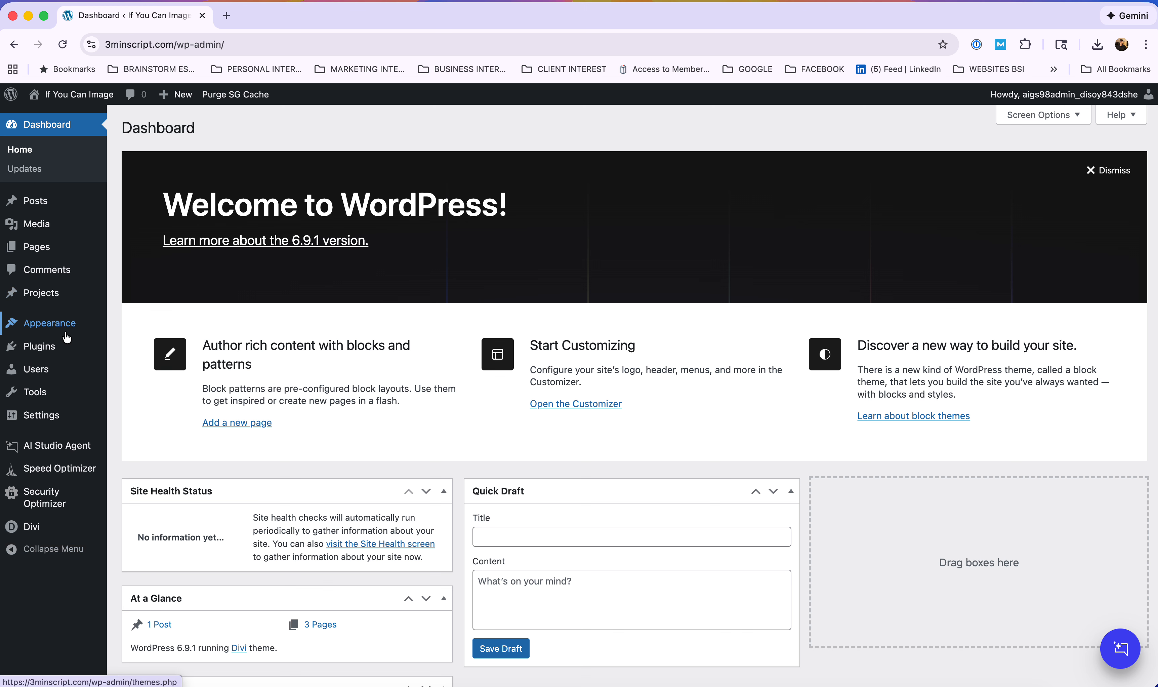
Browse the Media Library, then open Sample Page from the Pages list for editing.
mouse_move(71, 332)
mouse_move(48, 415)
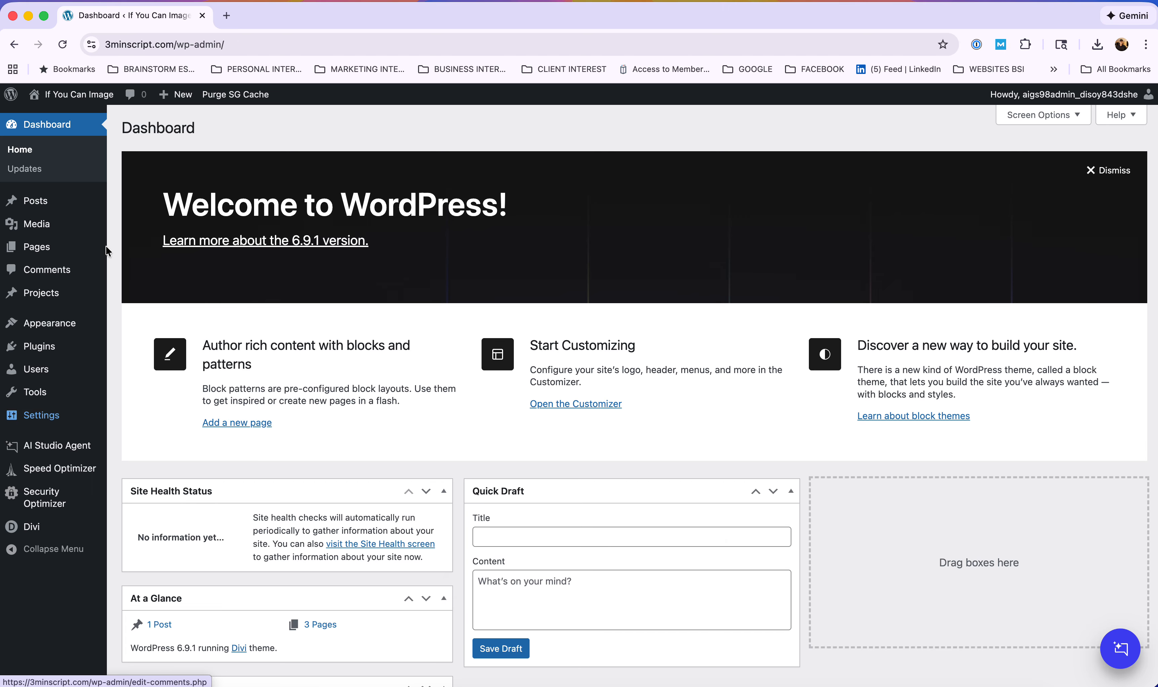
mouse_move(38, 203)
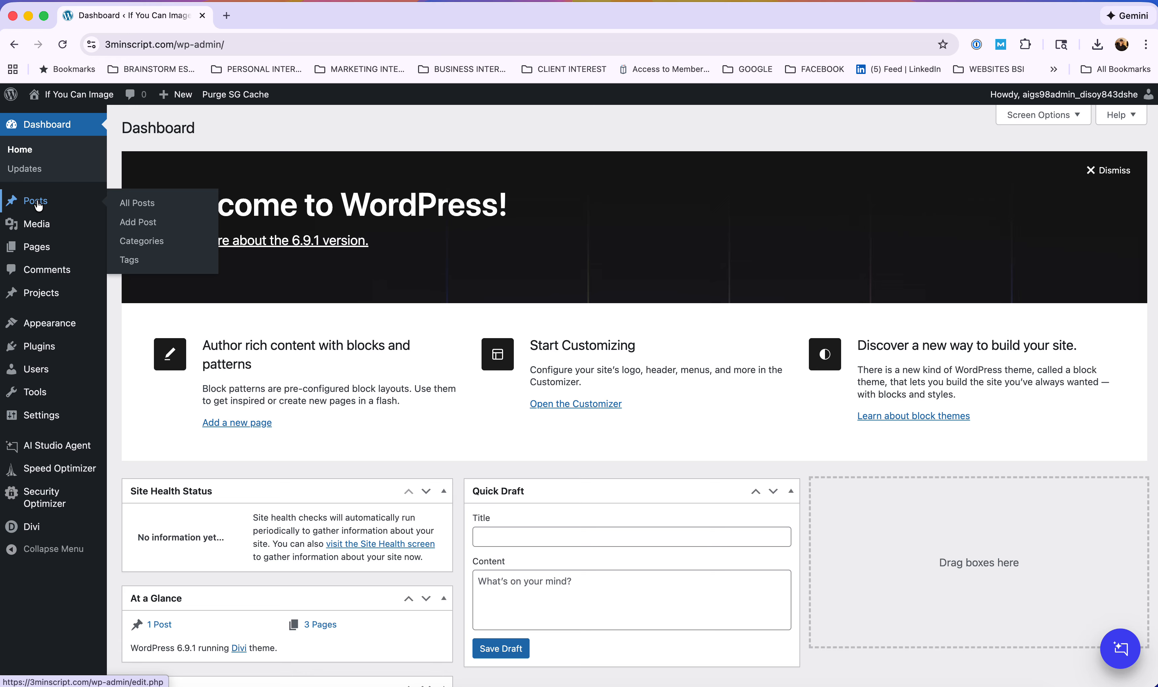
mouse_move(41, 227)
mouse_move(30, 254)
click(39, 229)
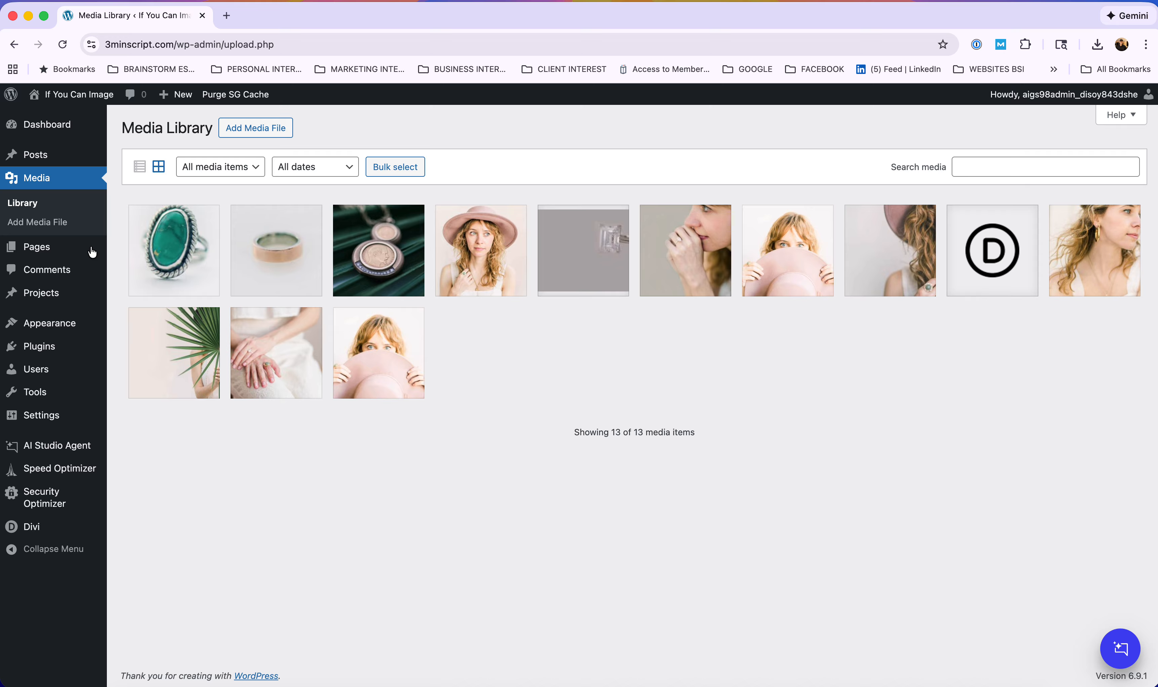
click(33, 249)
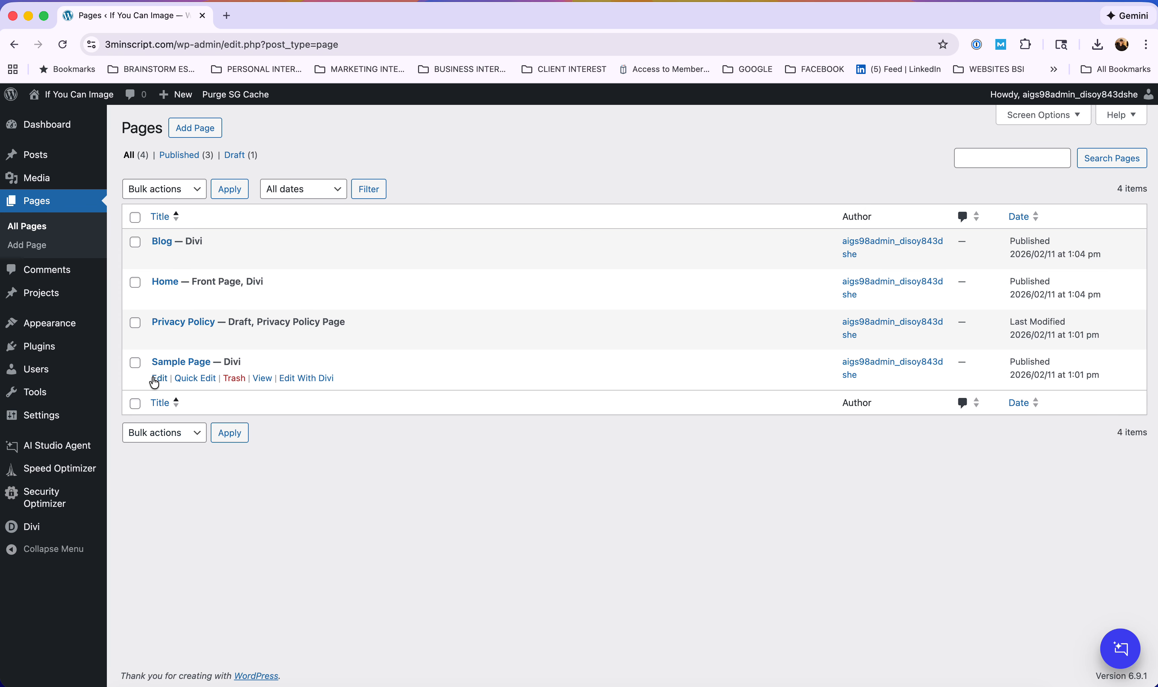
click(159, 379)
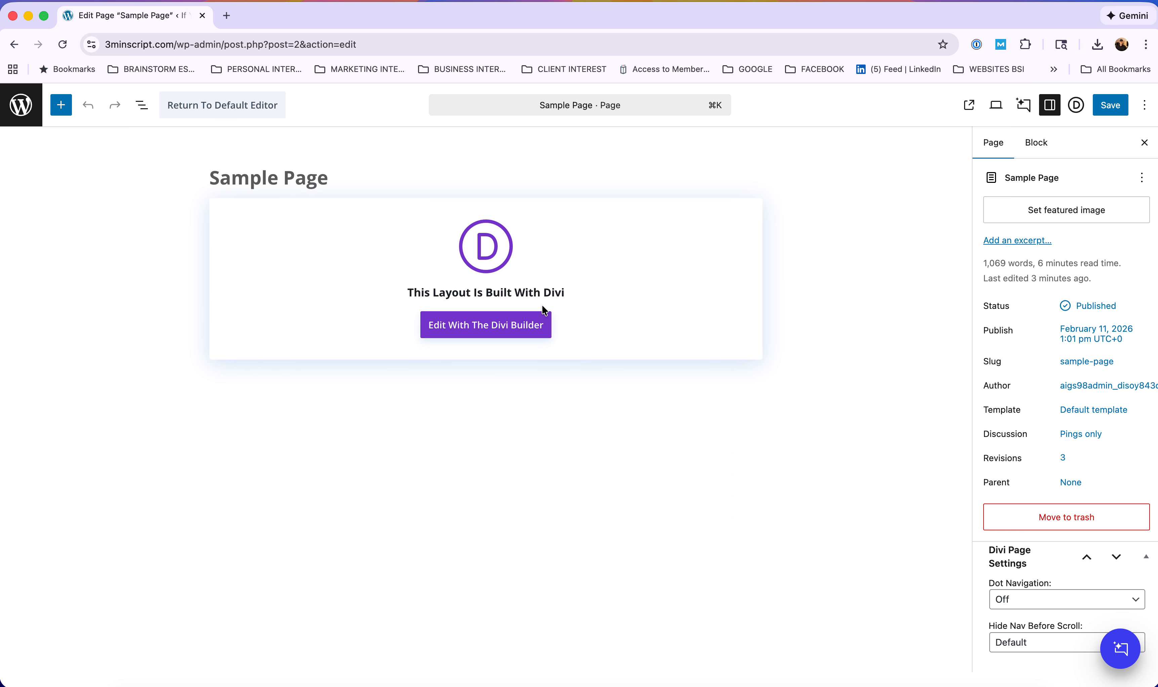
Launch the Divi visual builder on Sample Page and scroll down to the Divi Jewelry section.
click(488, 329)
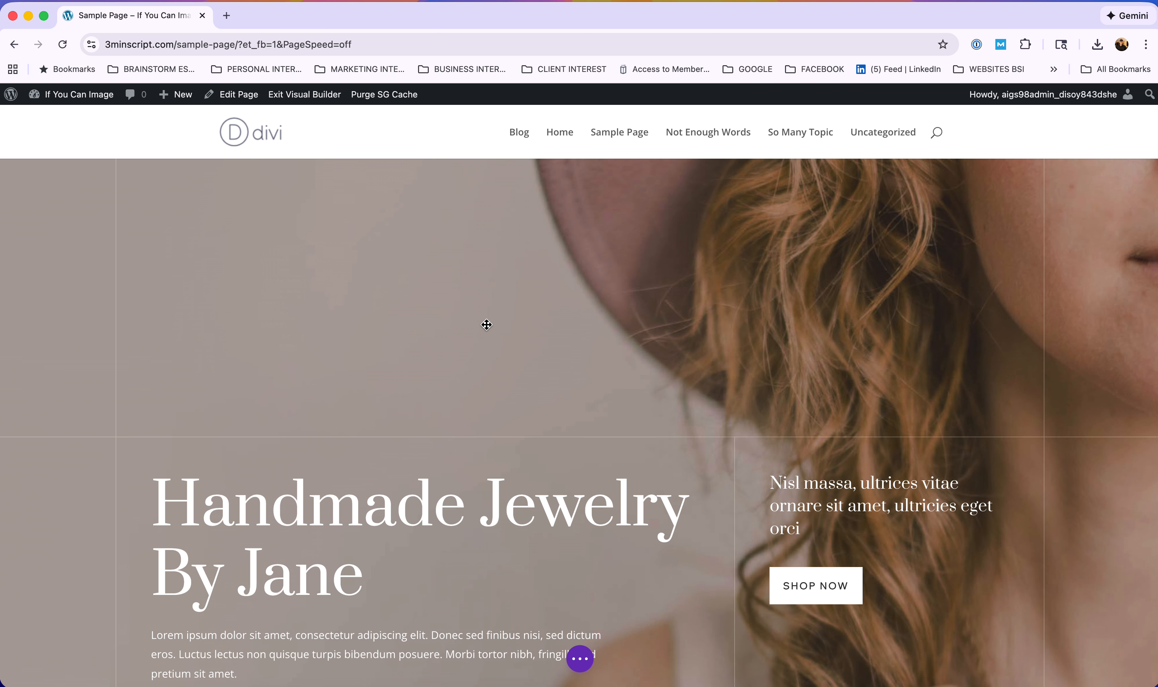
scroll(487, 324, down, 15)
scroll(487, 324, down, 20)
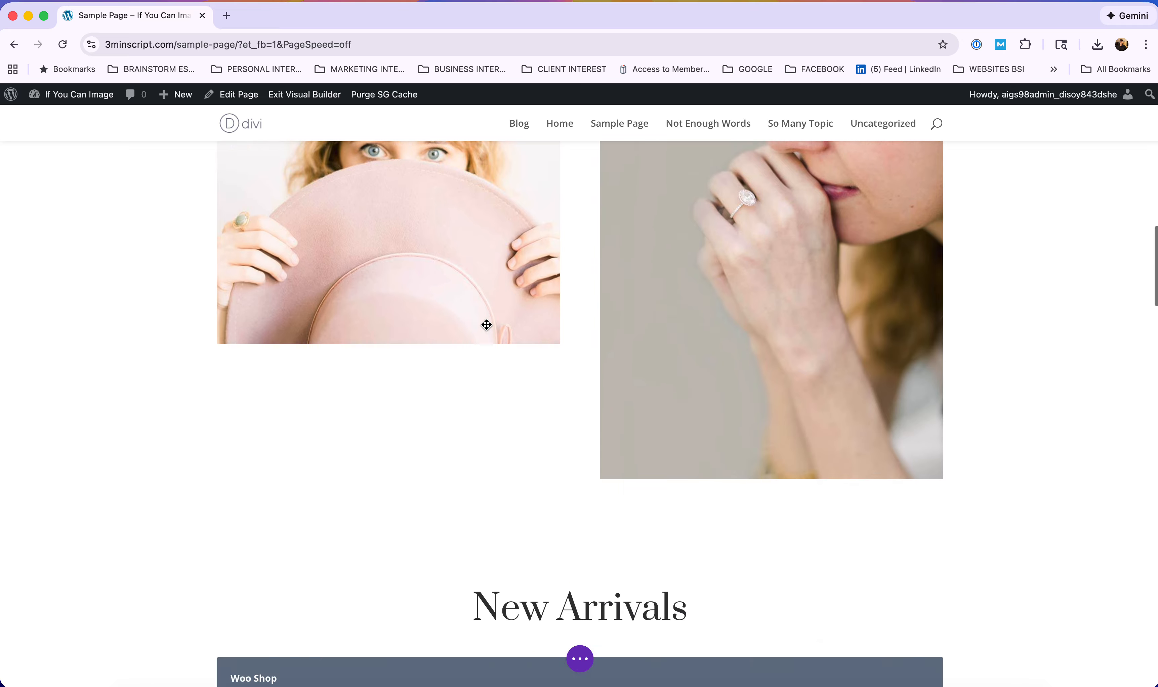
scroll(487, 325, down, 20)
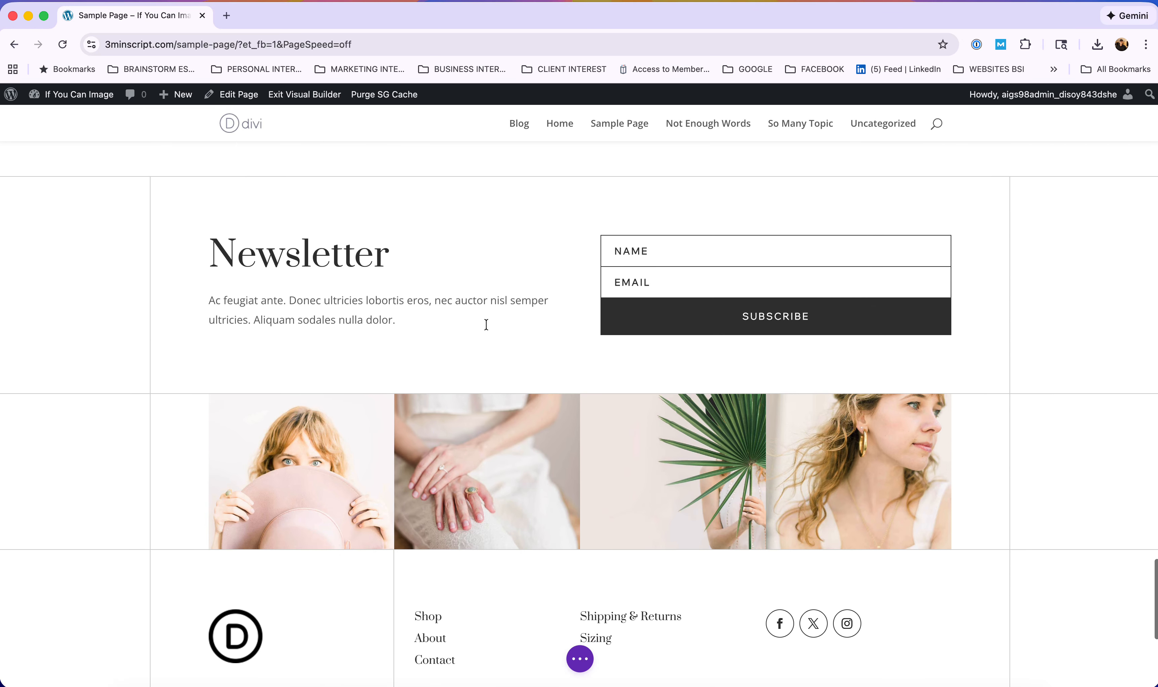
scroll(486, 325, down, 5)
scroll(487, 324, up, 20)
scroll(488, 330, up, 20)
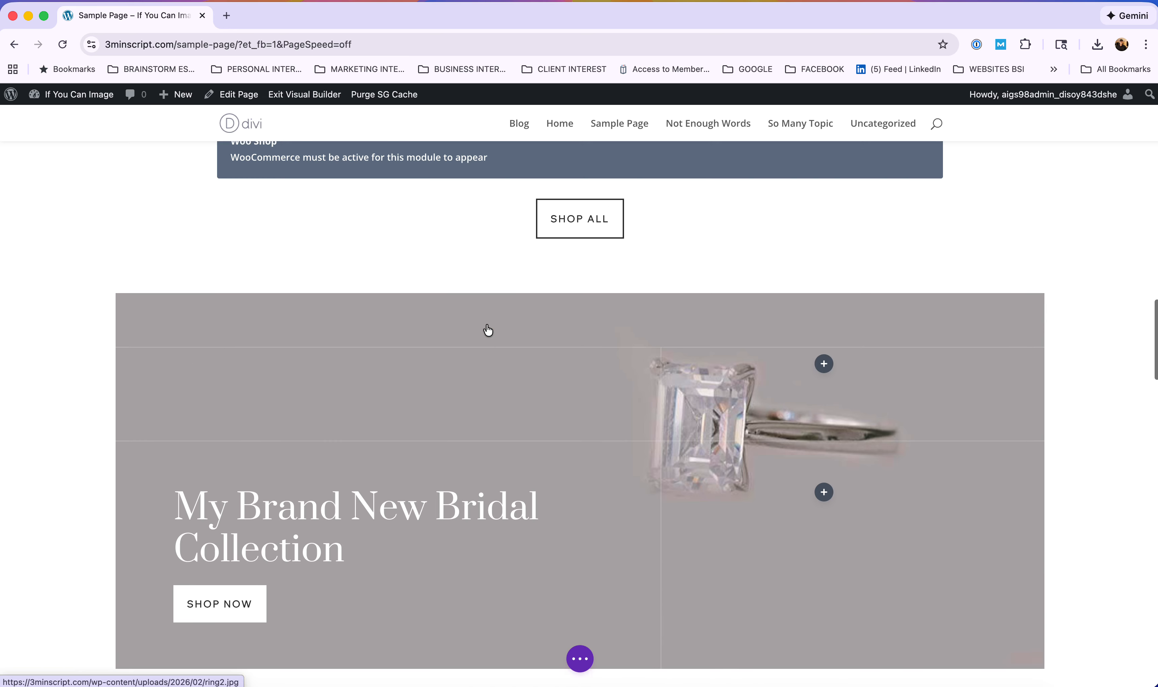
scroll(487, 324, up, 3)
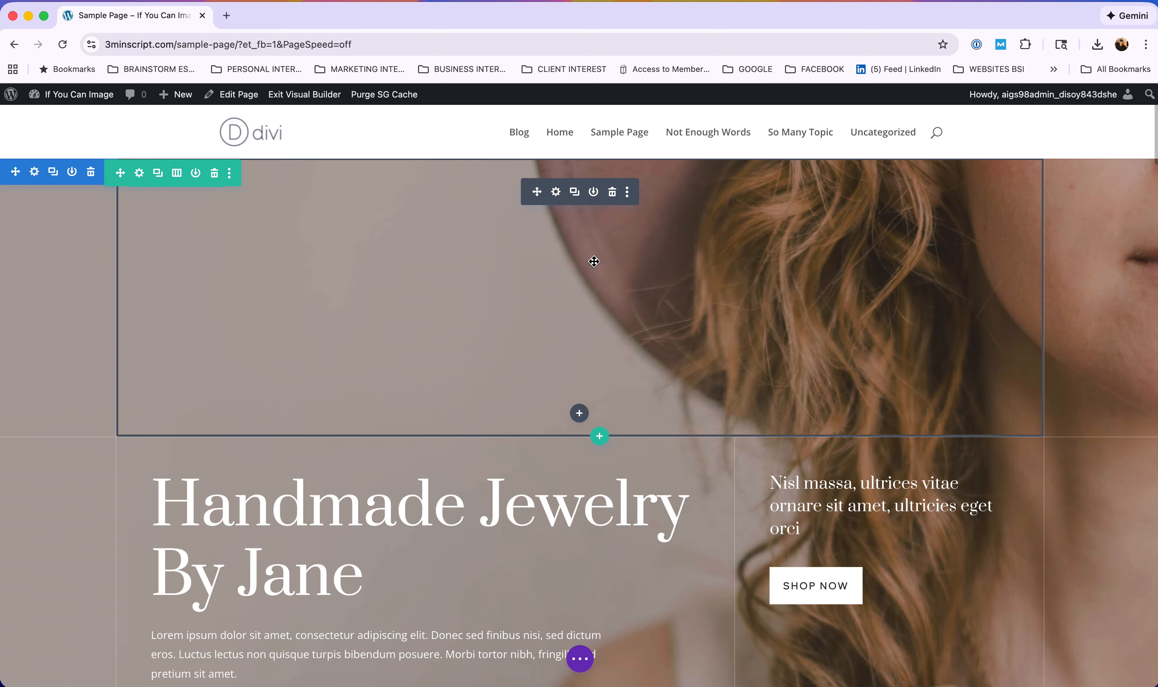
scroll(401, 457, down, 5)
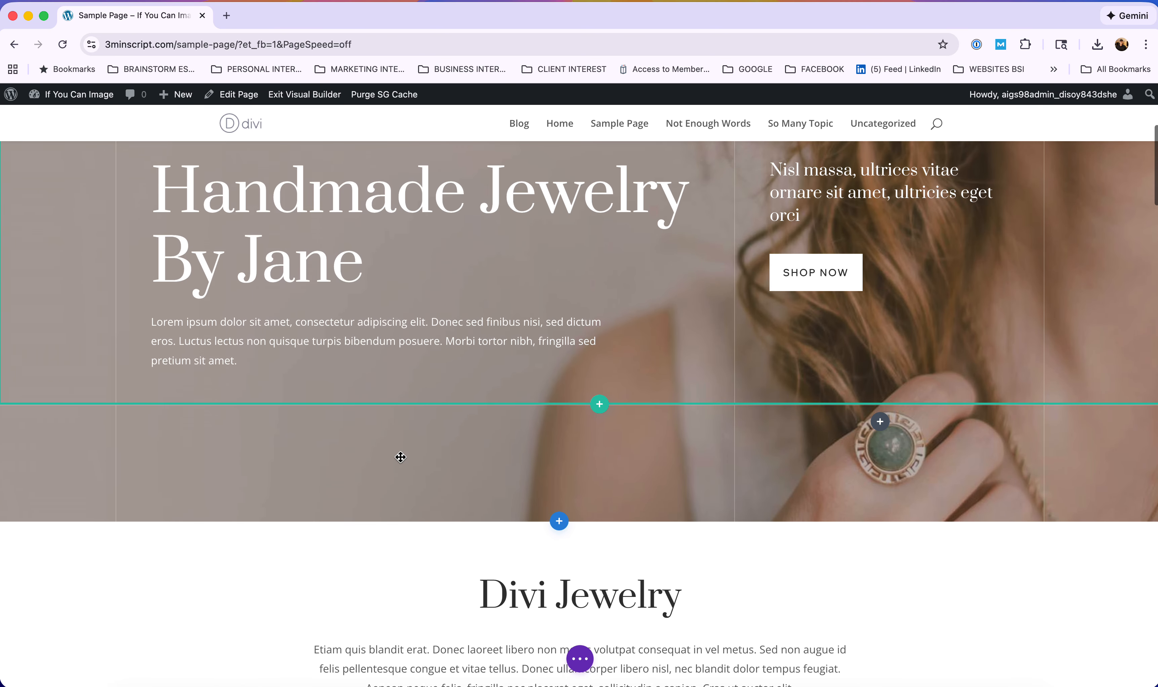
scroll(401, 457, down, 1)
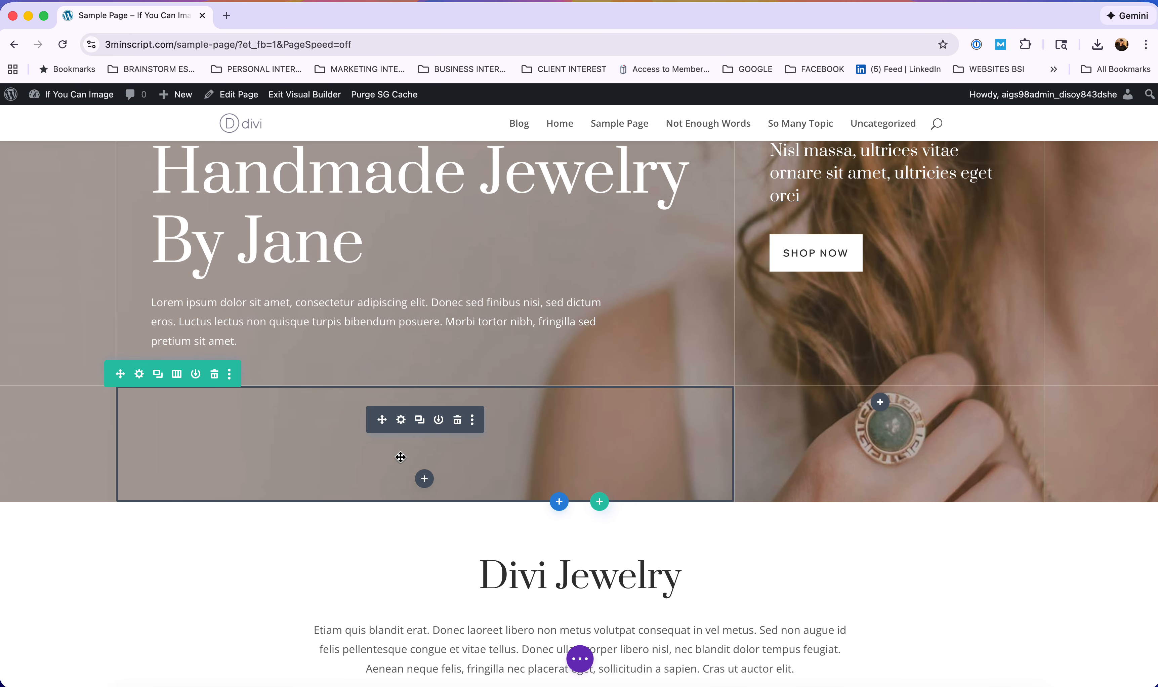
scroll(401, 457, down, 10)
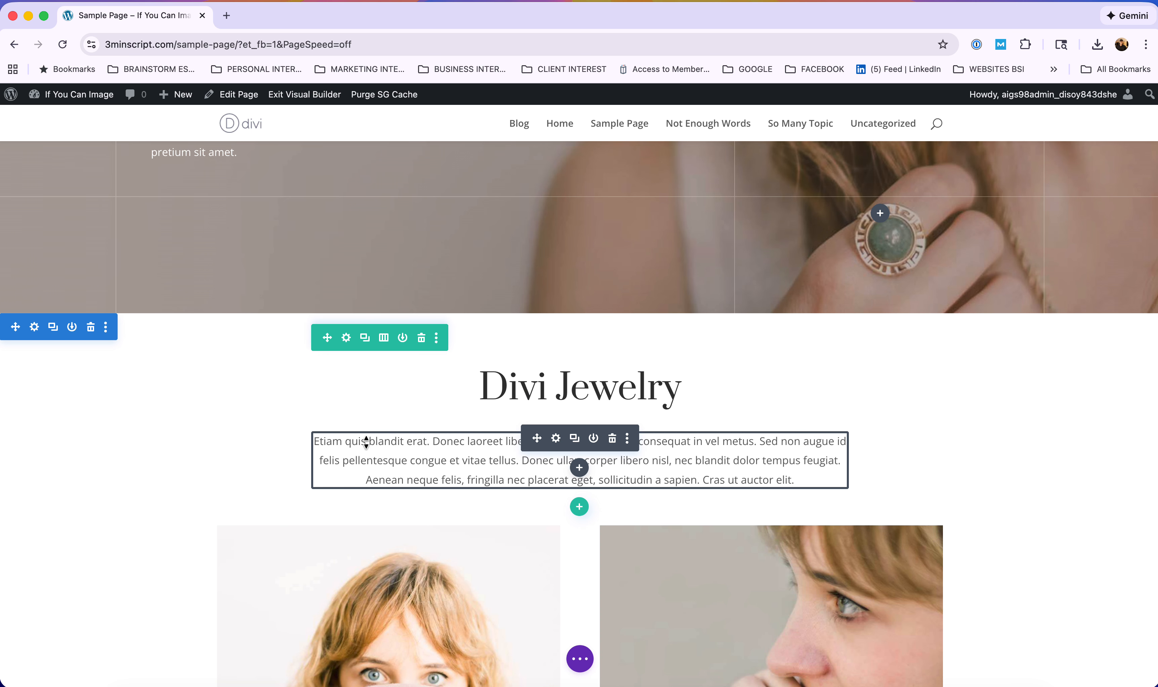
Open the Divi Jewelry text settings, enlarge the panel and select the closing sentences.
click(555, 438)
drag(289, 464, 505, 661)
click(260, 458)
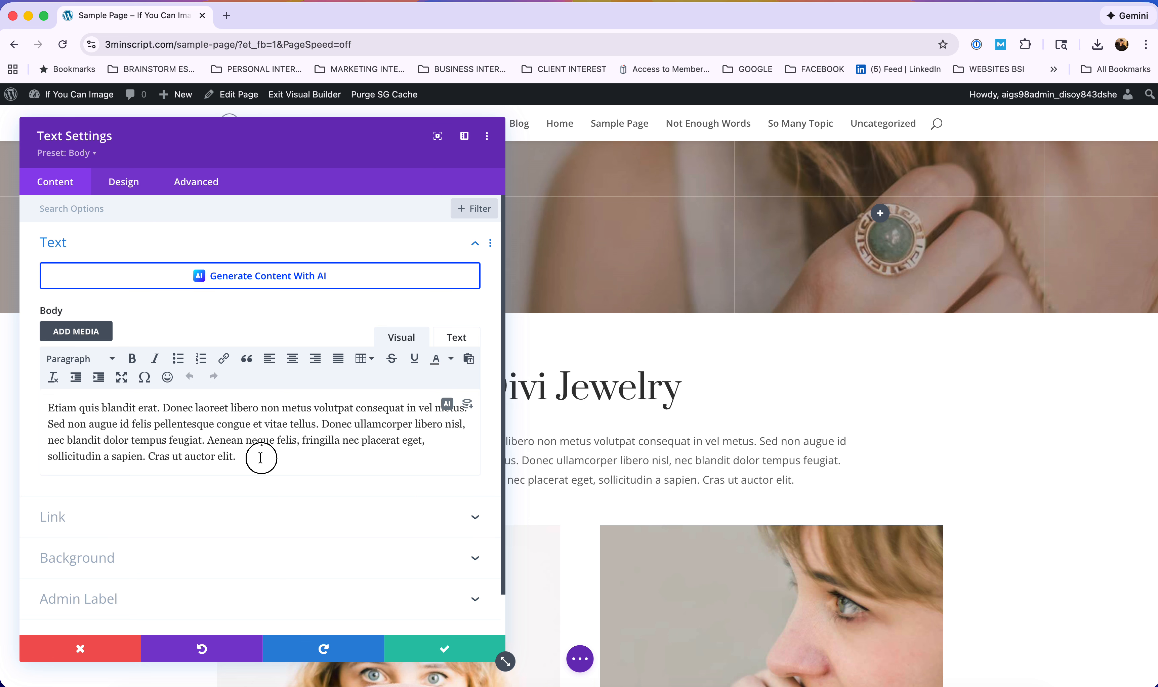
drag(261, 458, 162, 405)
key(super+c)
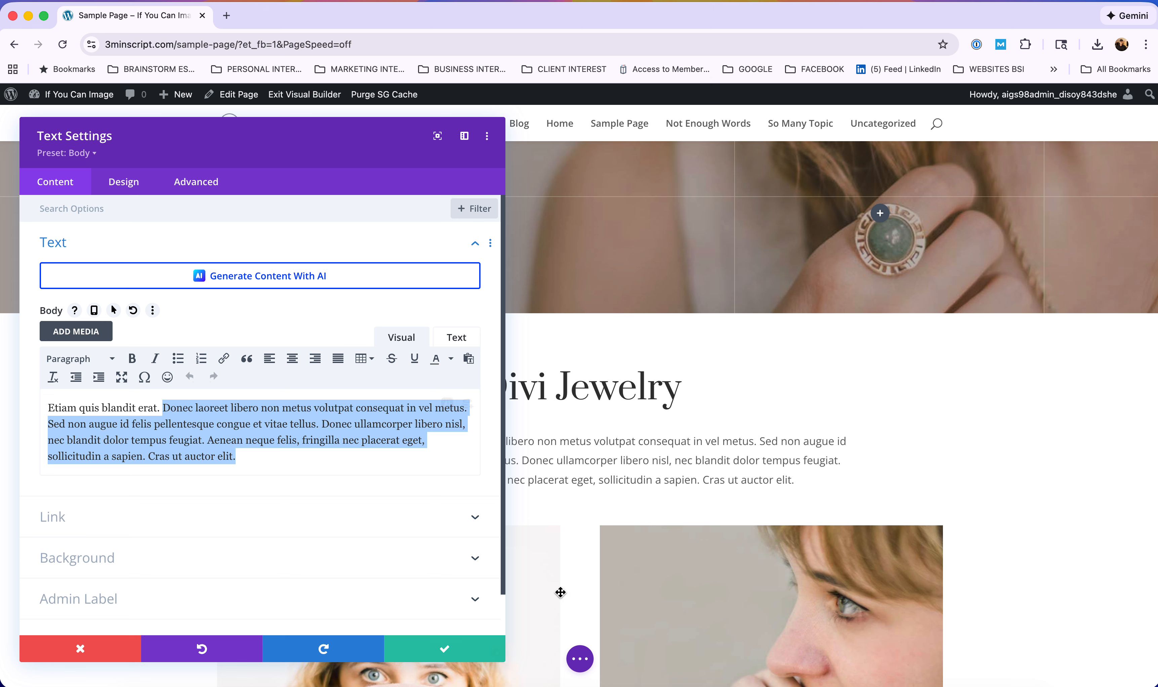
drag(505, 661, 548, 663)
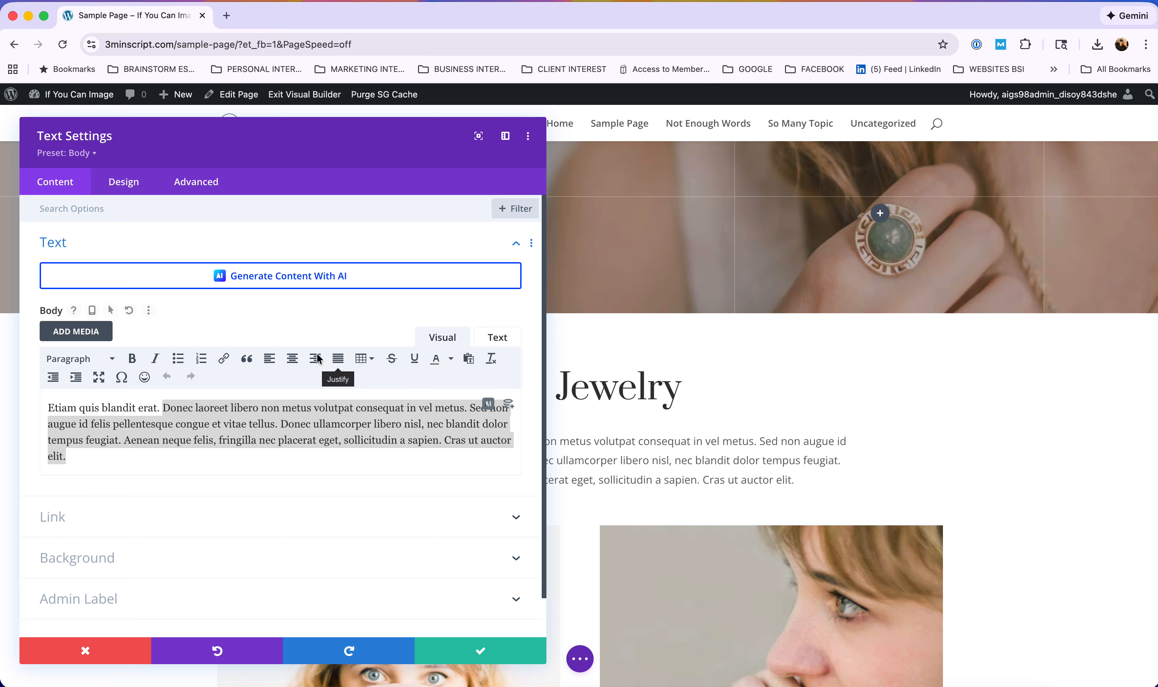
Paste the sentences as a new paragraph after 'elit.' and split it before 'volutpat'.
click(95, 455)
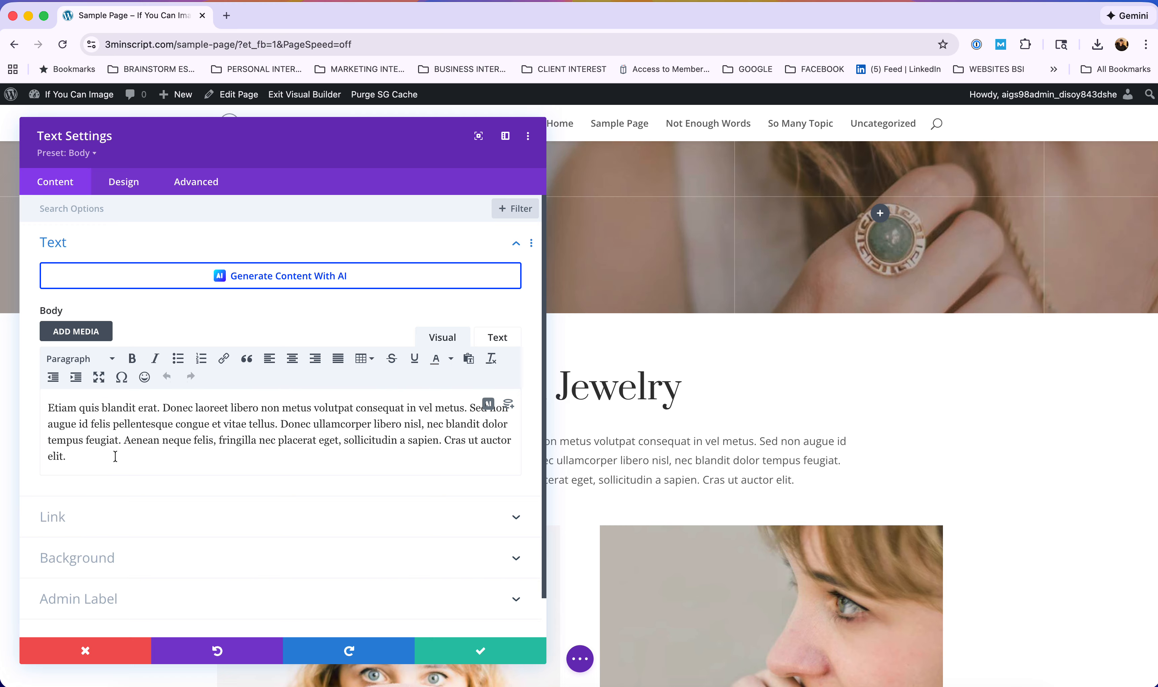
key(Return)
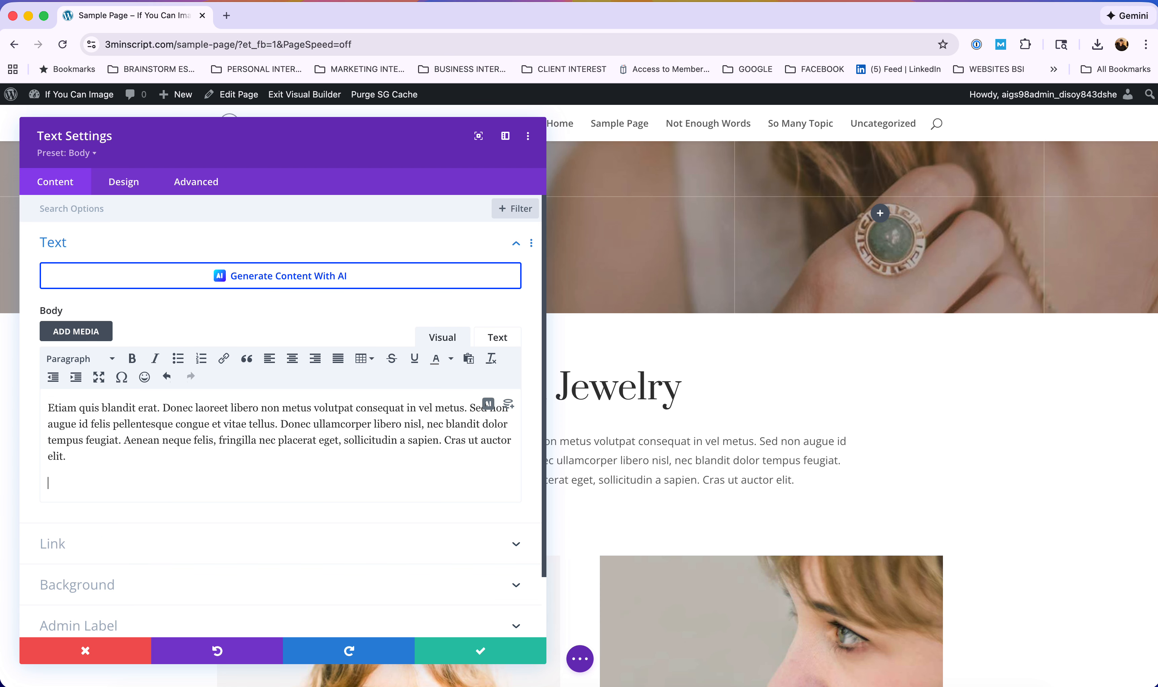
key(super+v)
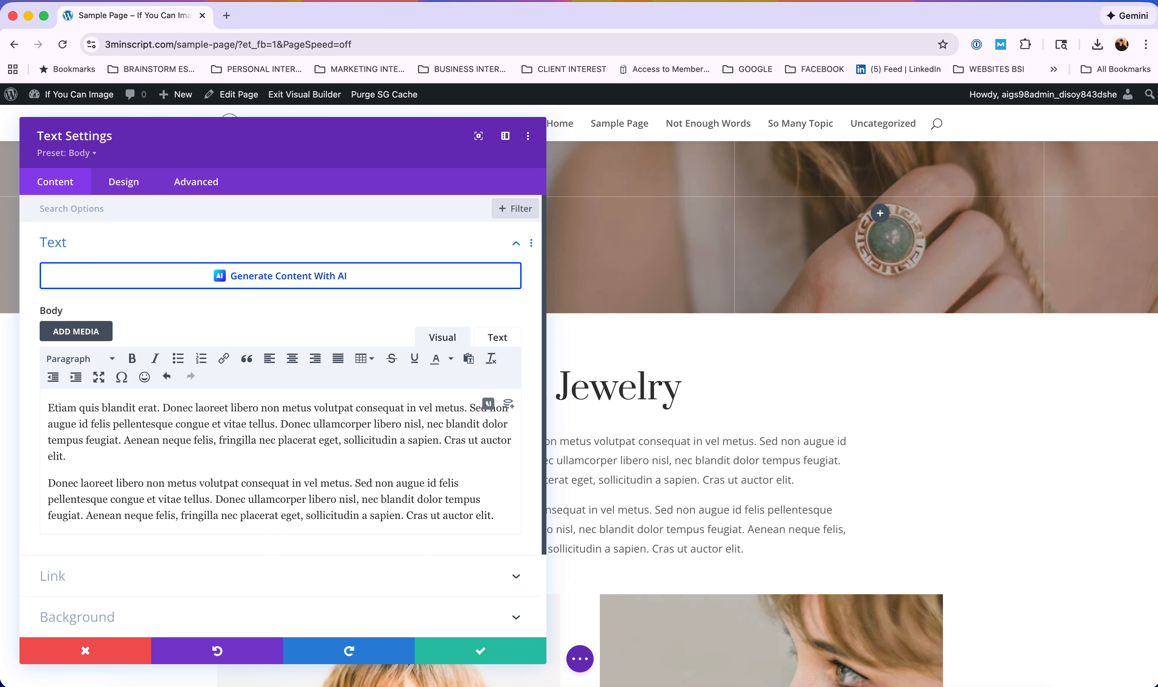
click(201, 480)
key(Return)
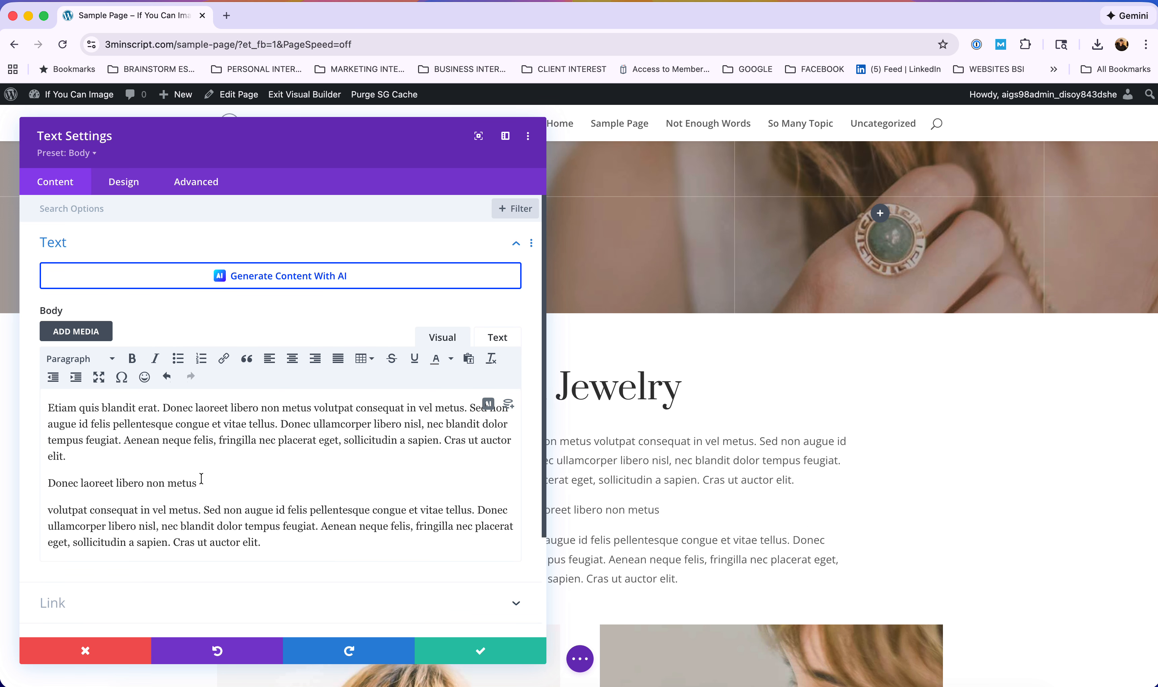
drag(201, 479, 46, 478)
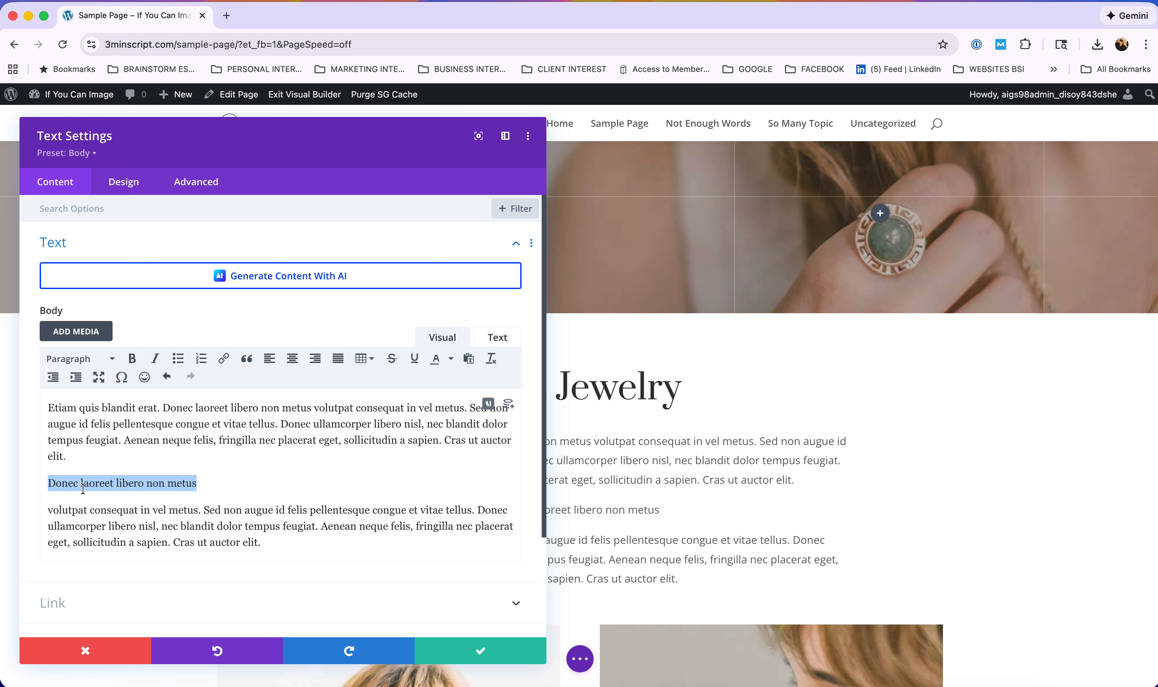
Make 'Donec laoreet libero non metus' a Heading 2, link 'Aenean neque felis', and save the text settings.
click(60, 363)
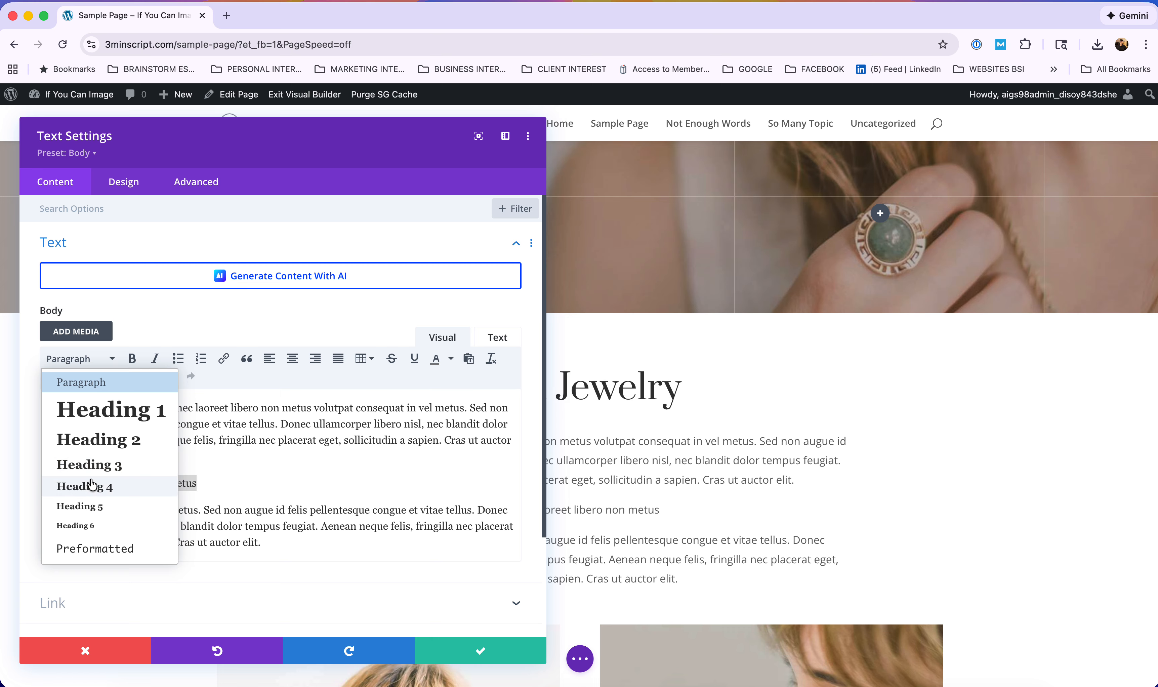
click(99, 442)
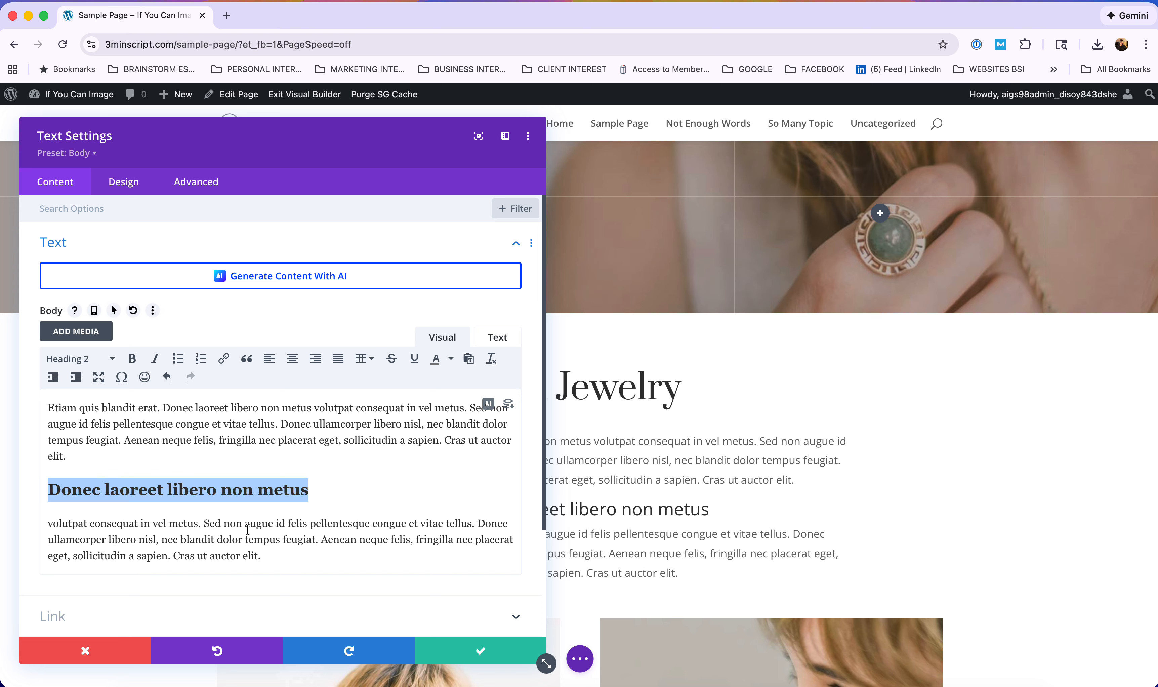
drag(348, 536, 410, 539)
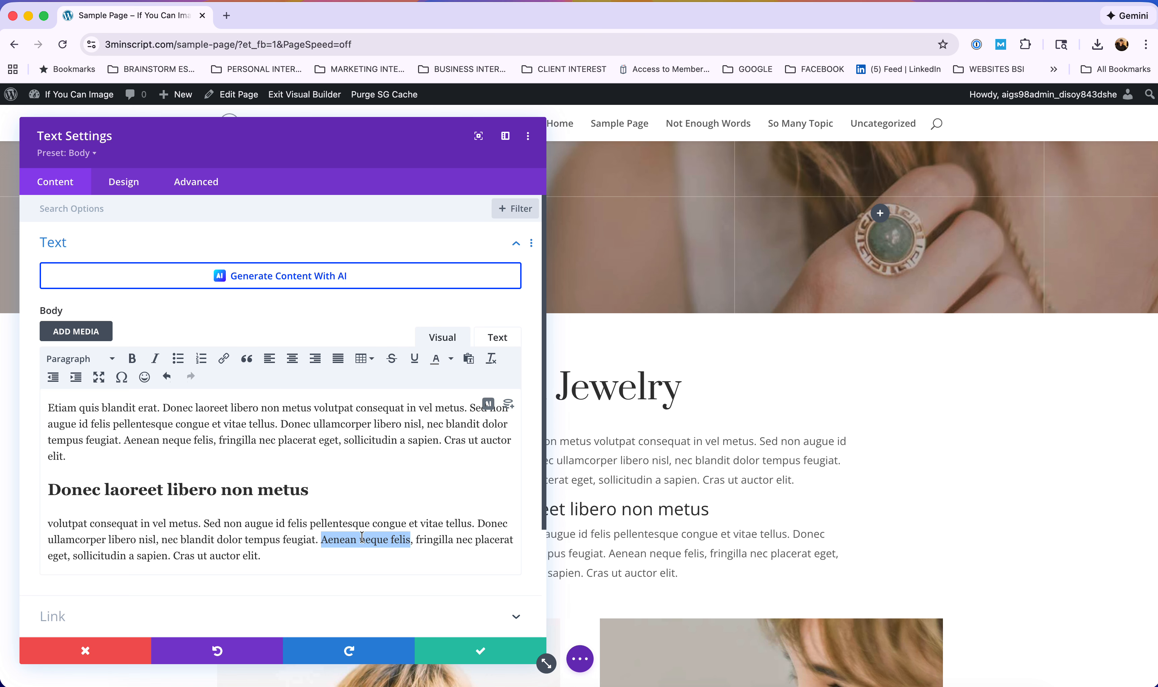
click(224, 359)
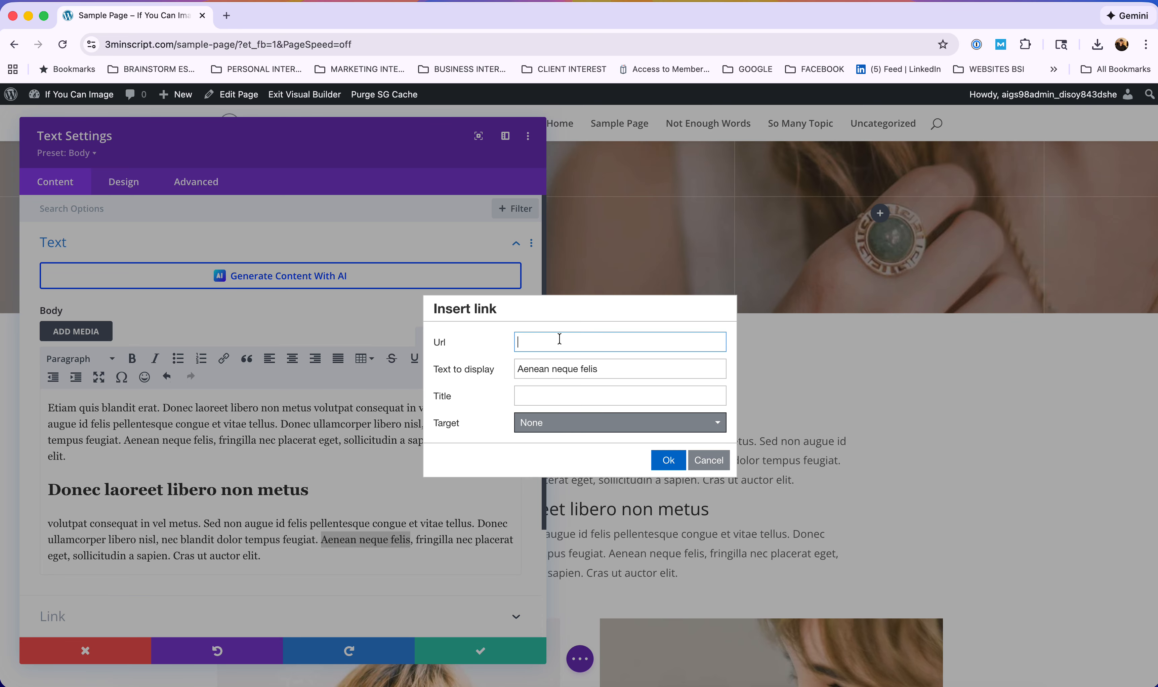
click(670, 463)
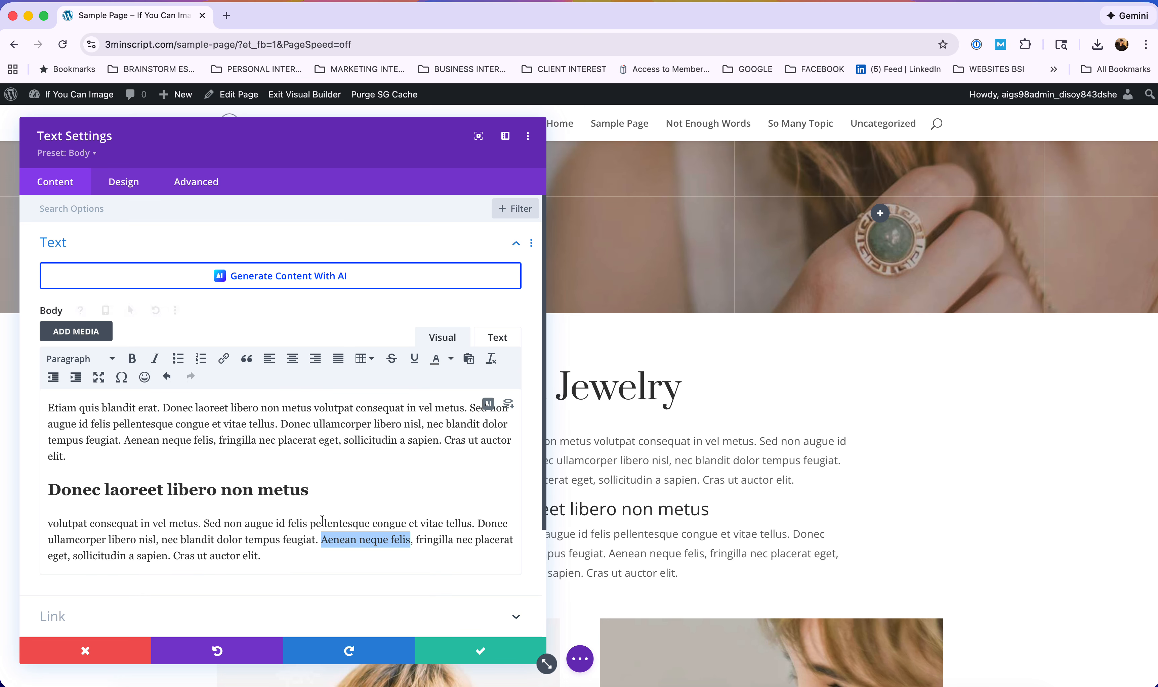
click(282, 563)
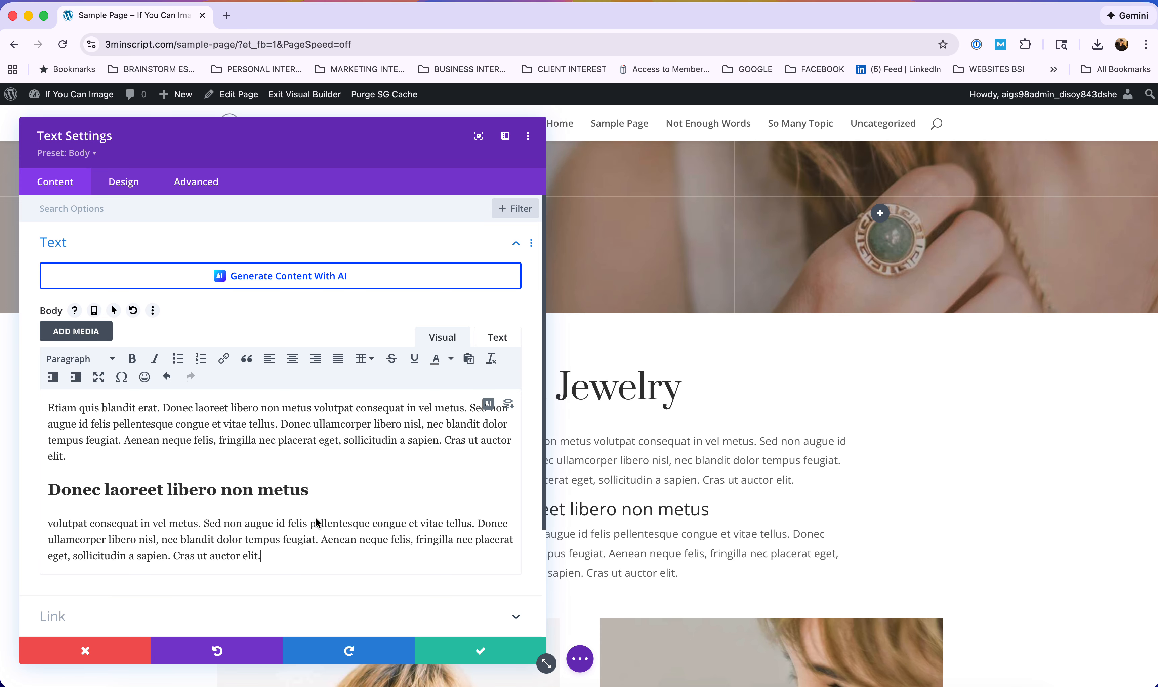
click(480, 652)
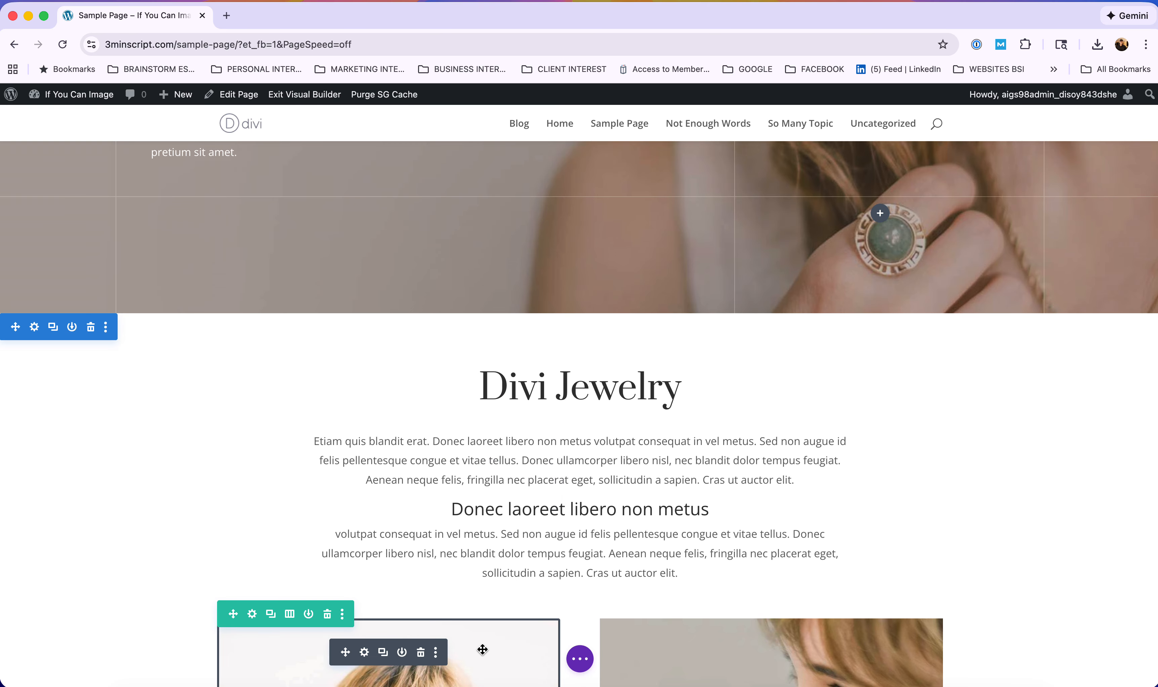
Save Sample Page, then scroll to the Vintage Restorations image in New Arrivals.
click(582, 664)
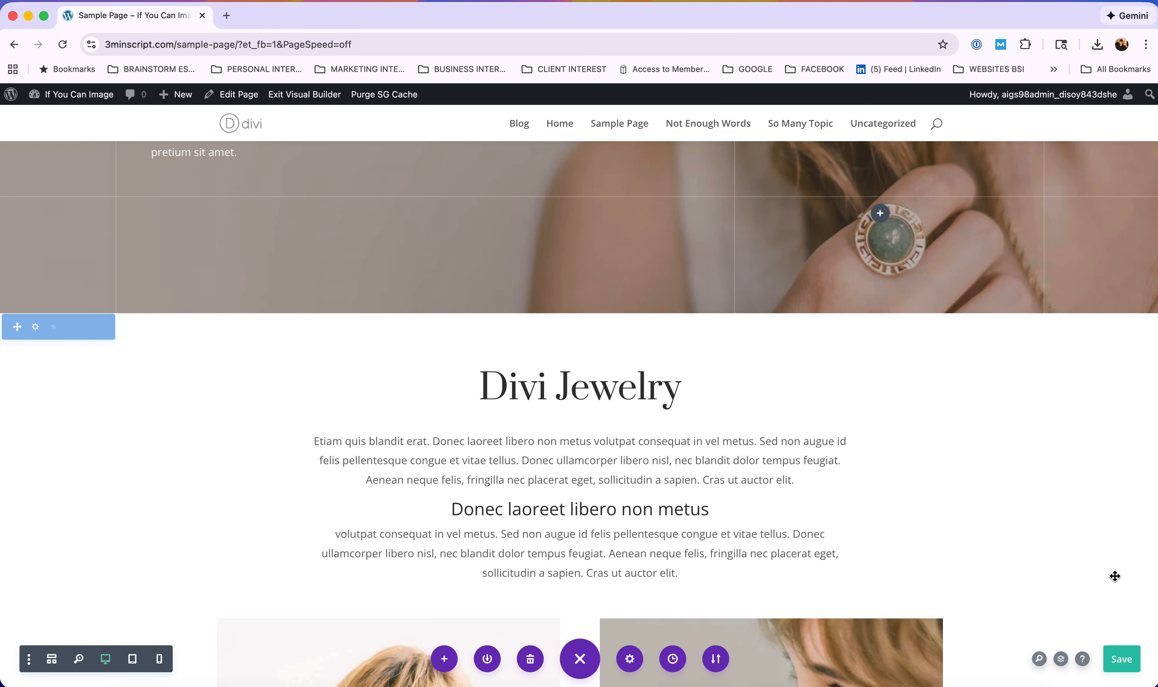
click(1126, 663)
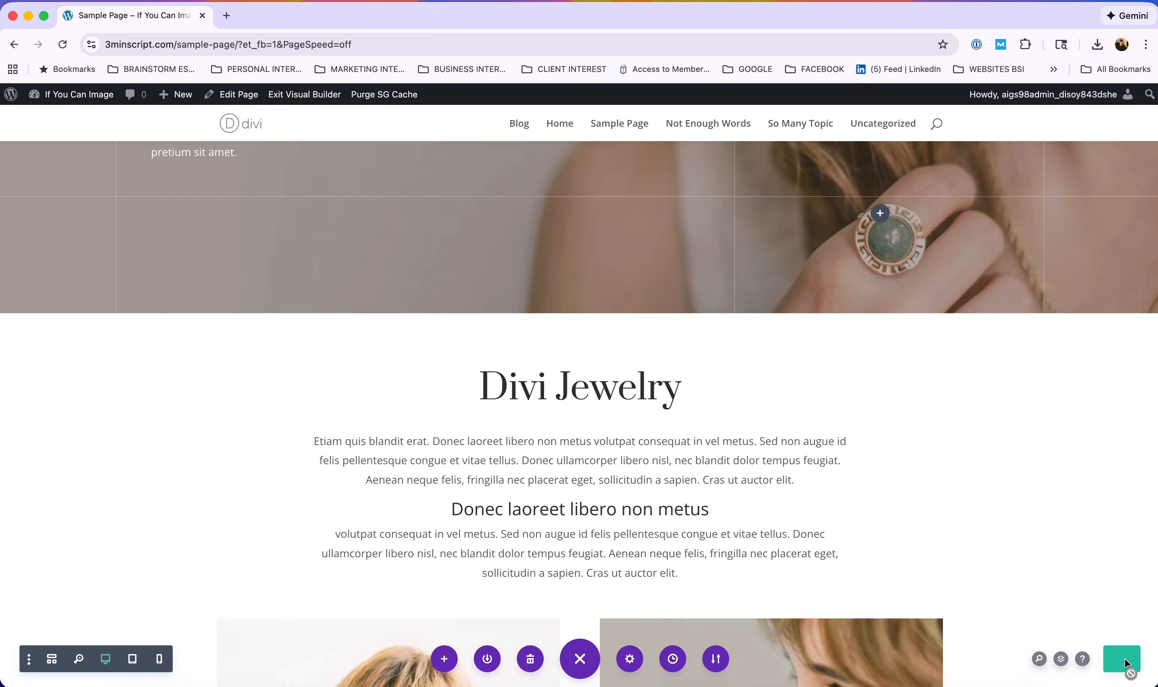
scroll(1004, 483, down, 10)
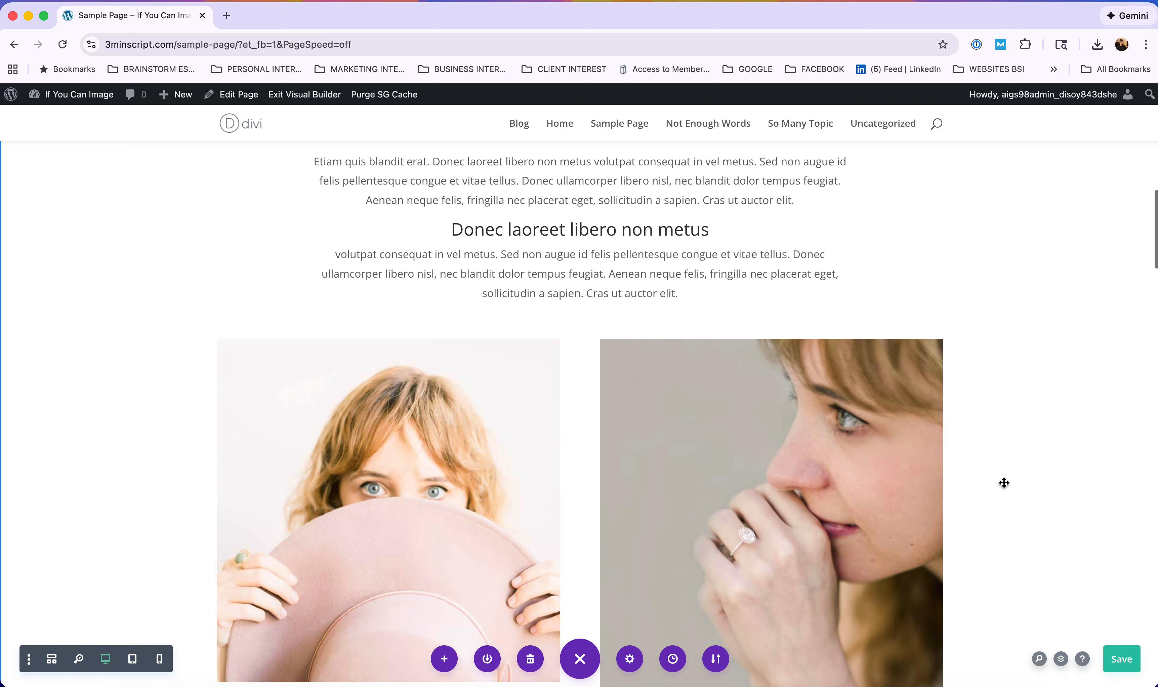
scroll(1004, 483, down, 15)
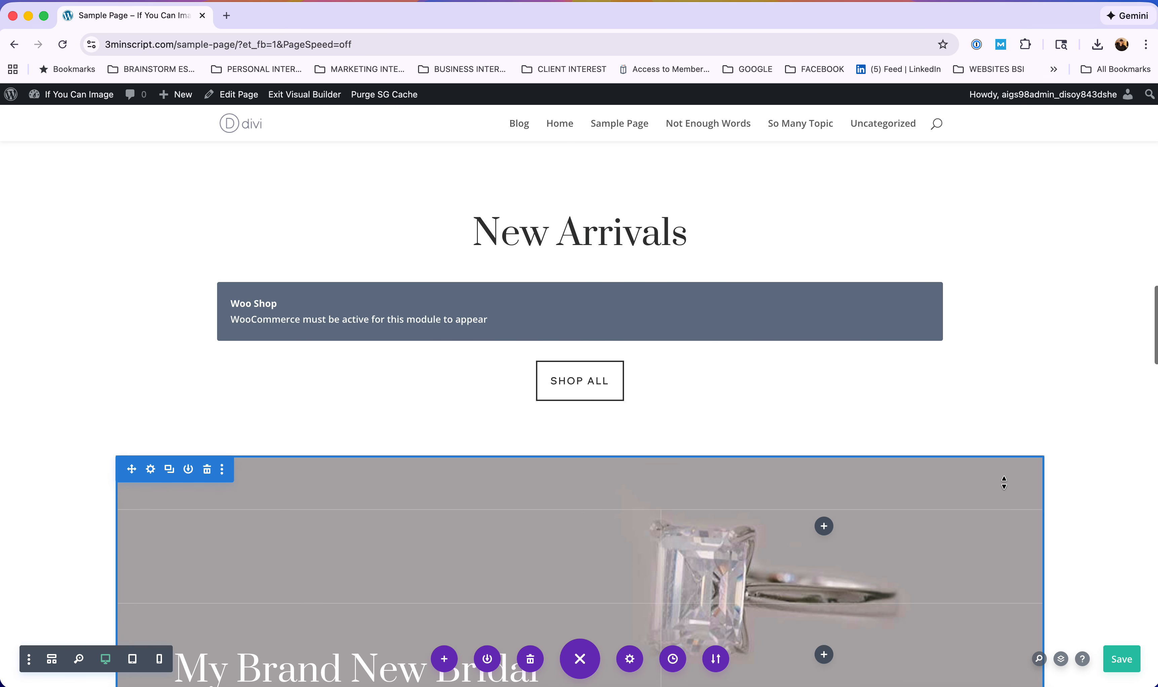
scroll(1004, 483, down, 2)
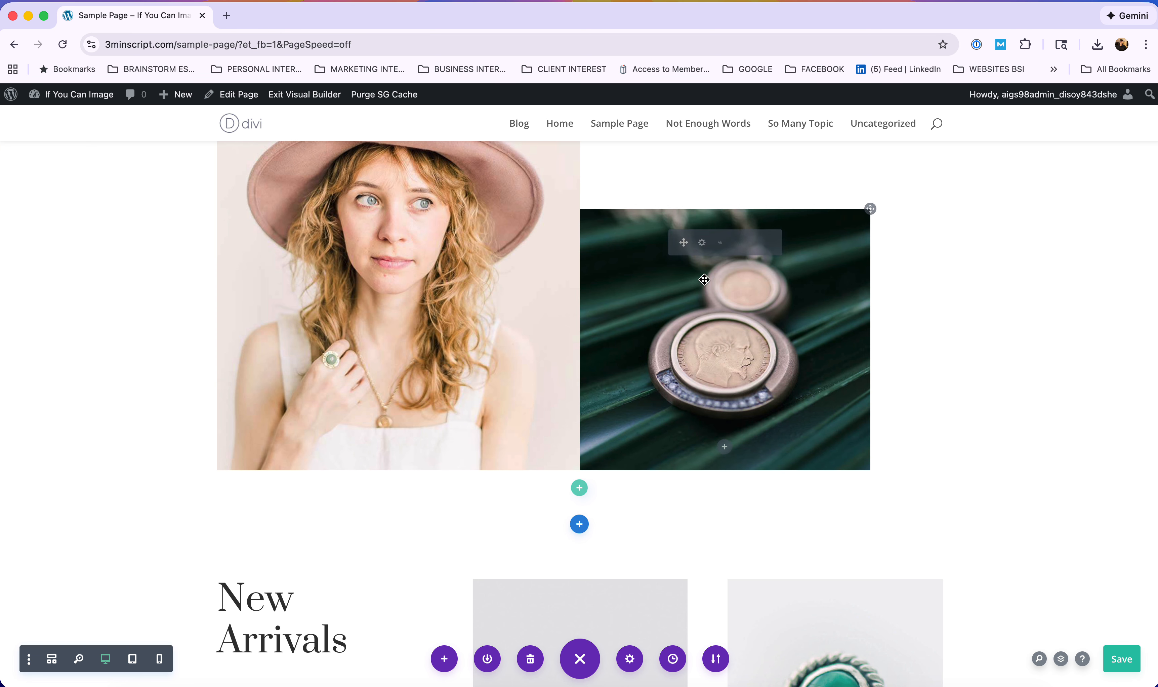
scroll(695, 285, down, 7)
mouse_move(867, 383)
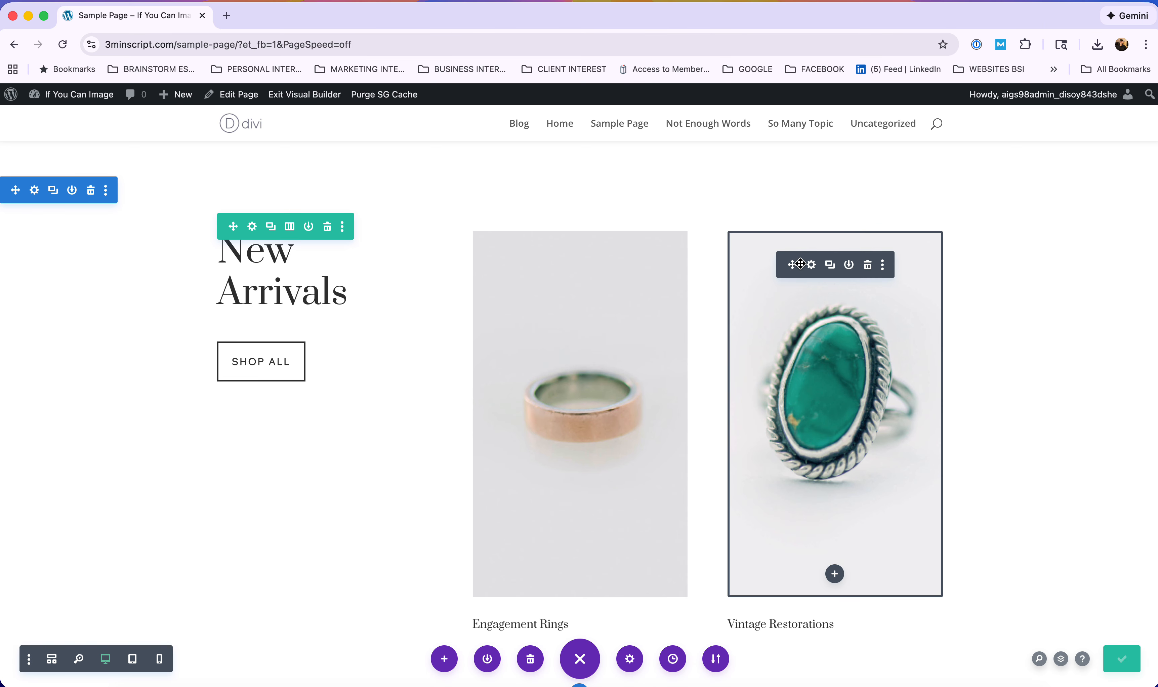
scroll(815, 269, up, 5)
scroll(797, 265, up, 3)
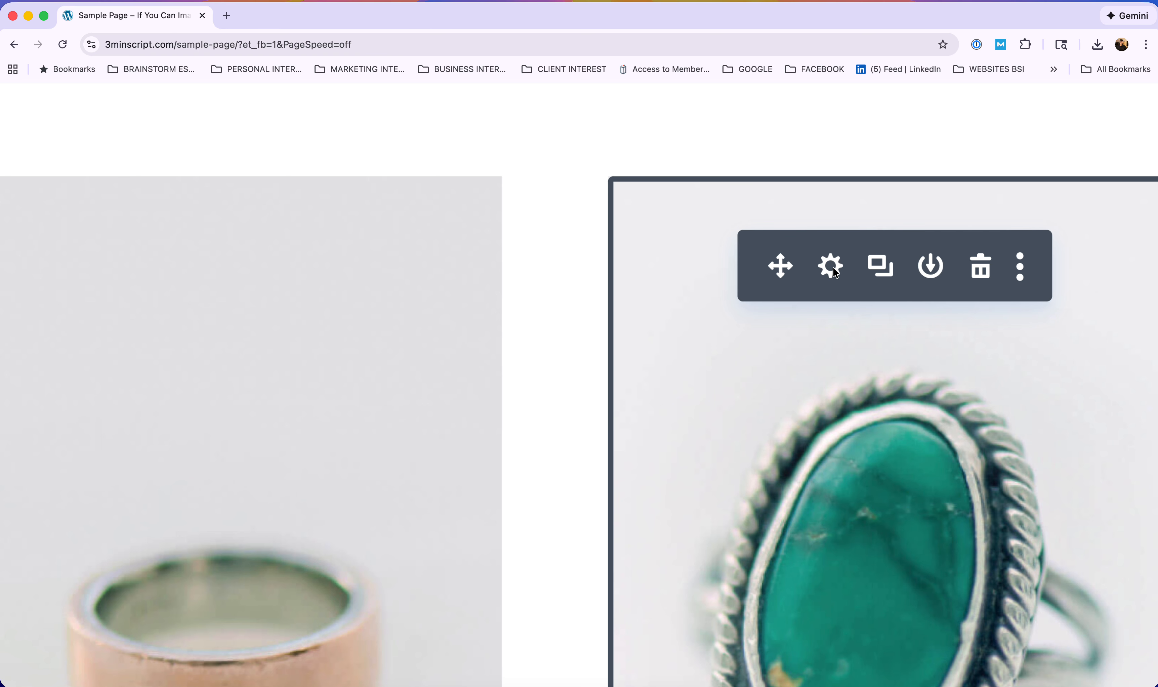
scroll(834, 273, down, 8)
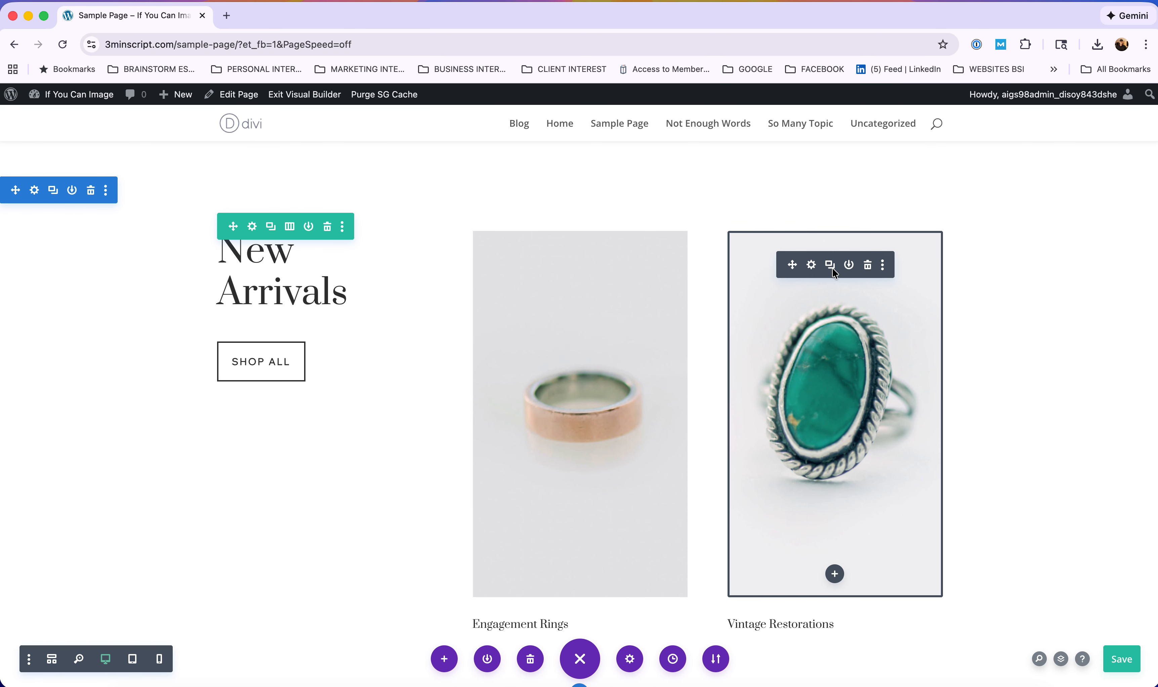
Open the turquoise ring image settings, view ring1.jpg in the Media Library, and close the chooser unchanged.
click(812, 265)
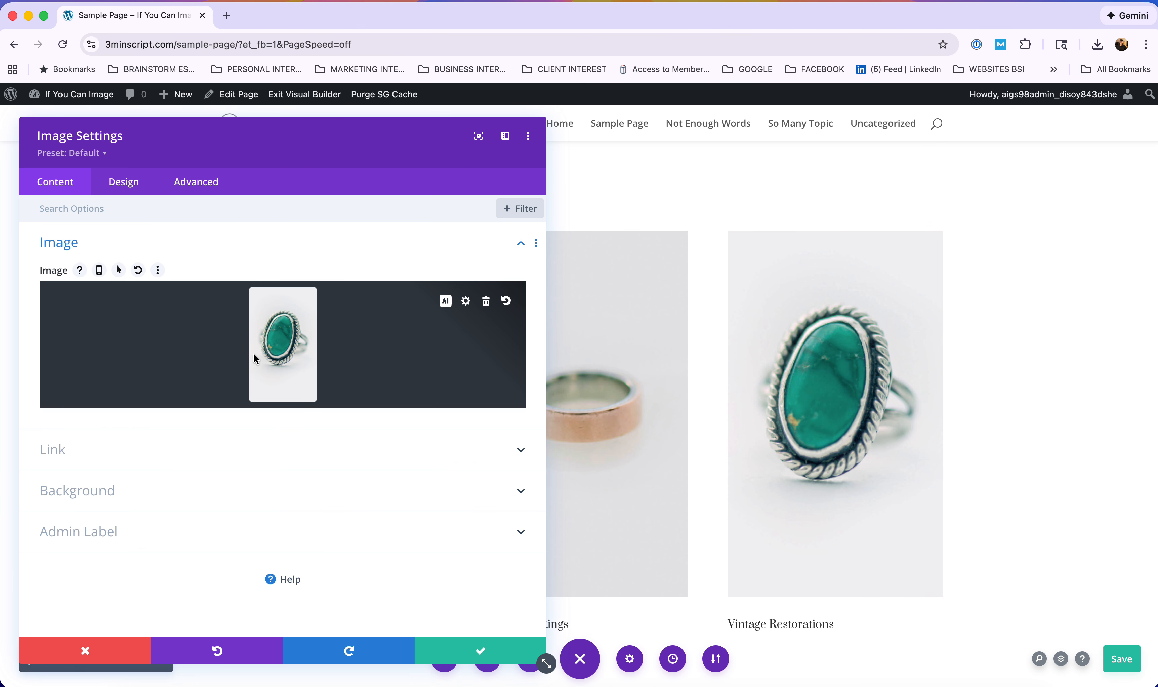
click(286, 341)
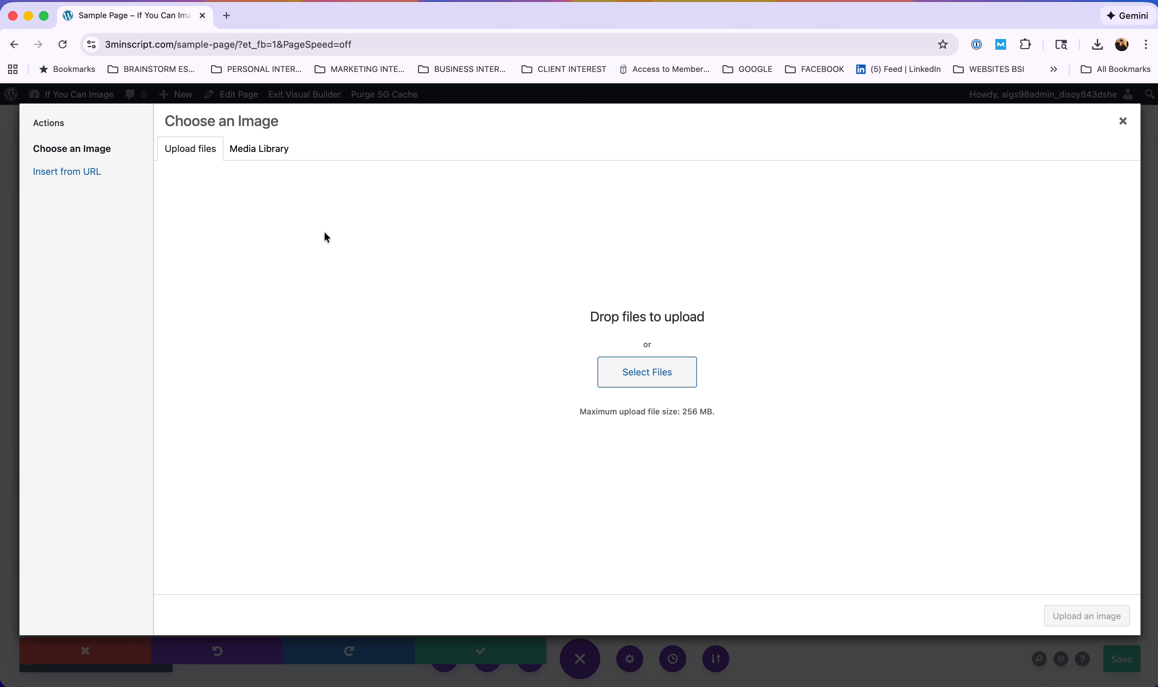
click(267, 153)
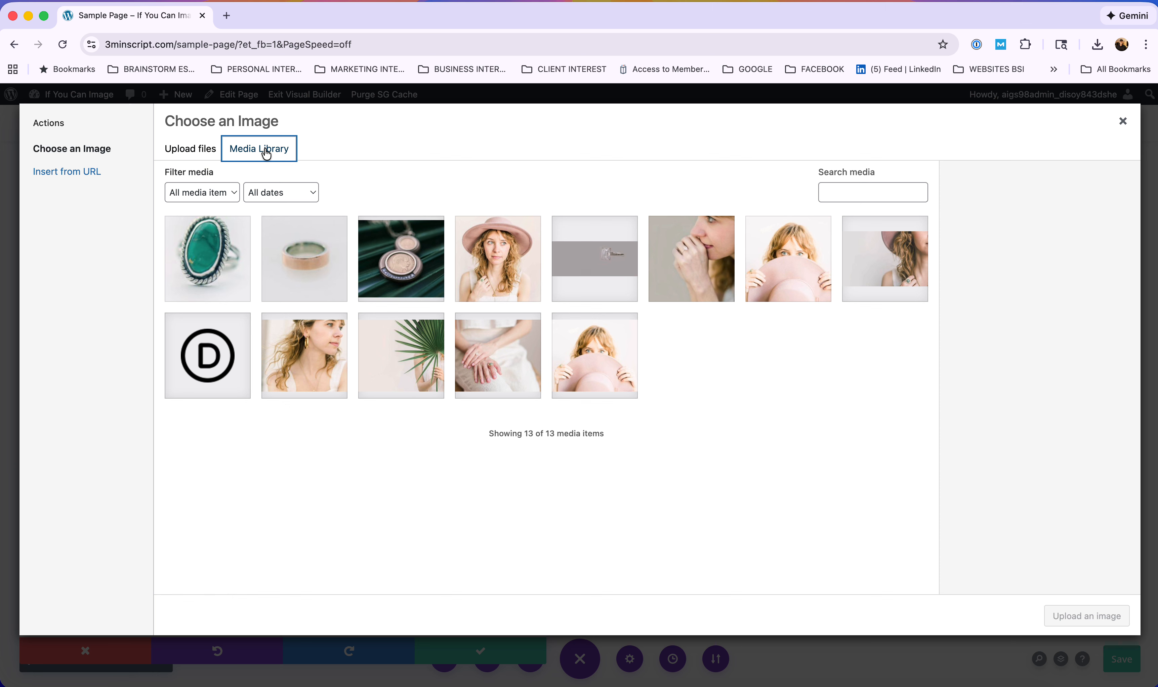
click(202, 252)
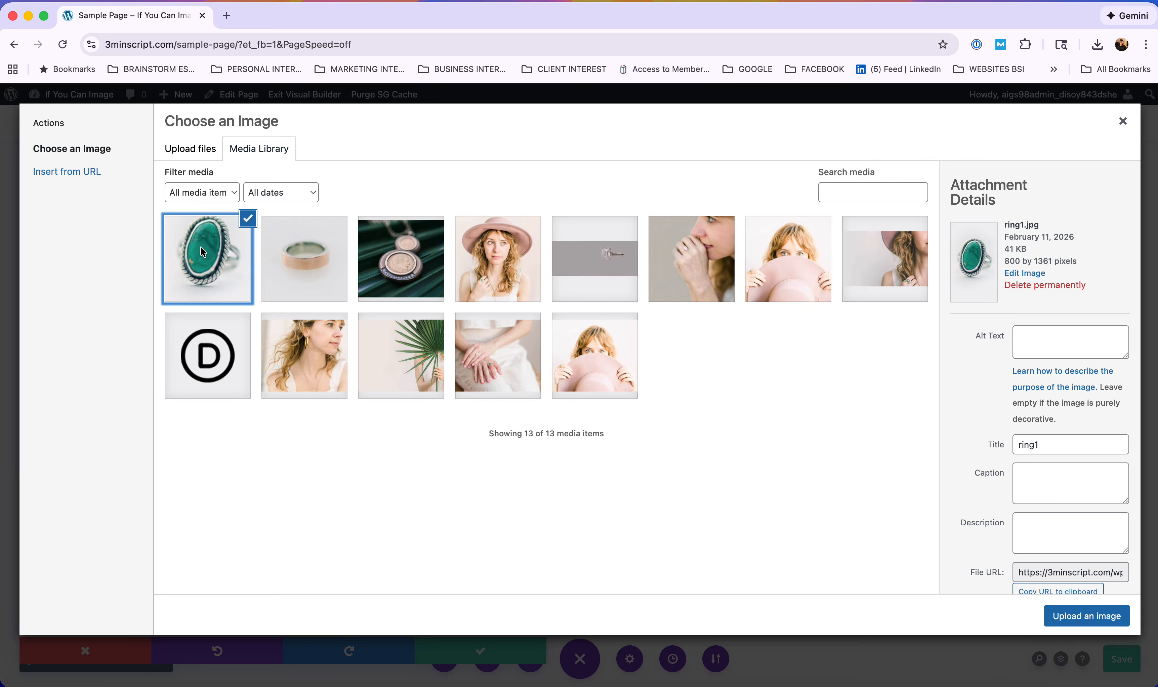
scroll(1075, 276, up, 5)
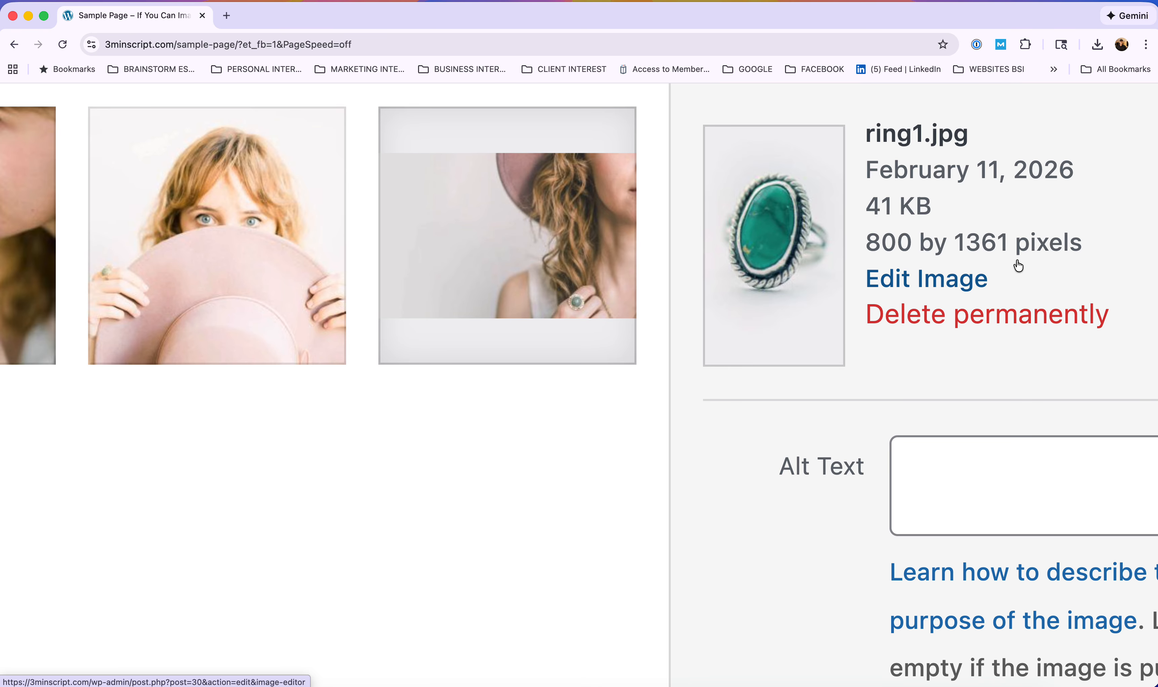
scroll(1018, 266, down, 5)
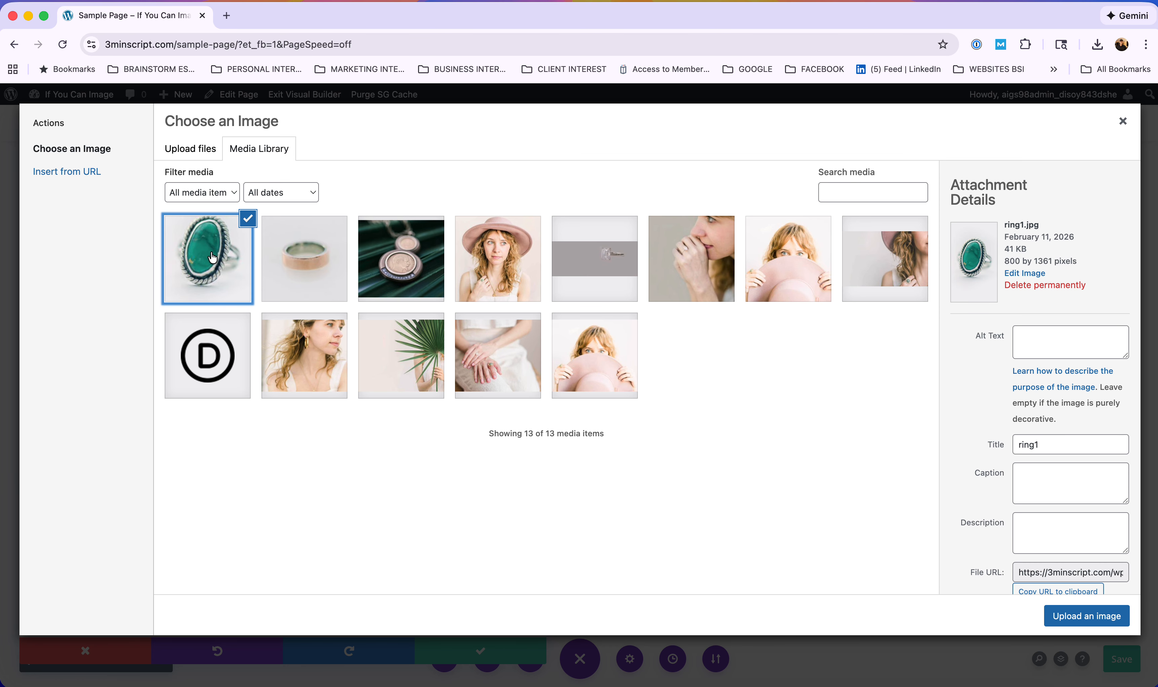
scroll(1035, 248, up, 5)
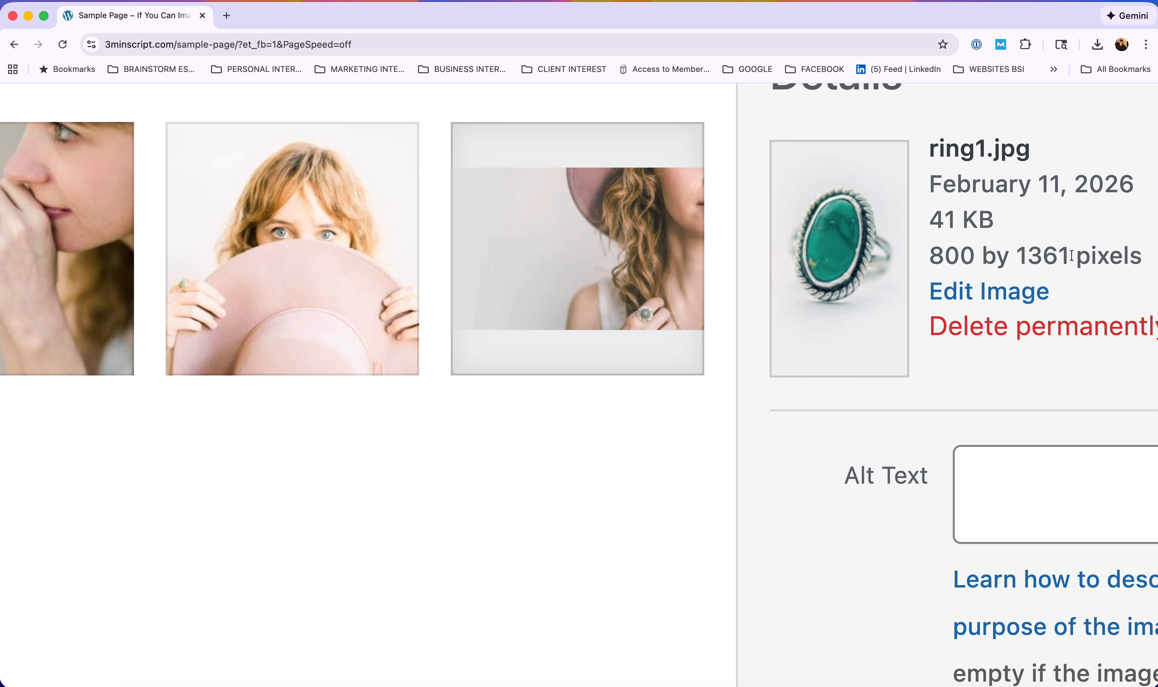
scroll(1001, 256, down, 5)
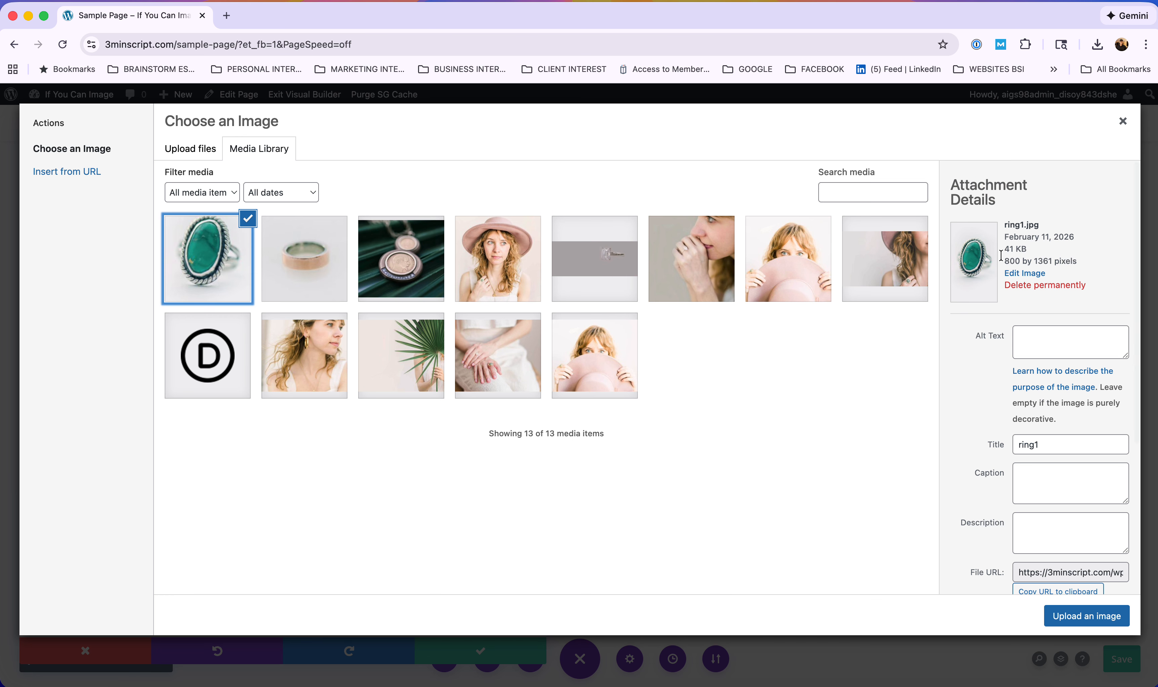
click(1123, 121)
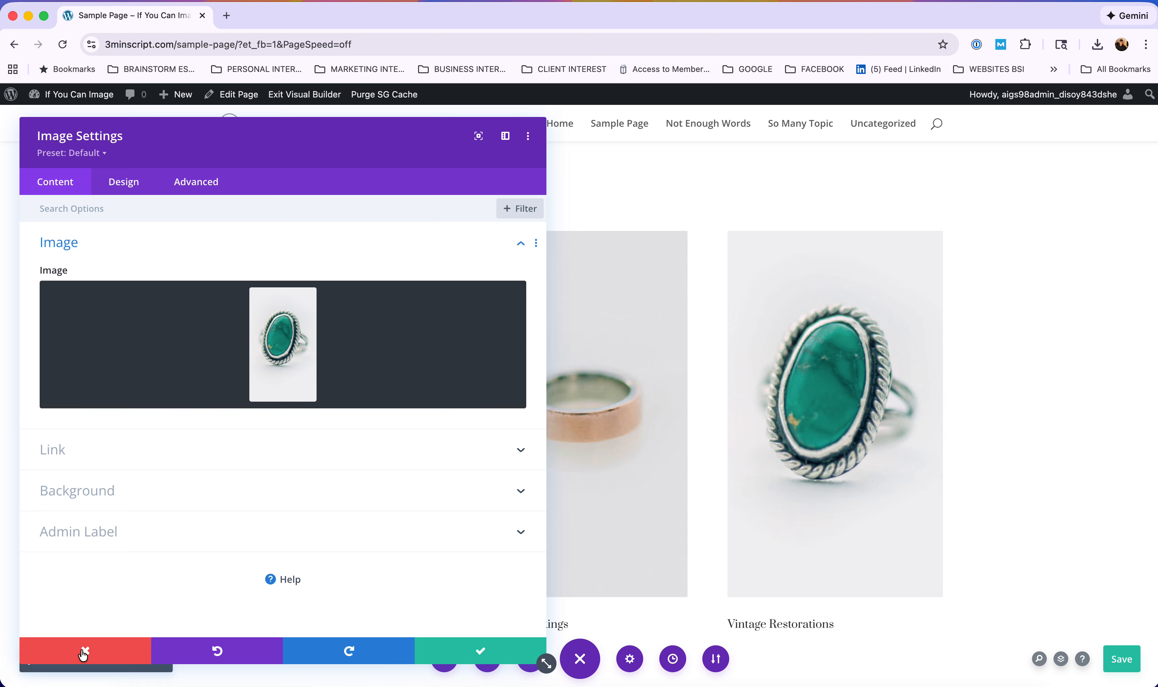
Reopen the ring image chooser and start a file upload with Select Files.
mouse_move(264, 359)
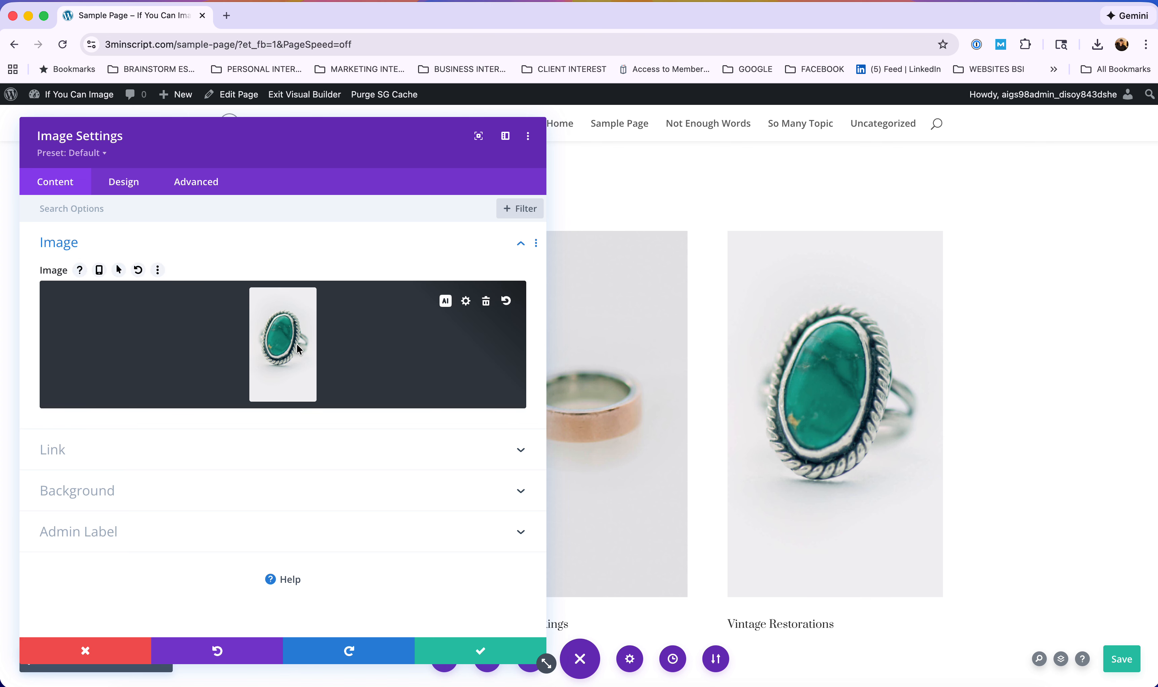
mouse_move(305, 367)
click(288, 339)
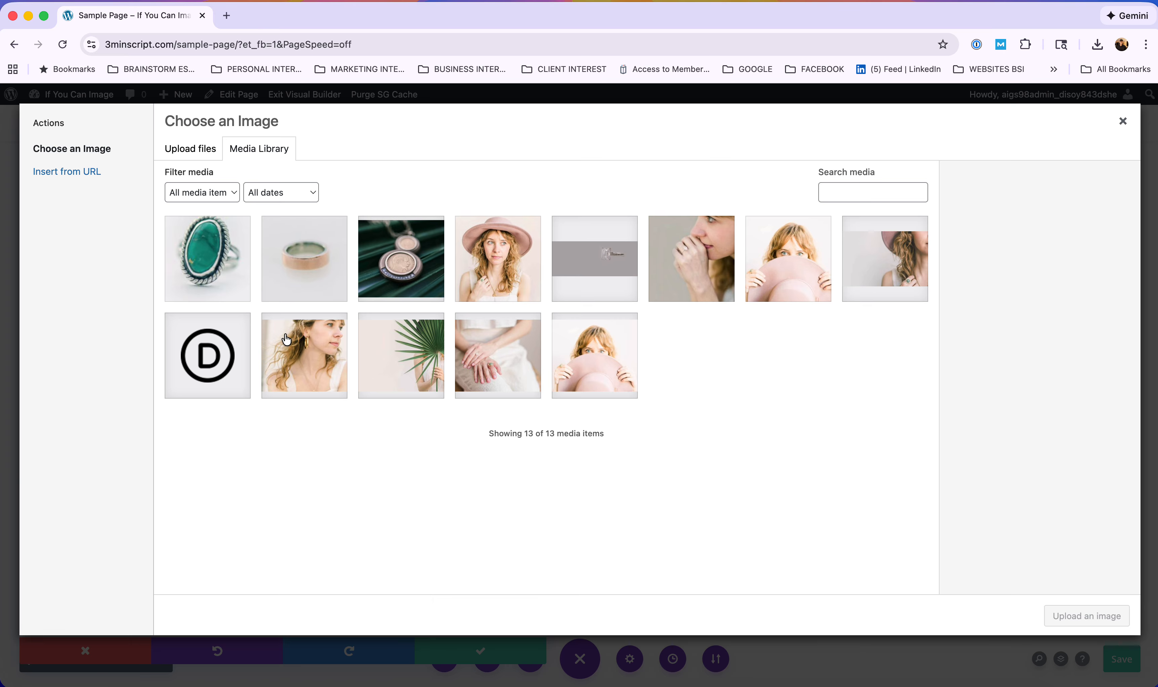
click(183, 149)
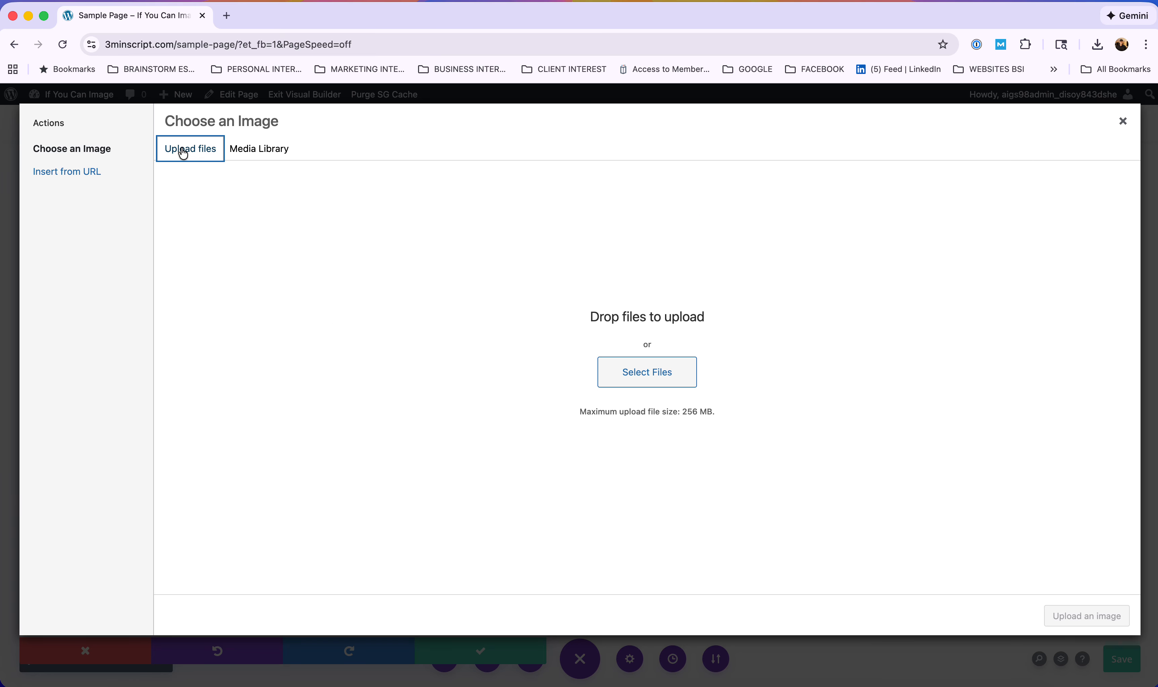
click(647, 376)
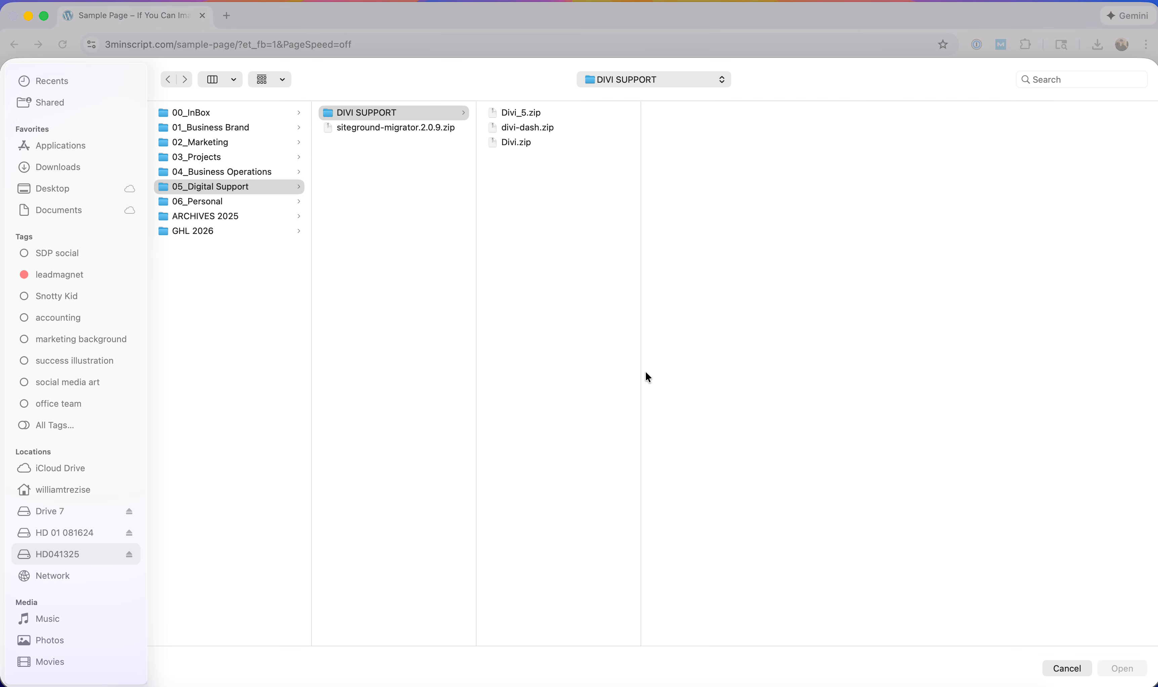
Browse to the FAITH stock photo in the Dramatic Stock Art folder, then cancel the file dialog.
click(204, 147)
click(351, 144)
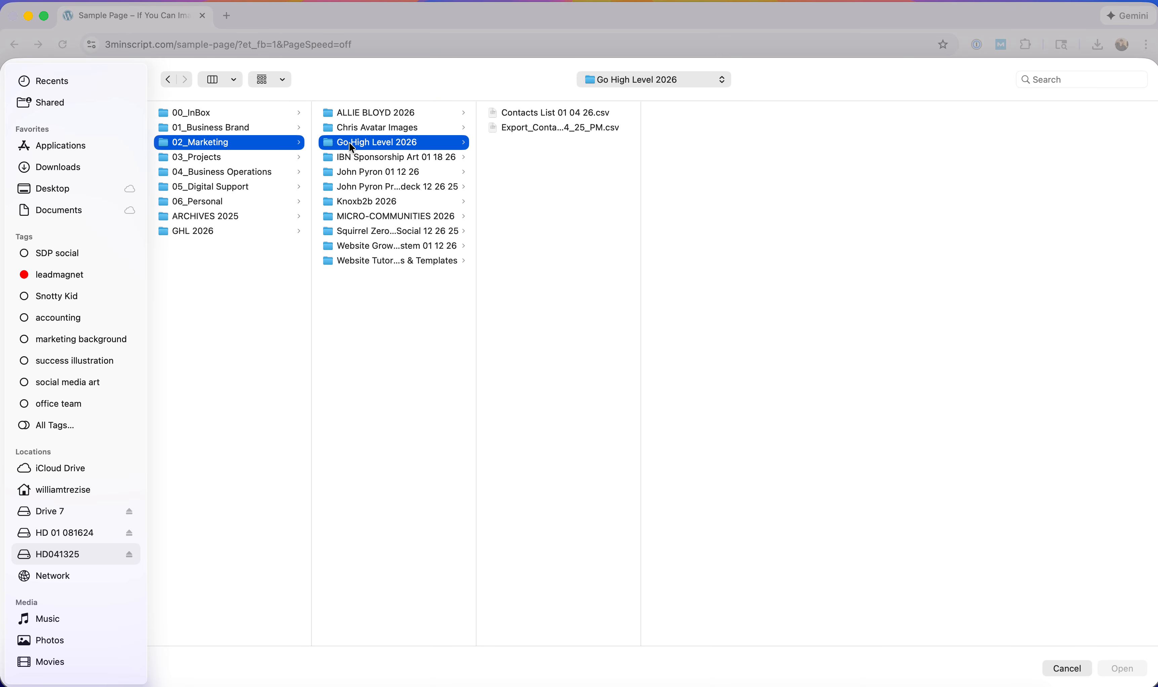
click(418, 217)
click(391, 264)
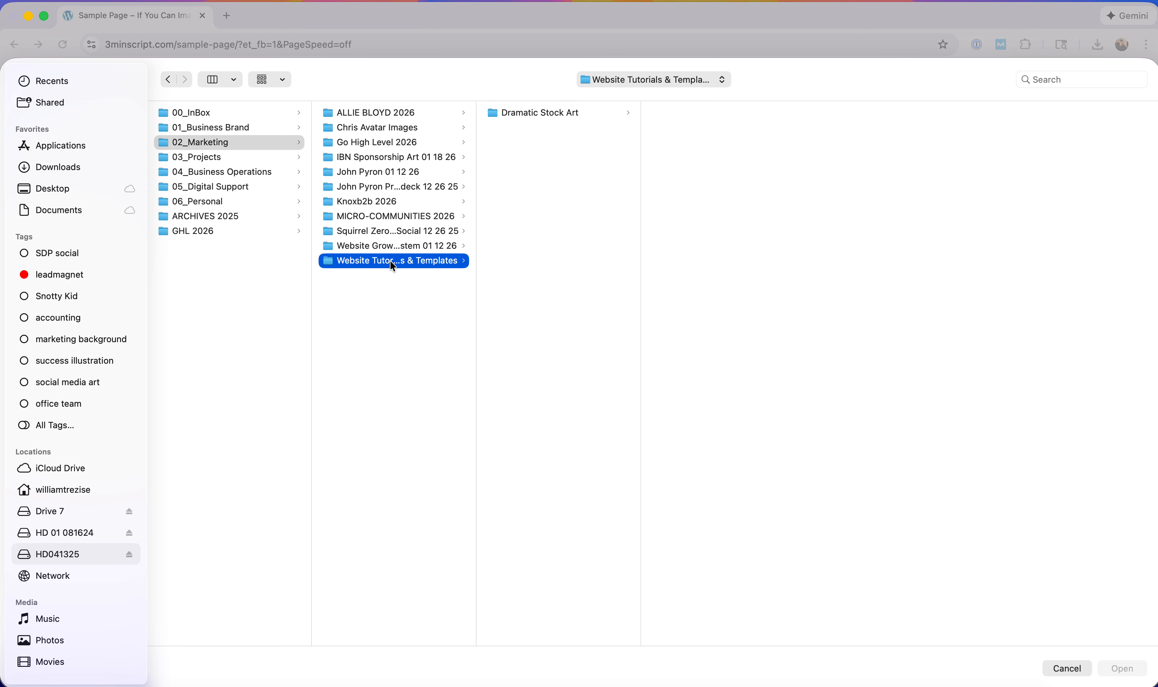
click(569, 114)
click(731, 113)
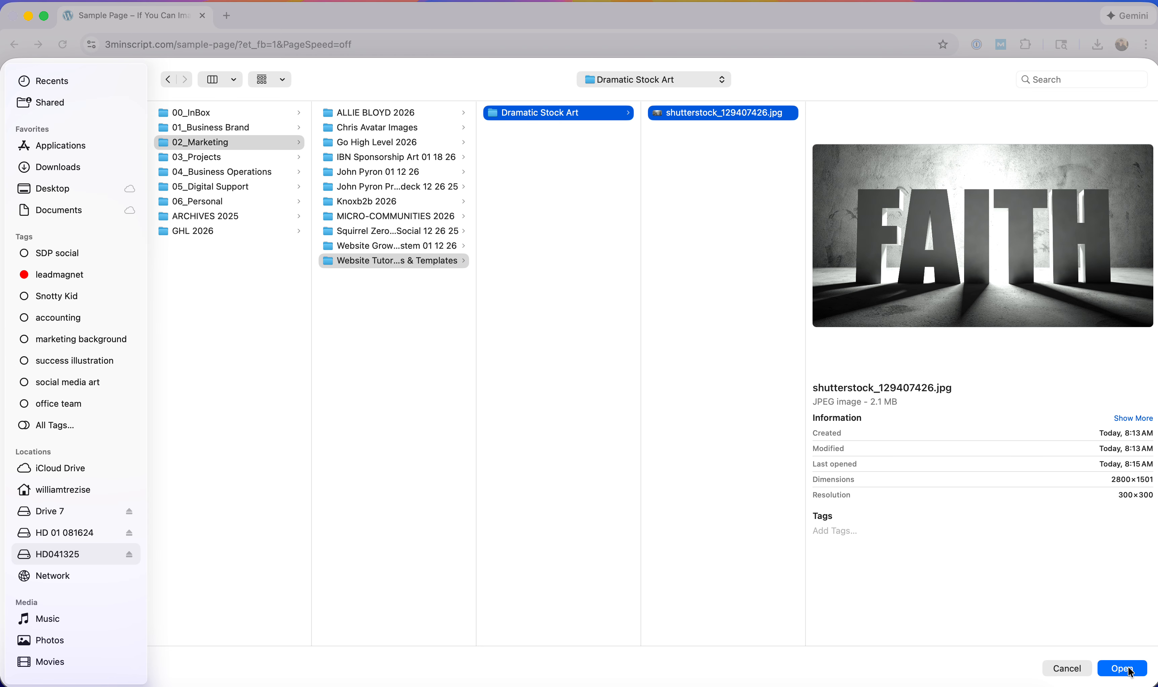
click(1067, 668)
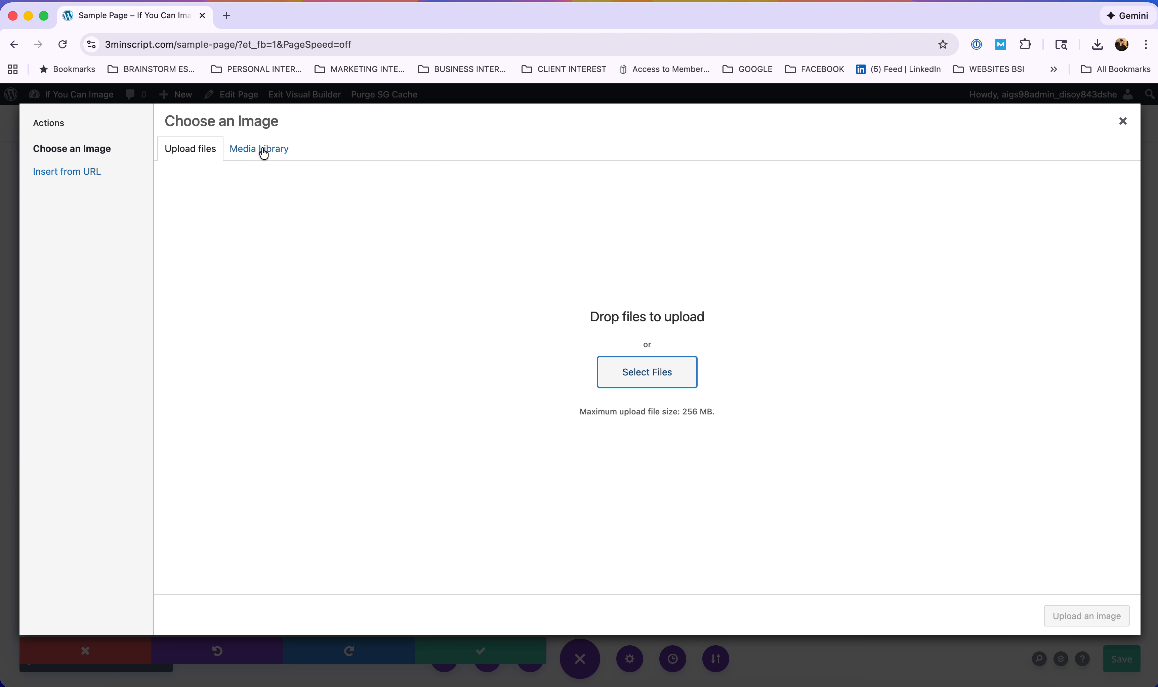
Pick ring1.jpg in the Media Library, set its alt text to 'ring1', and insert it.
click(264, 151)
click(197, 250)
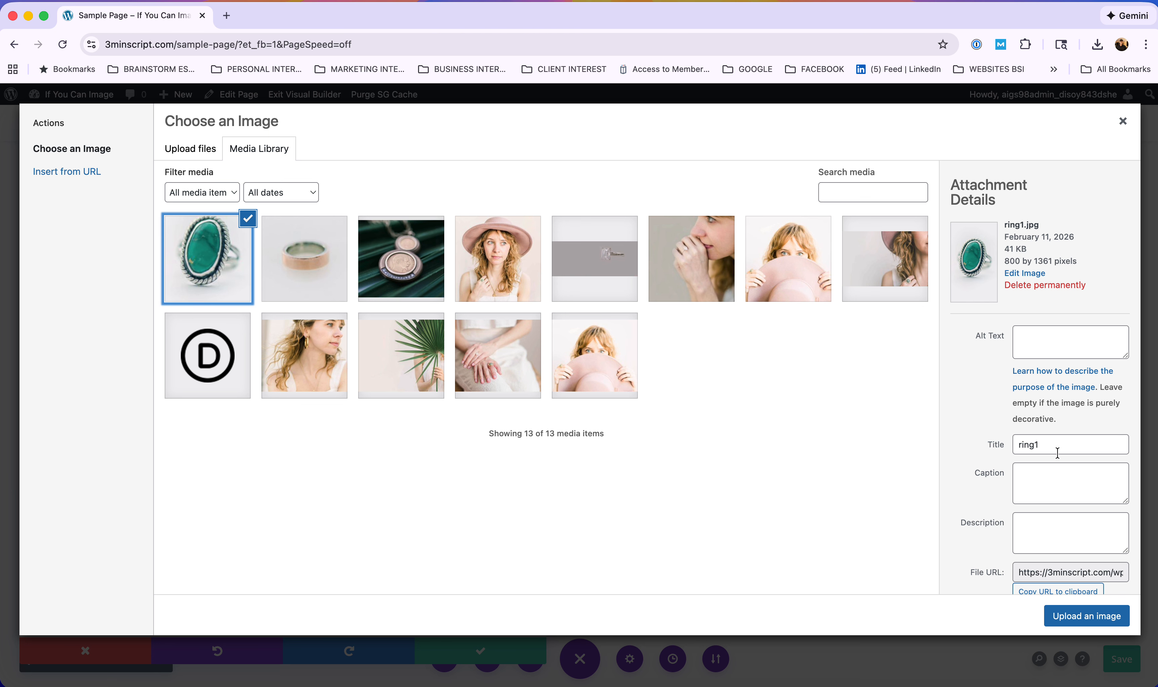
drag(1057, 445, 995, 445)
key(cmd+c)
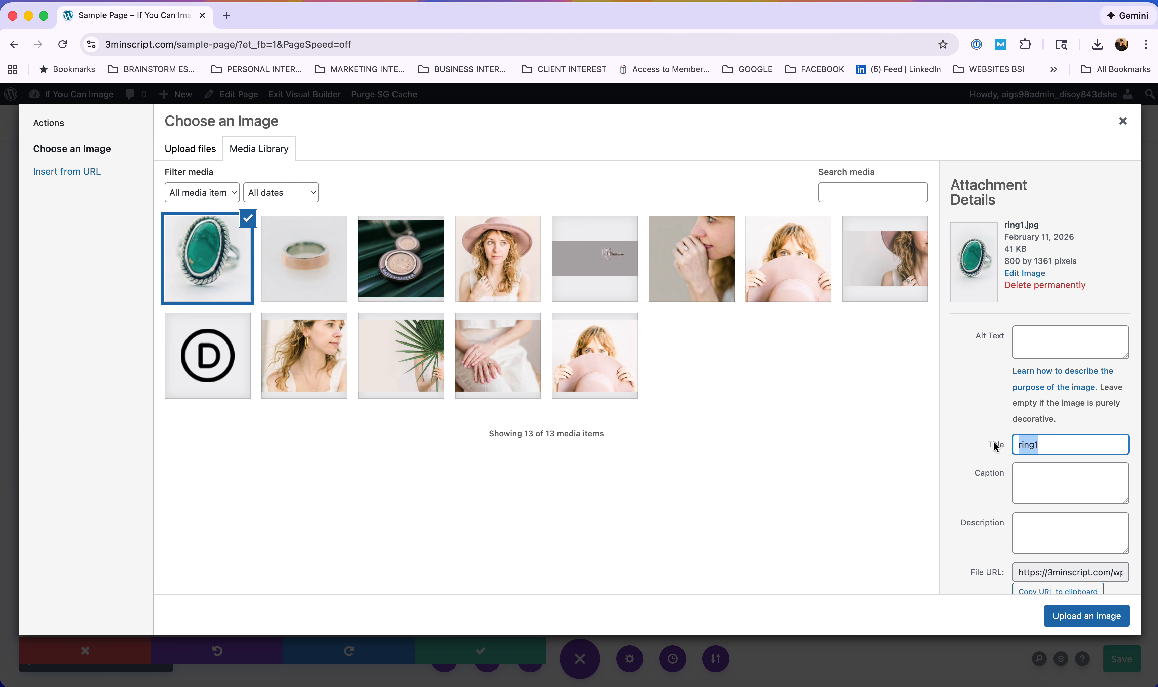
click(1061, 341)
key(cmd+v)
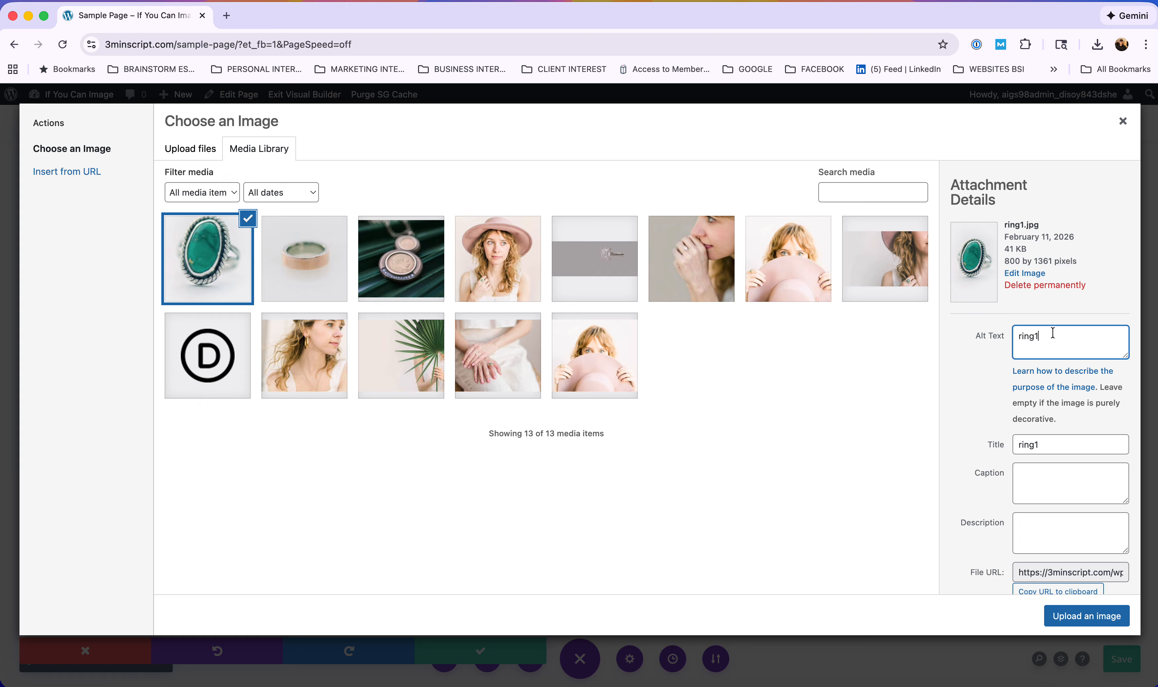
click(1085, 620)
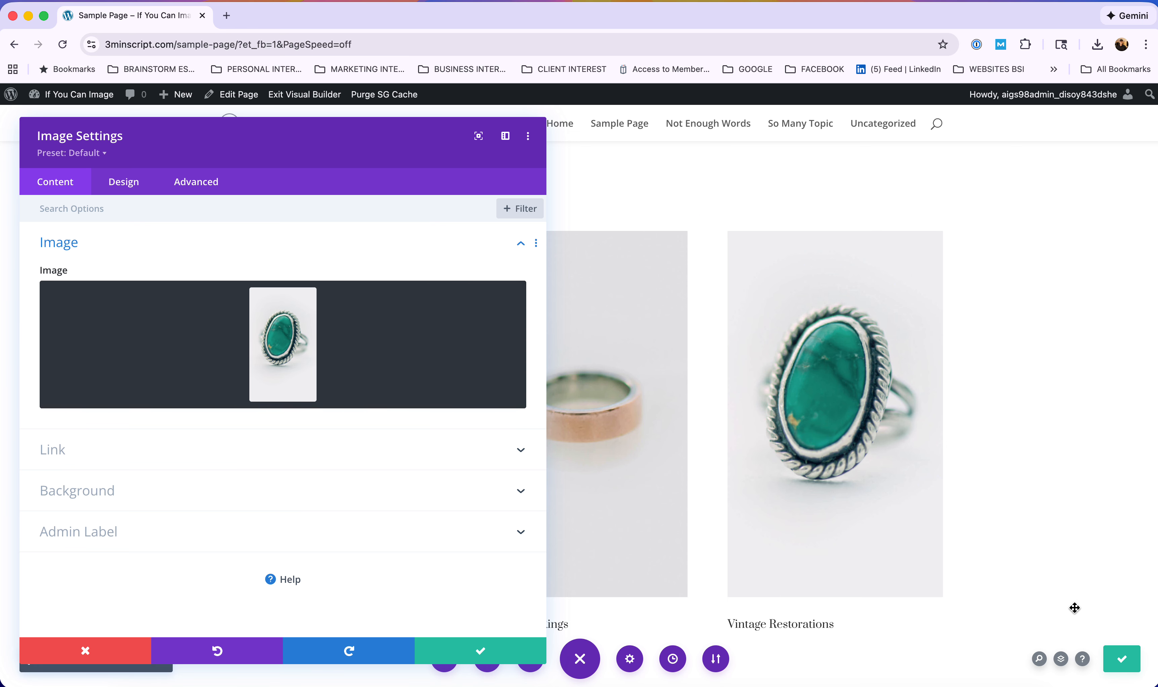
Confirm the image settings, save the page, and delete the turquoise ring image module.
click(479, 652)
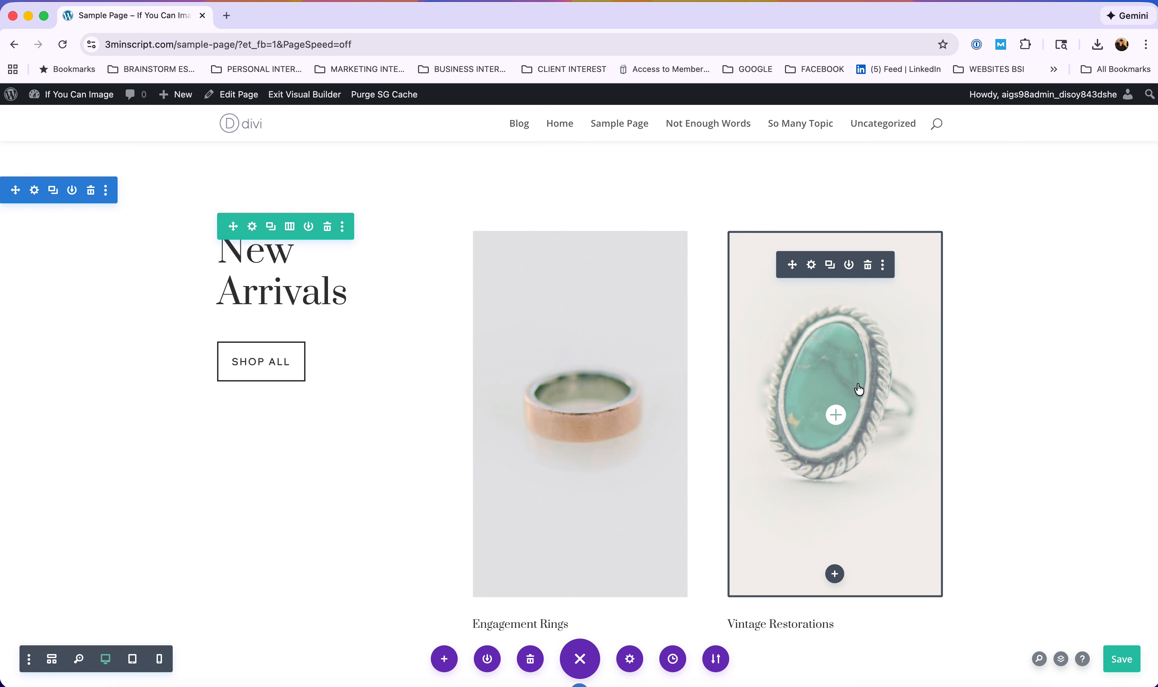
click(1127, 666)
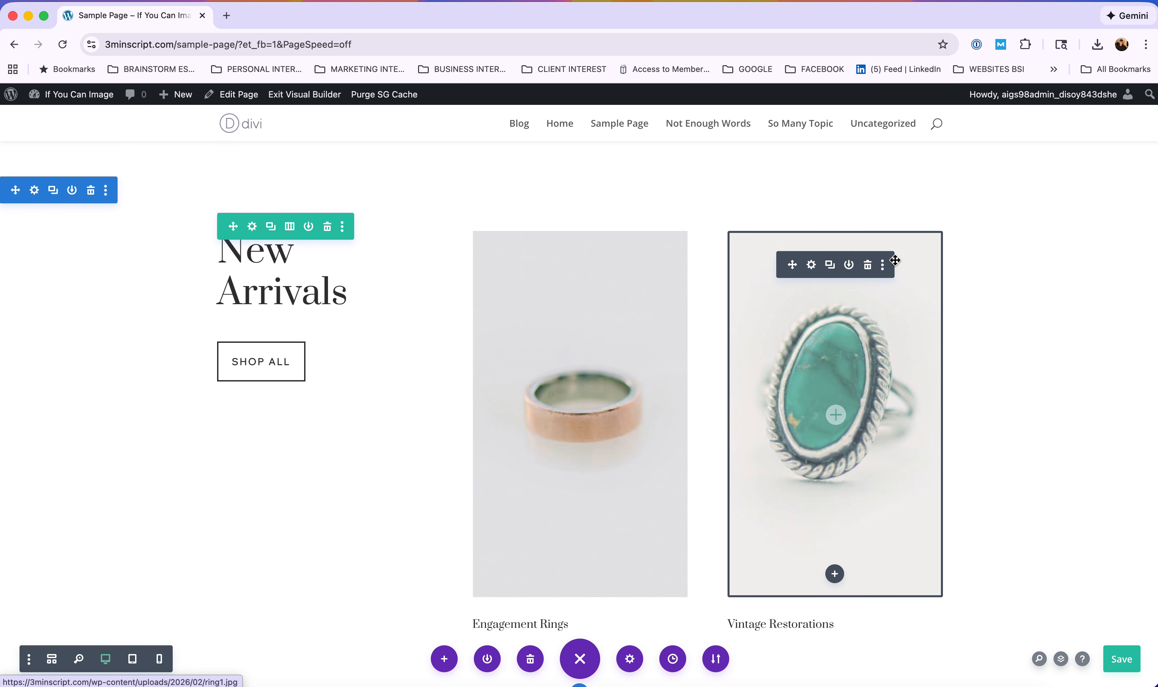
click(868, 265)
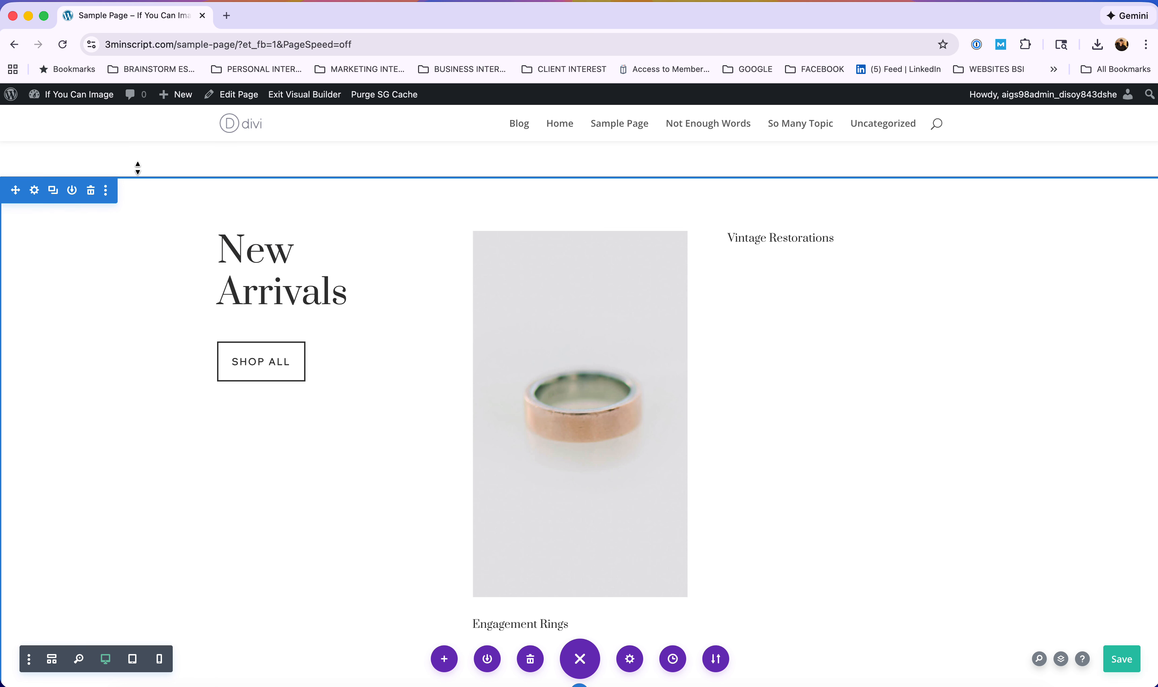
Choose Dashboard from the admin-bar site menu, triggering the unsaved-changes prompt.
mouse_move(14, 97)
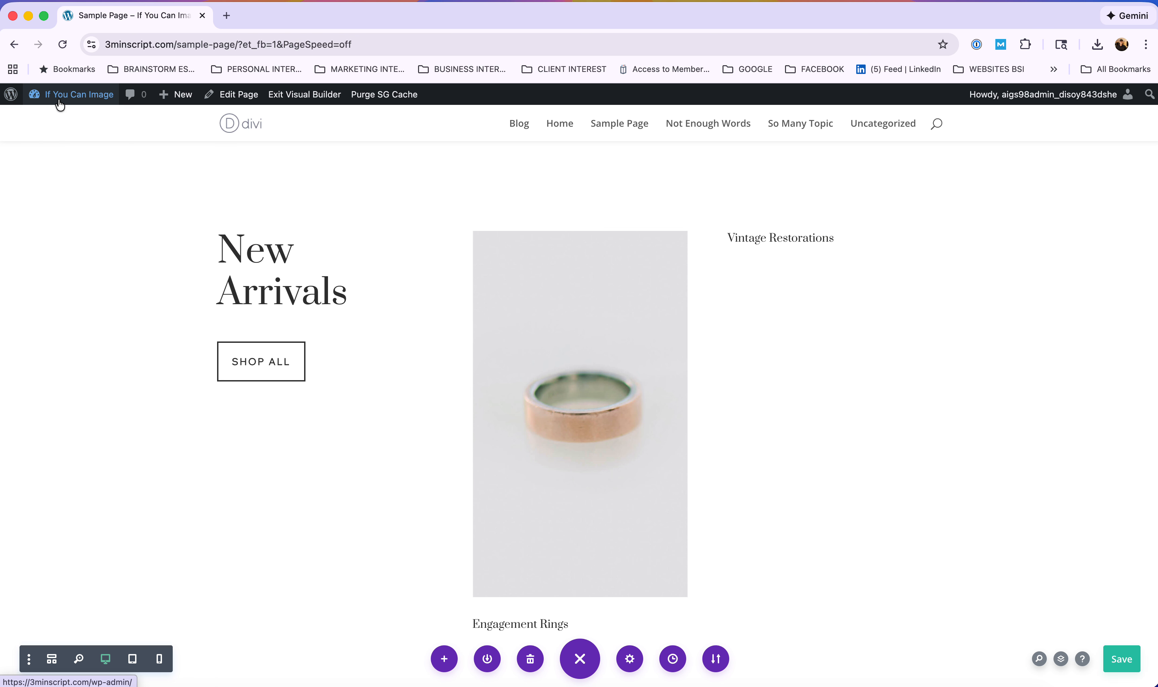
mouse_move(59, 99)
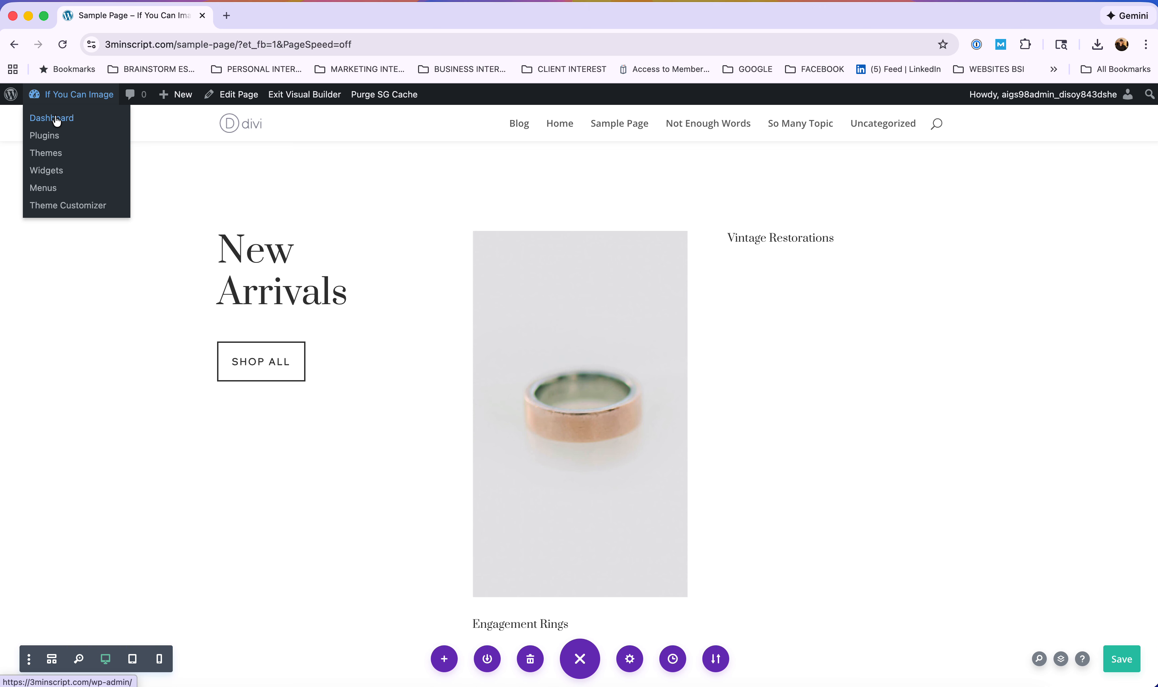
click(57, 120)
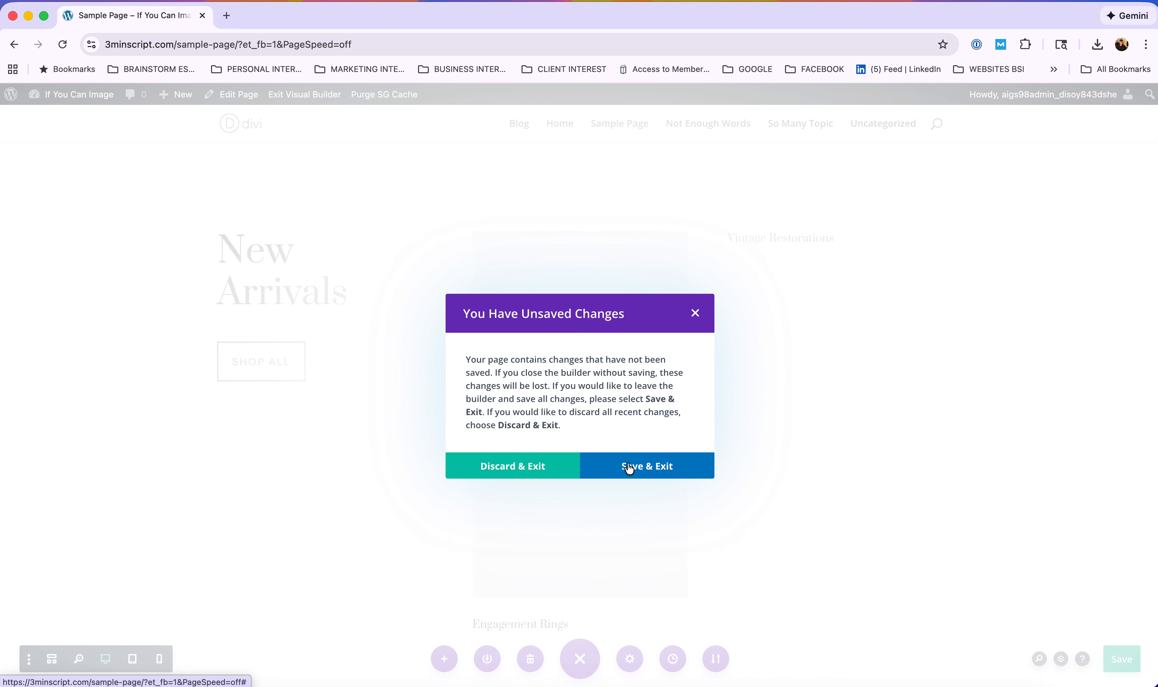
Discard the unsaved builder changes and start a new draft post from the Posts menu.
click(501, 465)
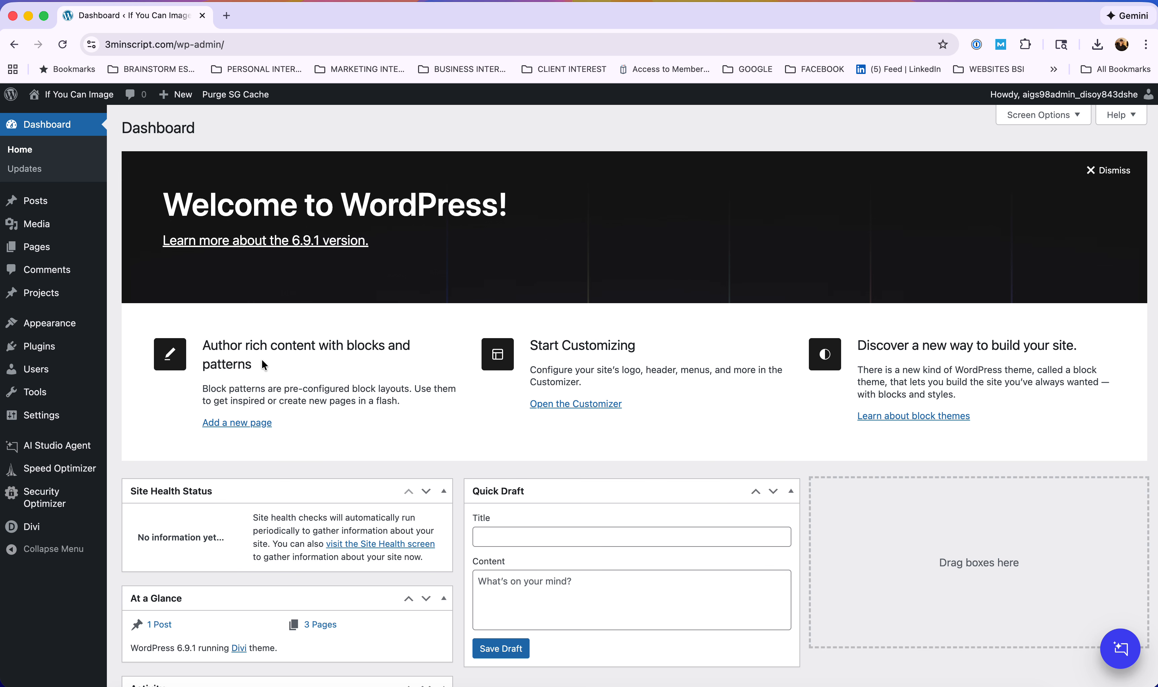
mouse_move(28, 202)
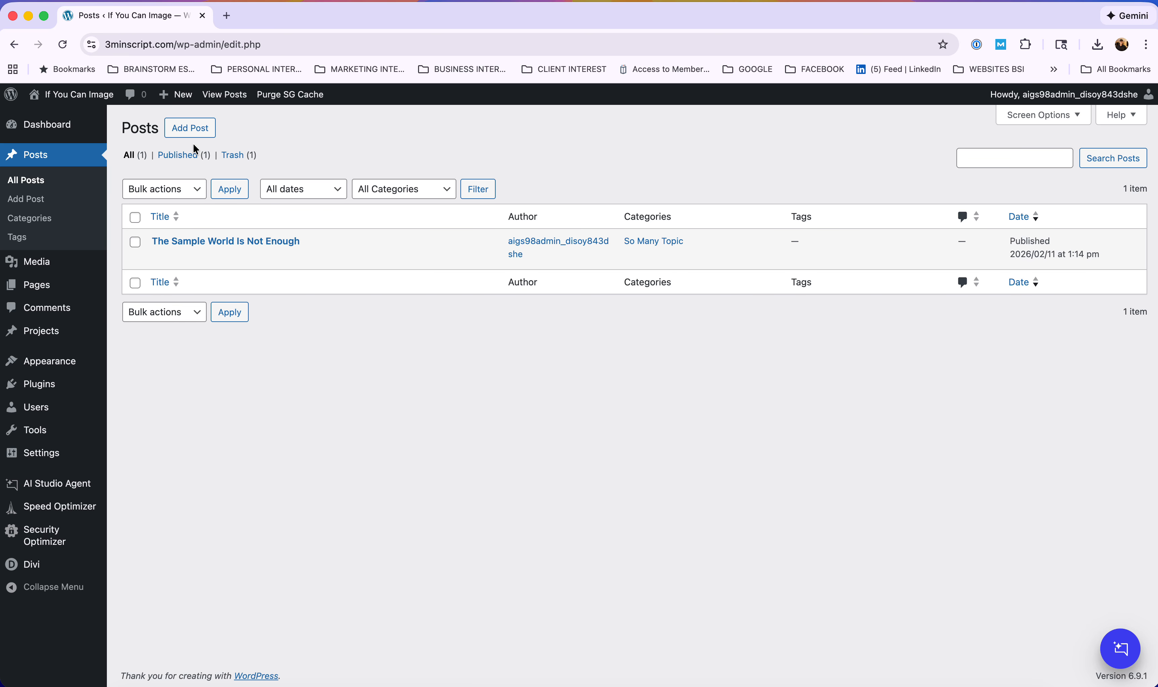
click(195, 132)
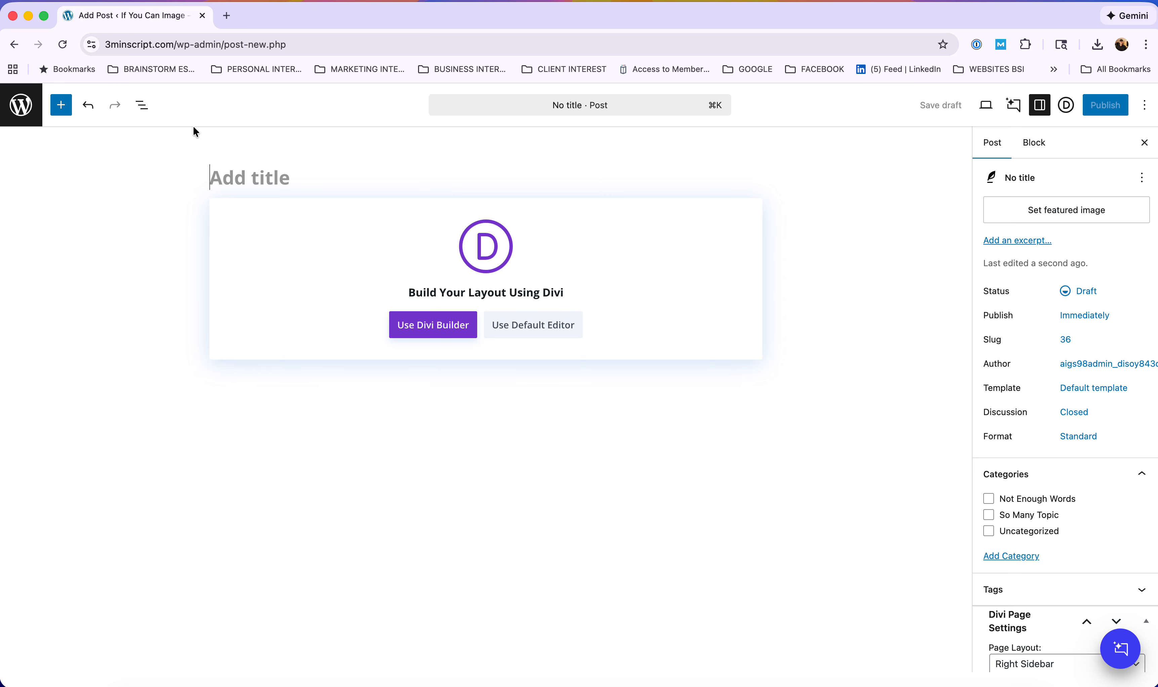
Title the post 'The Title Is Something' and create the category 'Nothing To Say' for it.
text(The )
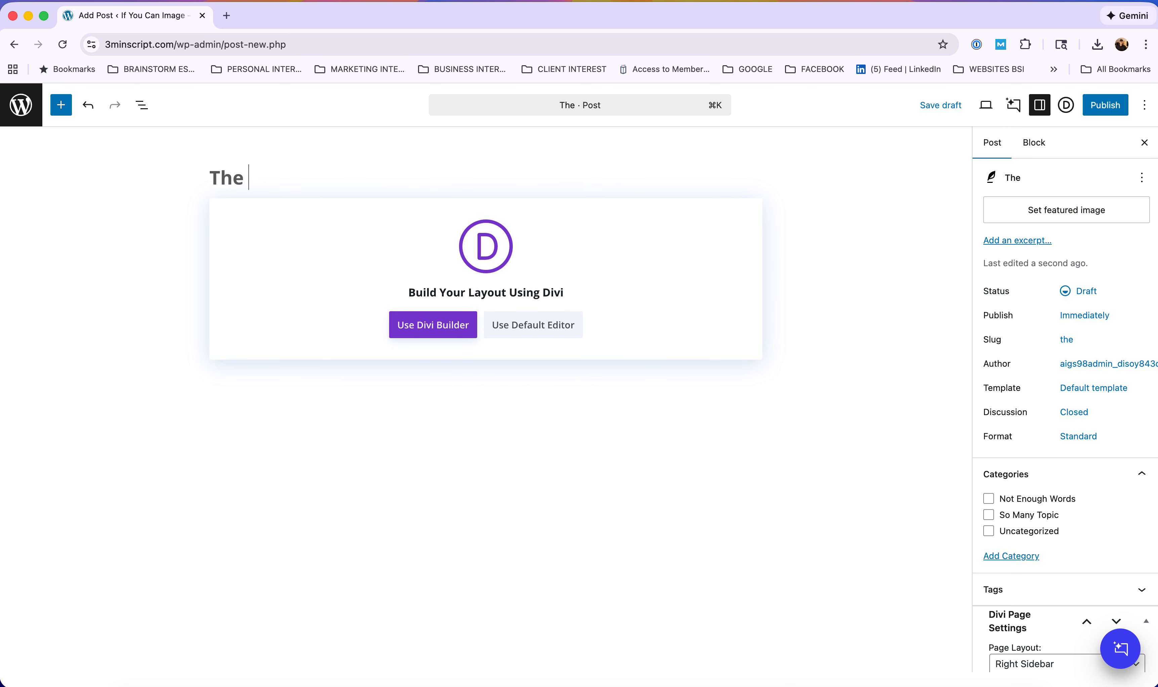
text(Title Is Something)
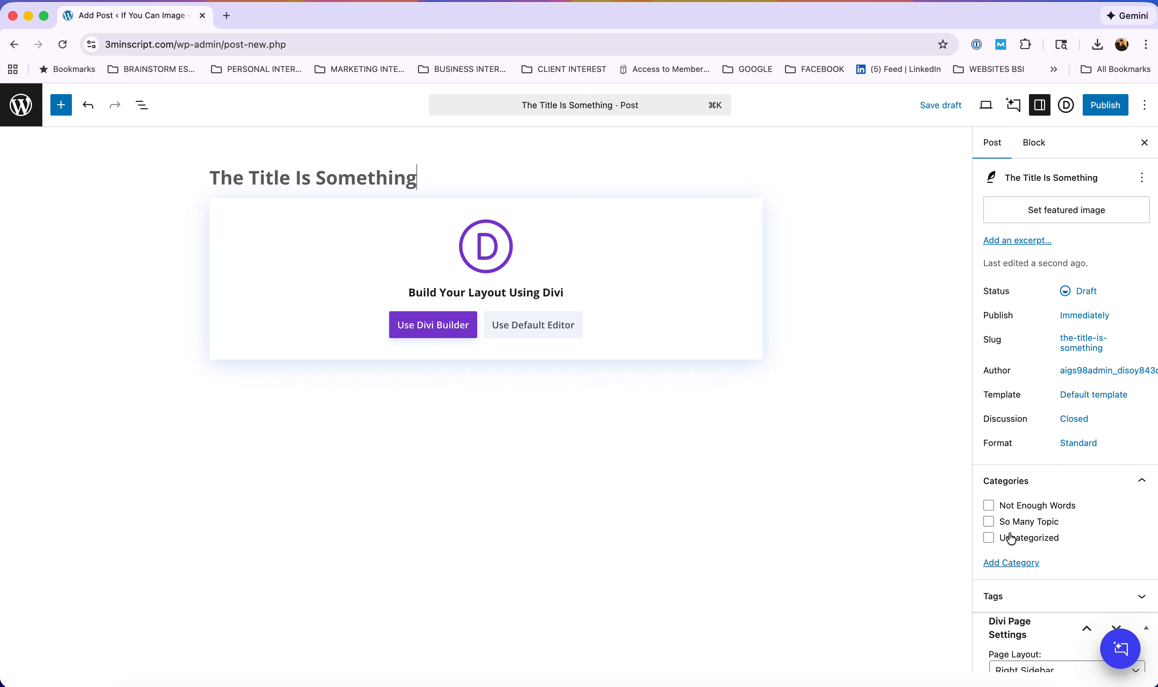
click(1020, 563)
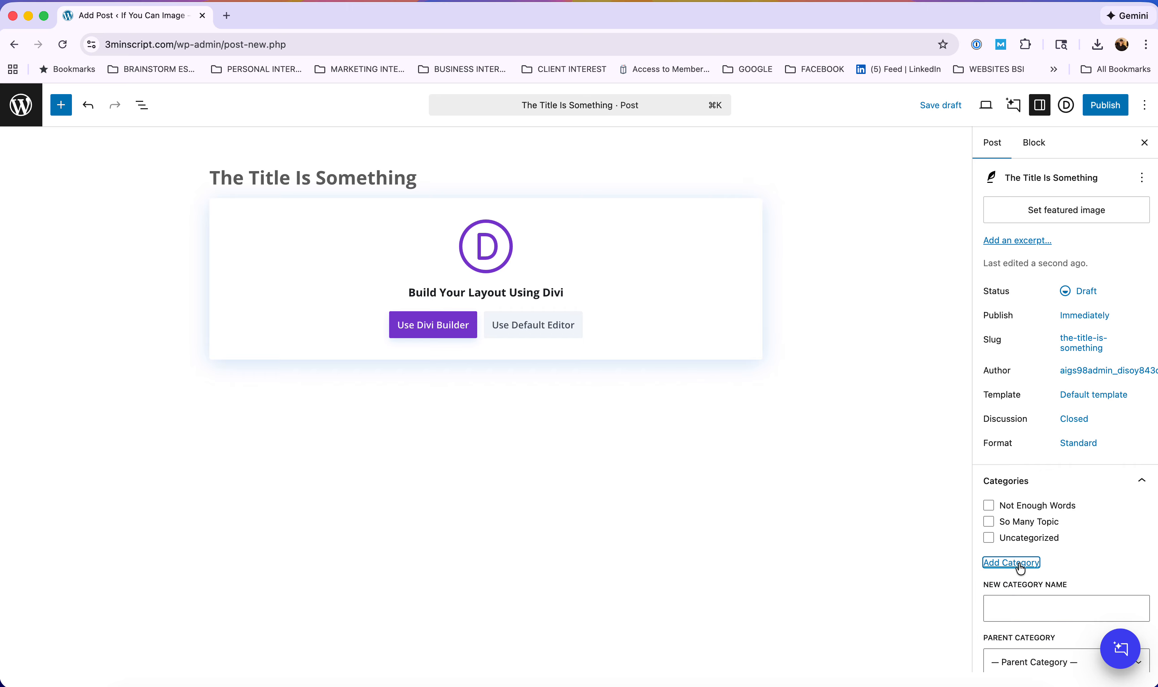
click(1019, 602)
text(Nothing )
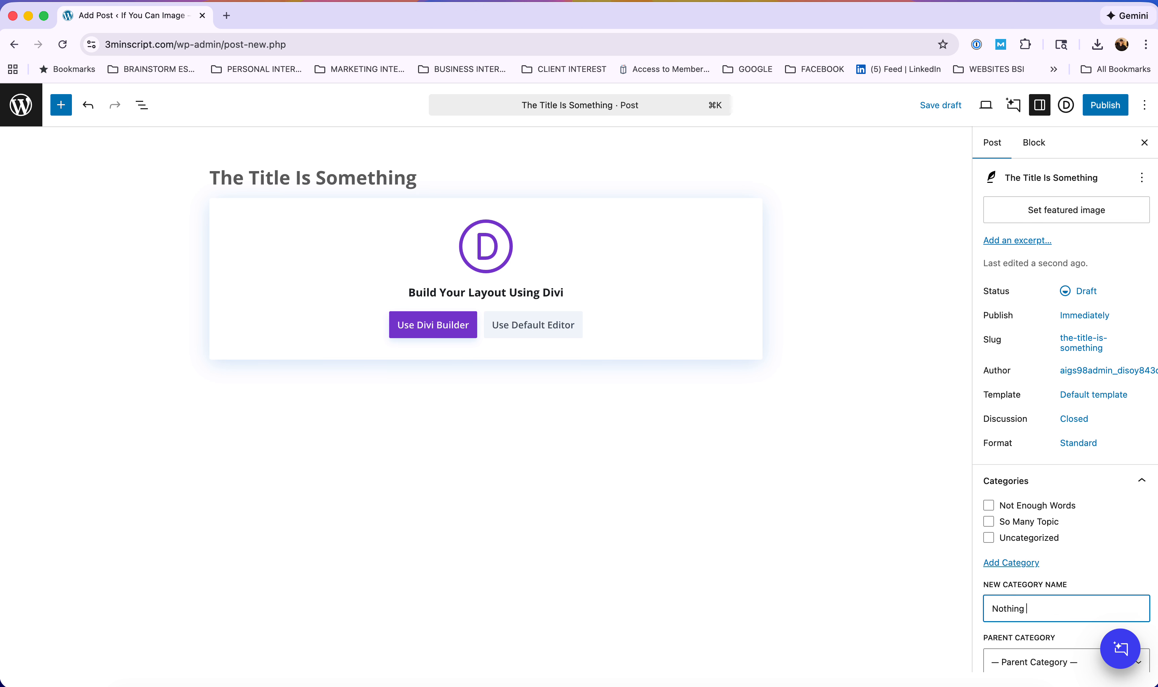
text(To Say)
scroll(1092, 616, down, 5)
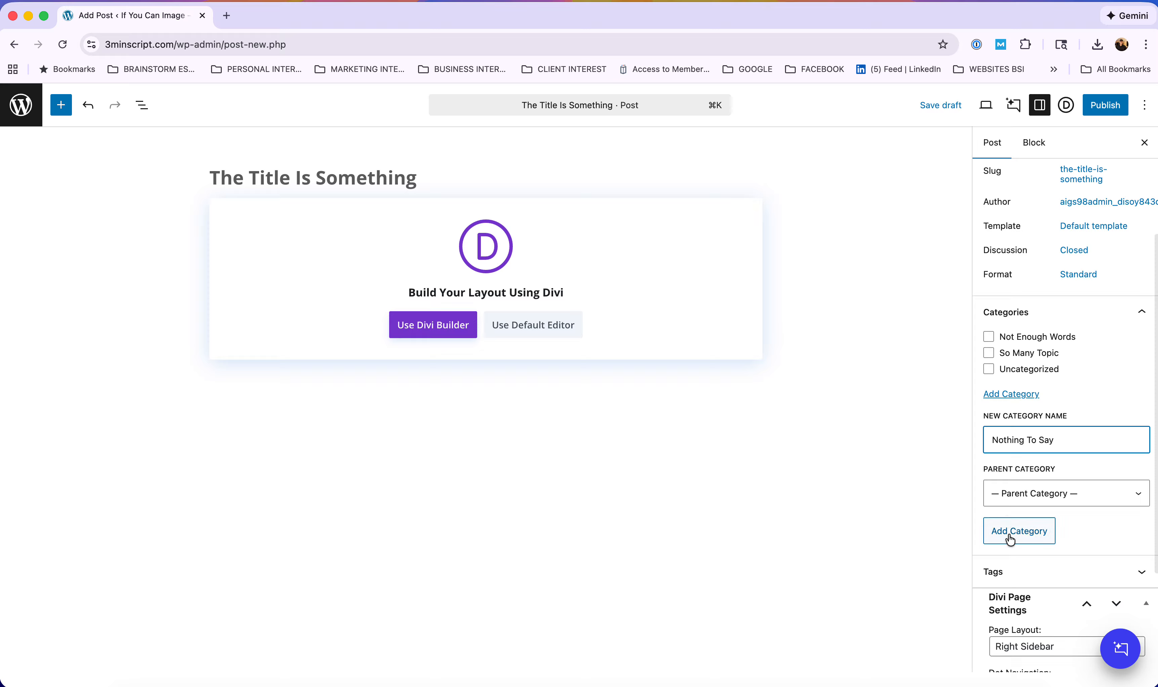
click(1010, 536)
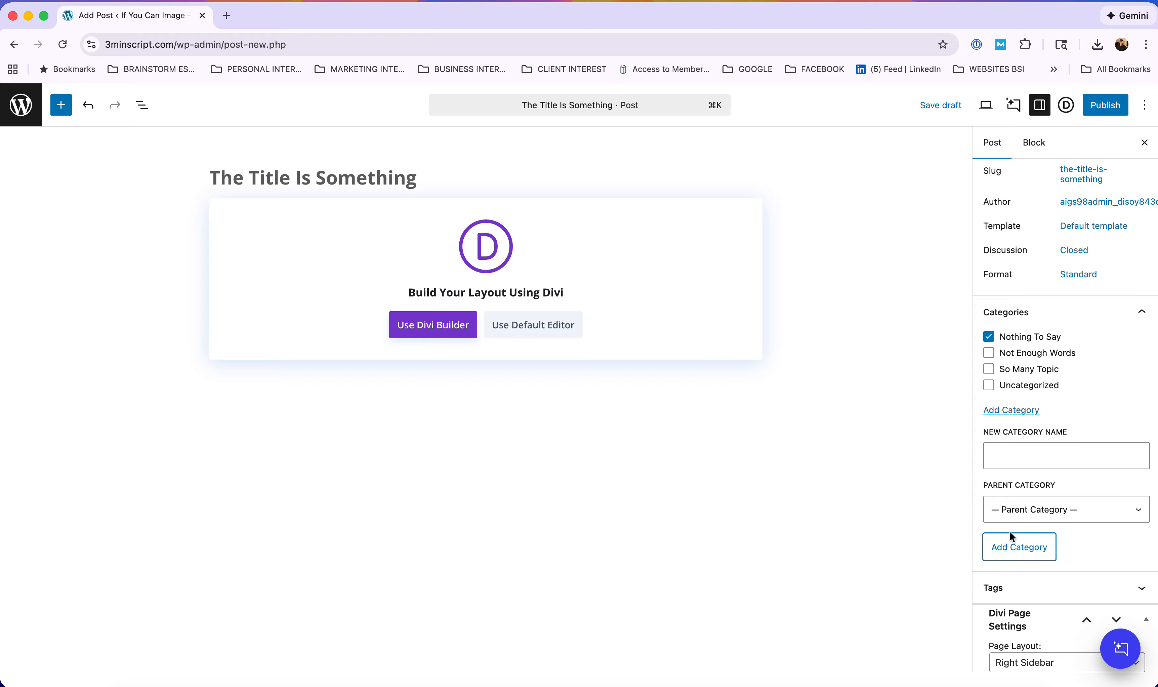
scroll(1016, 395, up, 5)
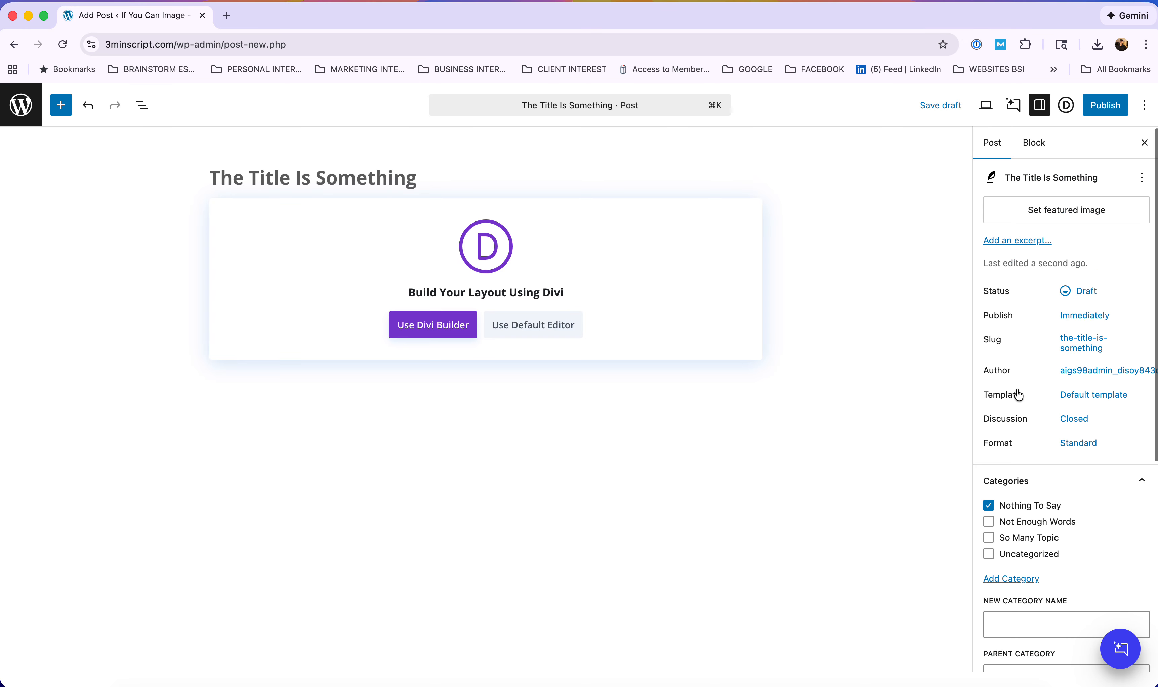
Open the Featured image media library and bring the Photoshop FAITH image over the browser.
click(1060, 213)
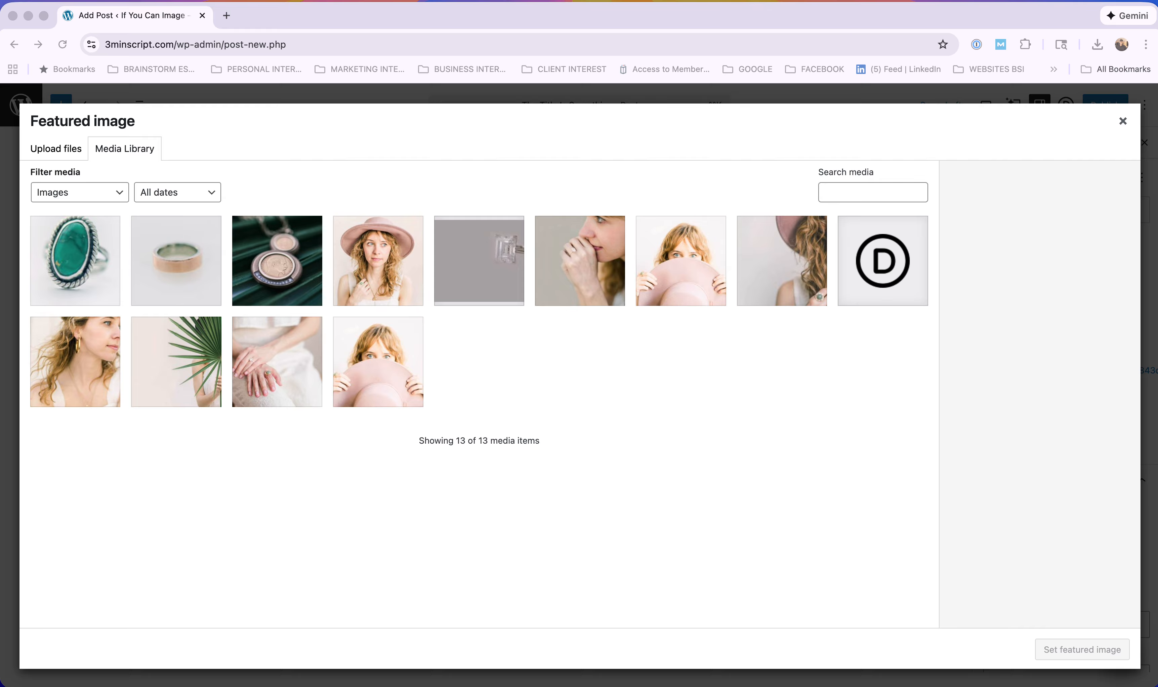
drag(1, 108, 706, 15)
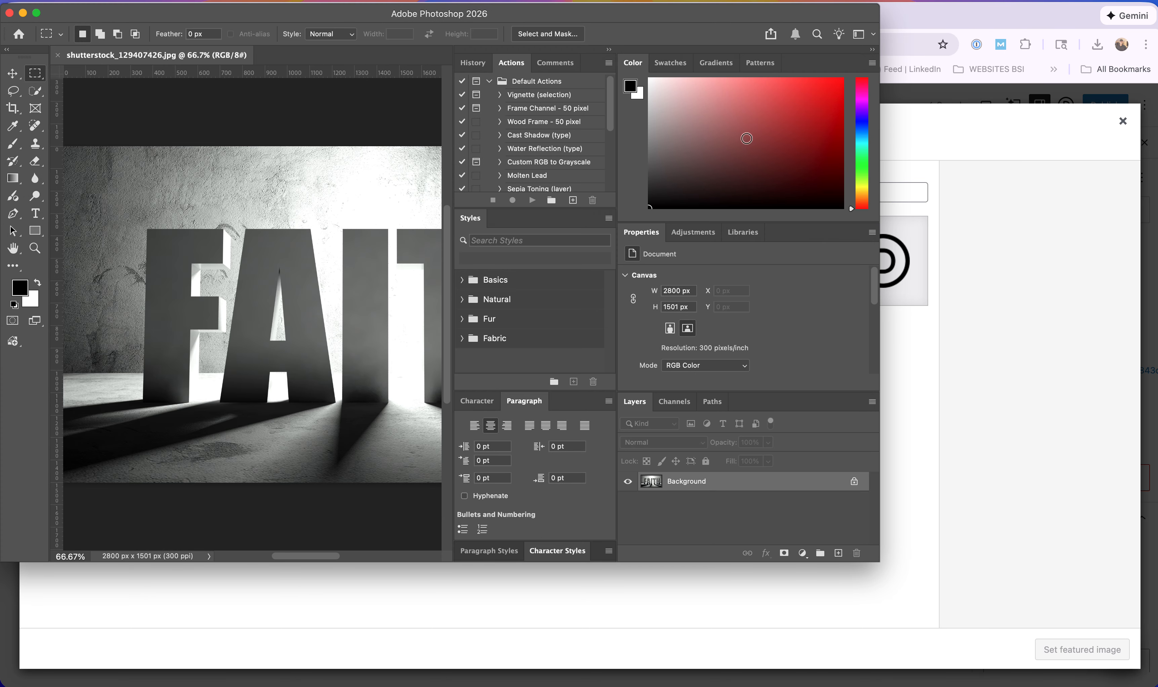
Maximize Photoshop and look at the Image Size dialog, cancelling without changes.
drag(872, 560, 1156, 685)
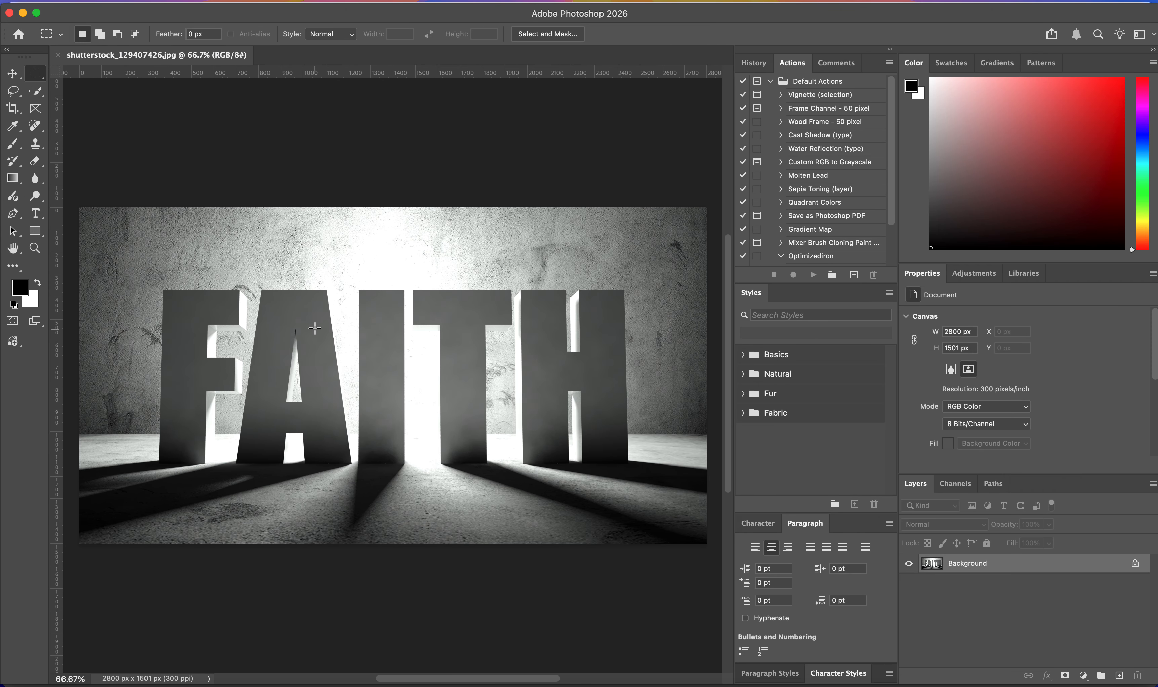
click(141, 5)
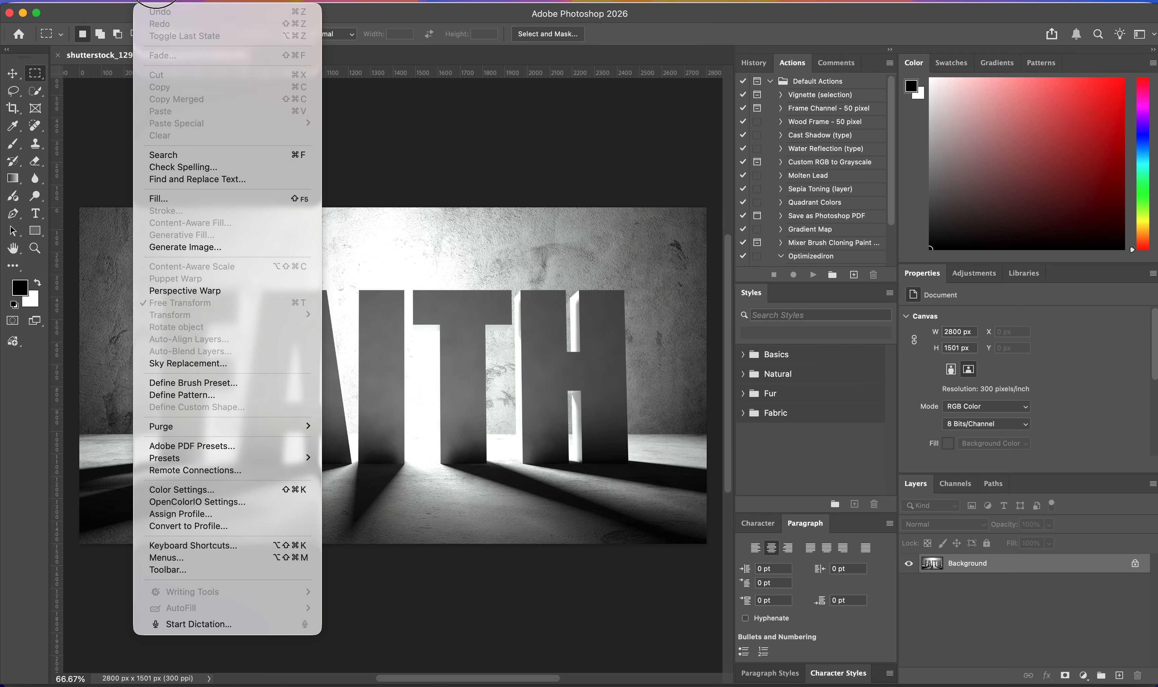
click(183, 4)
click(183, 4)
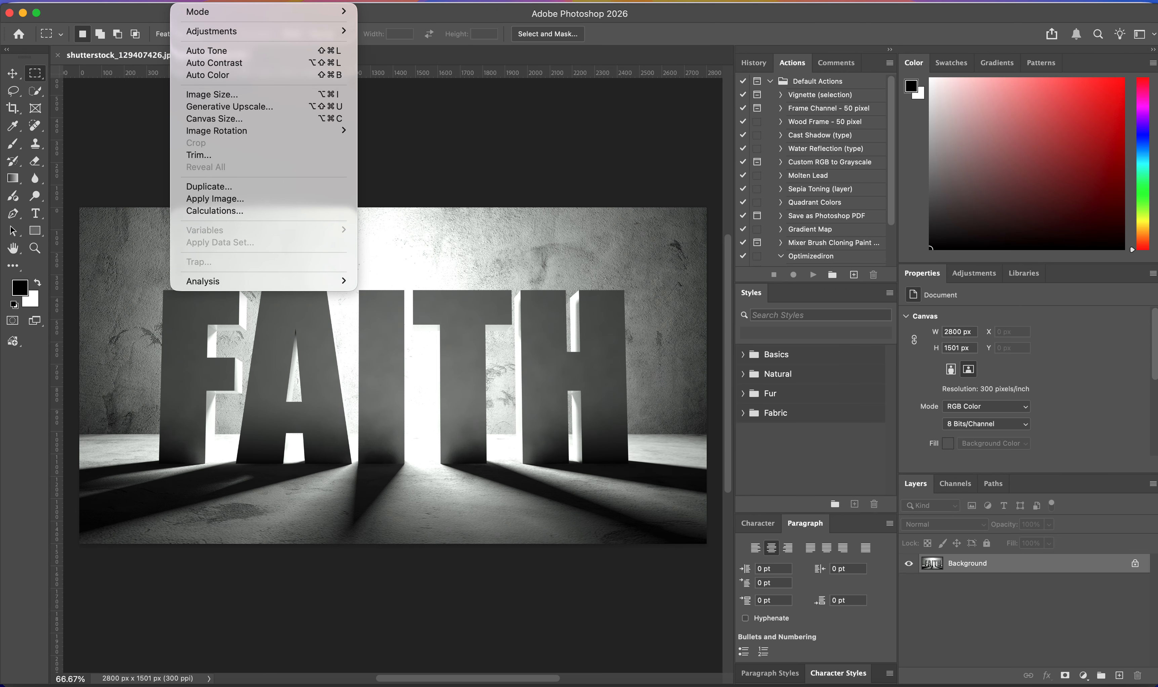
click(225, 96)
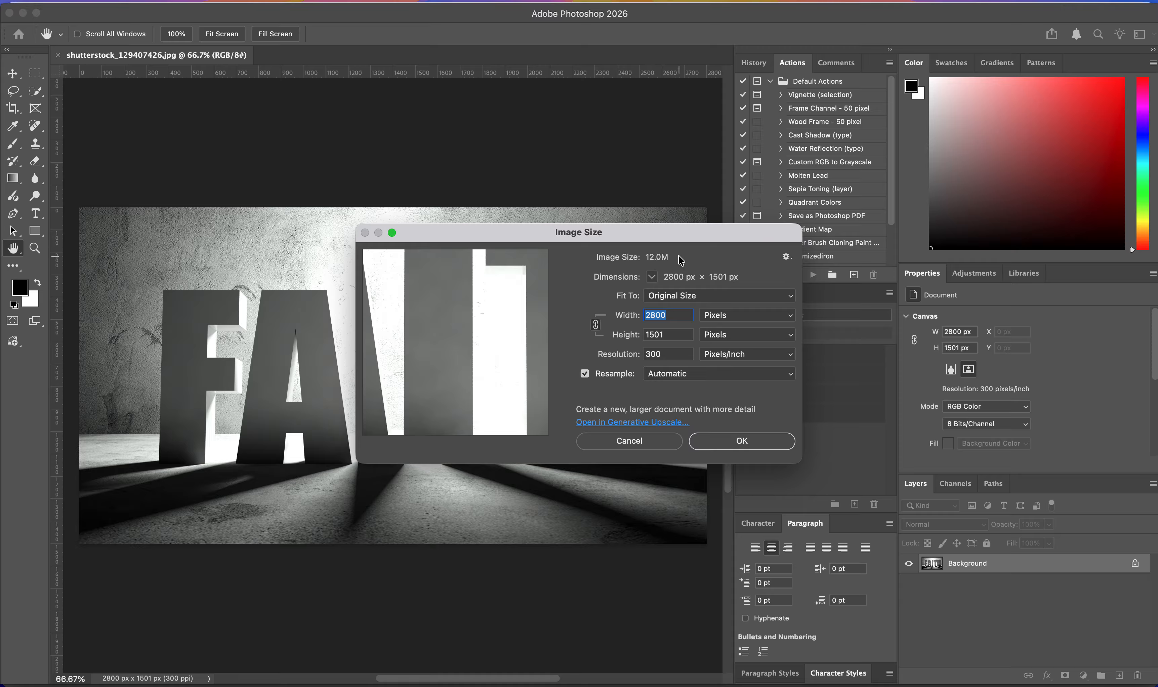
click(630, 441)
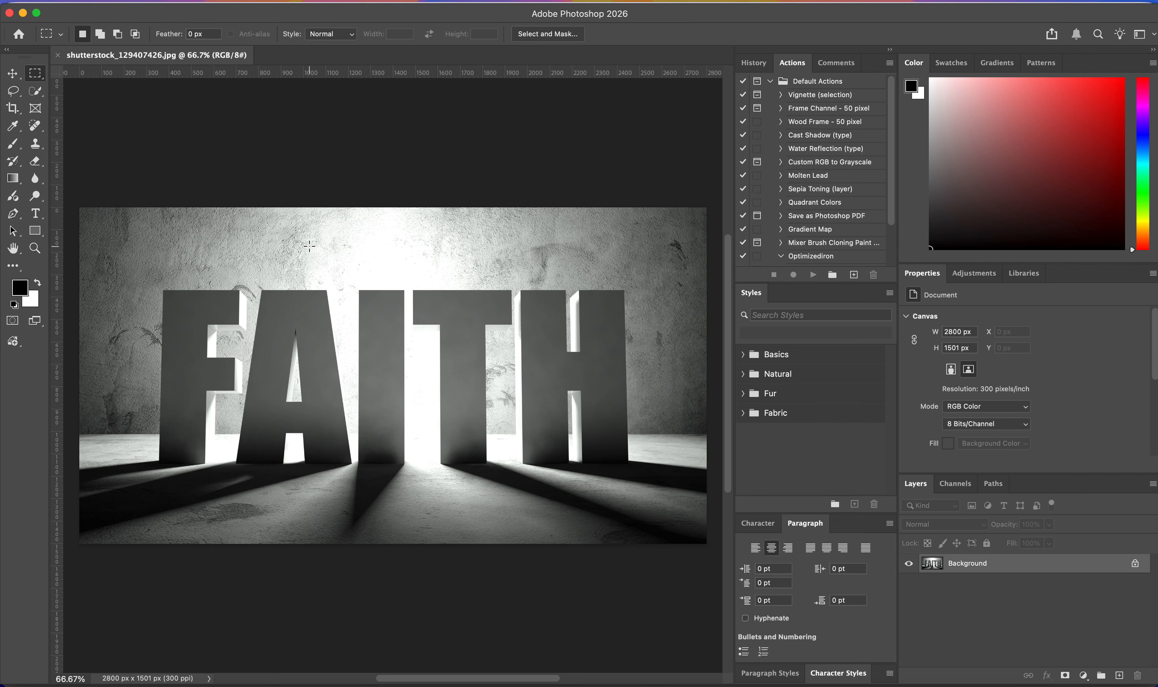
Set the FAITH image to 72 pixels/inch and 1080 px wide in Image Size.
click(181, 0)
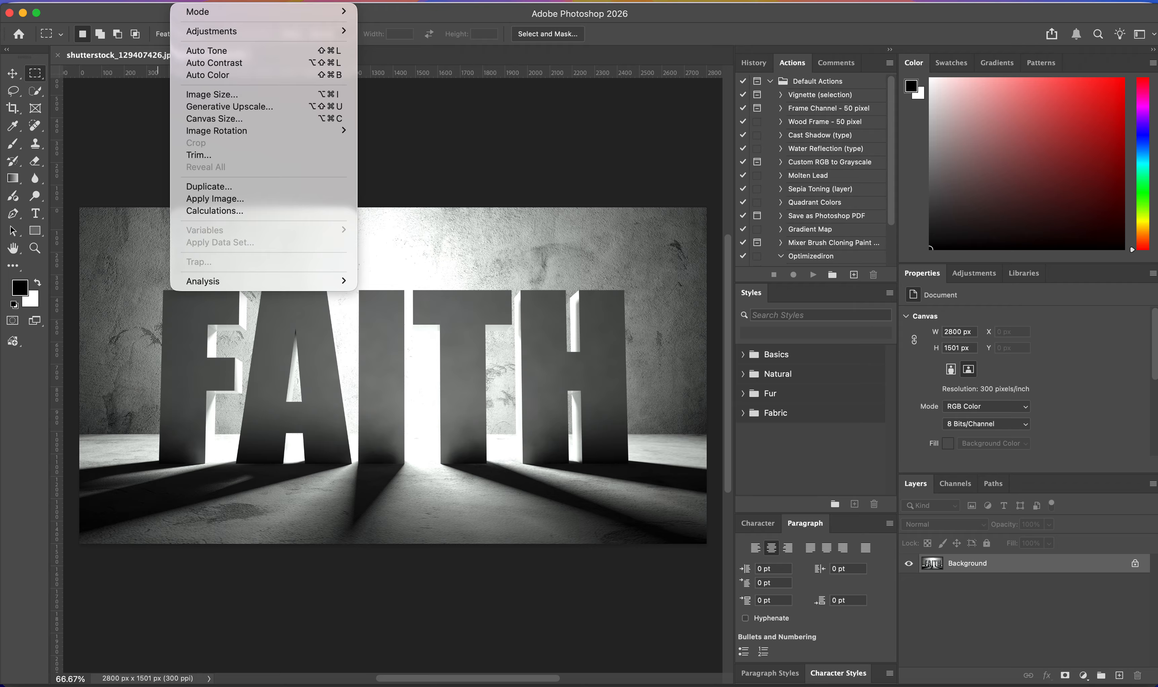
click(209, 94)
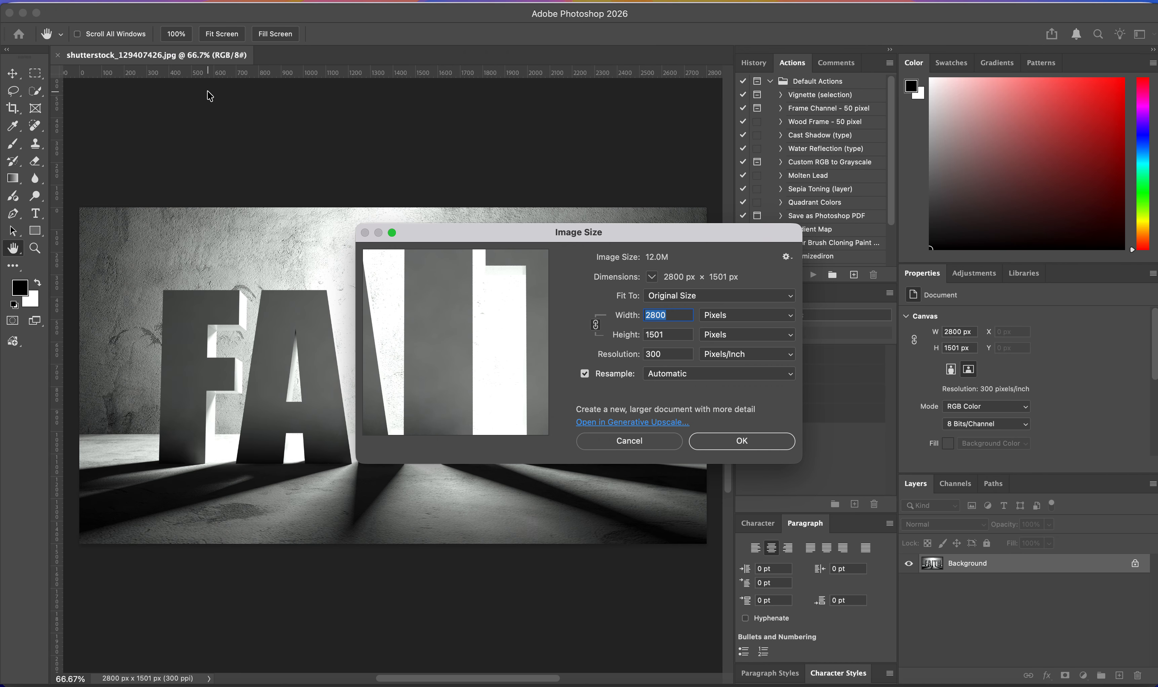
text(10800)
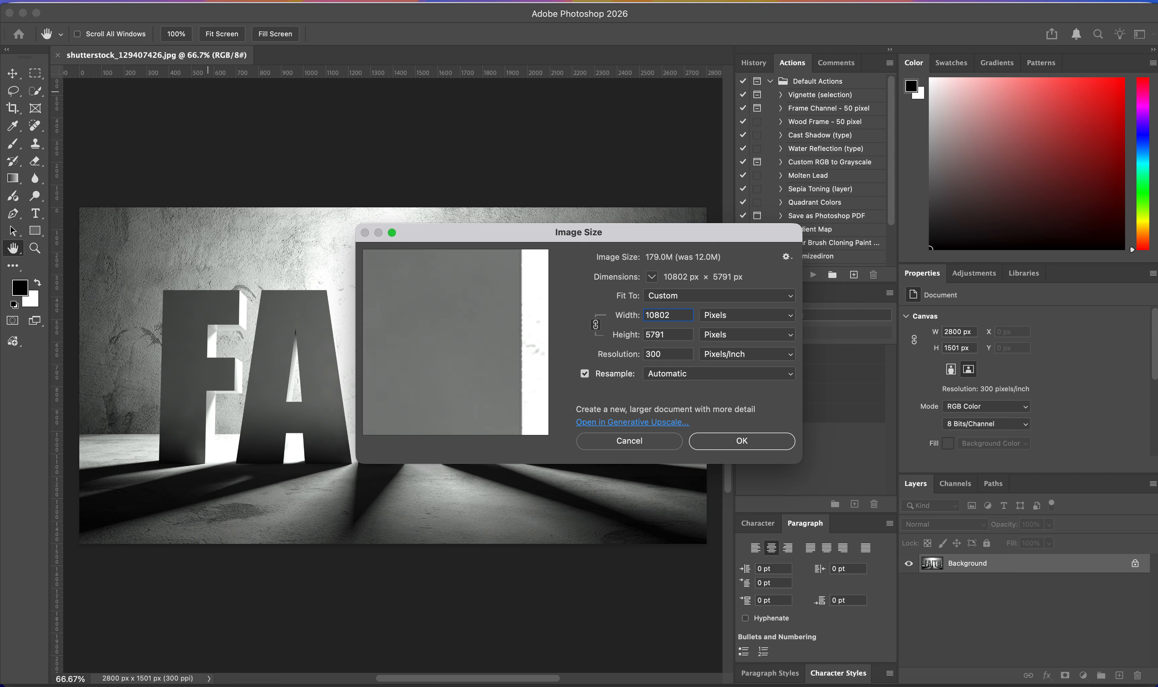
key(BackSpace)
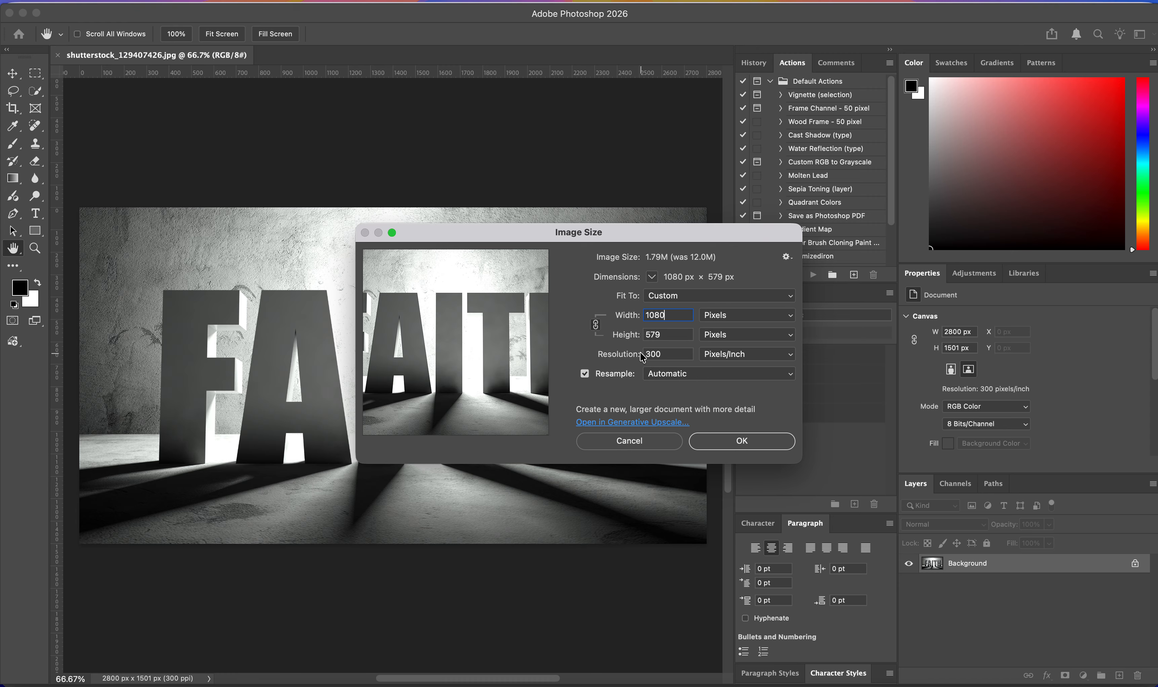
click(624, 358)
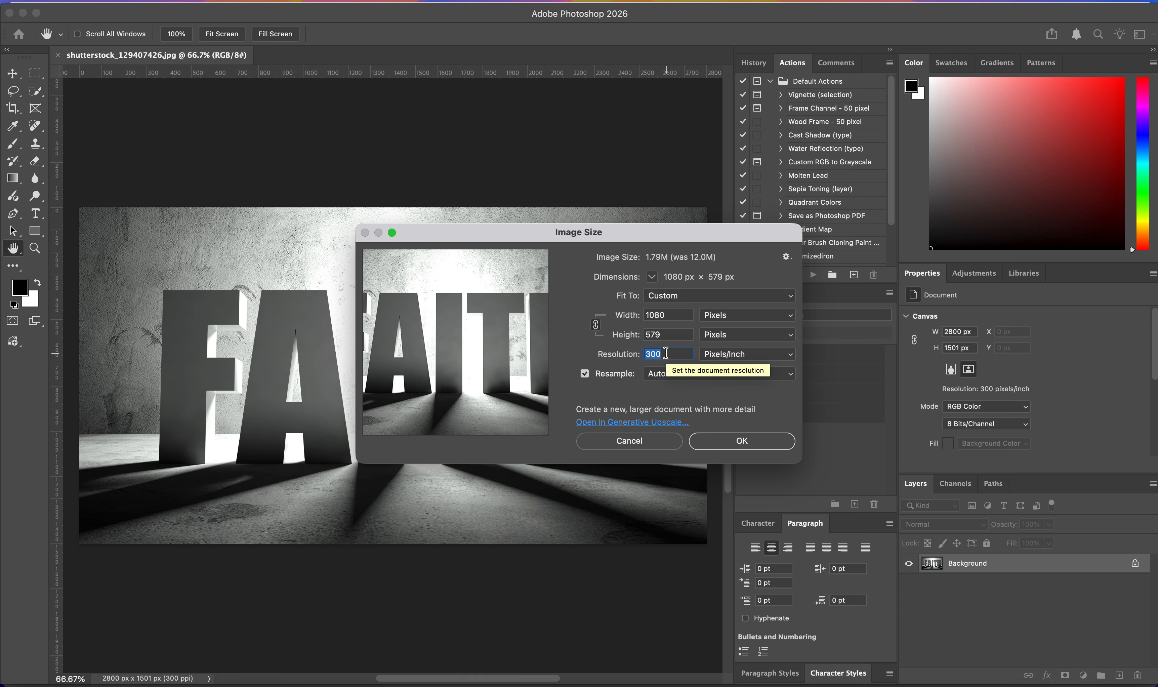
text(72)
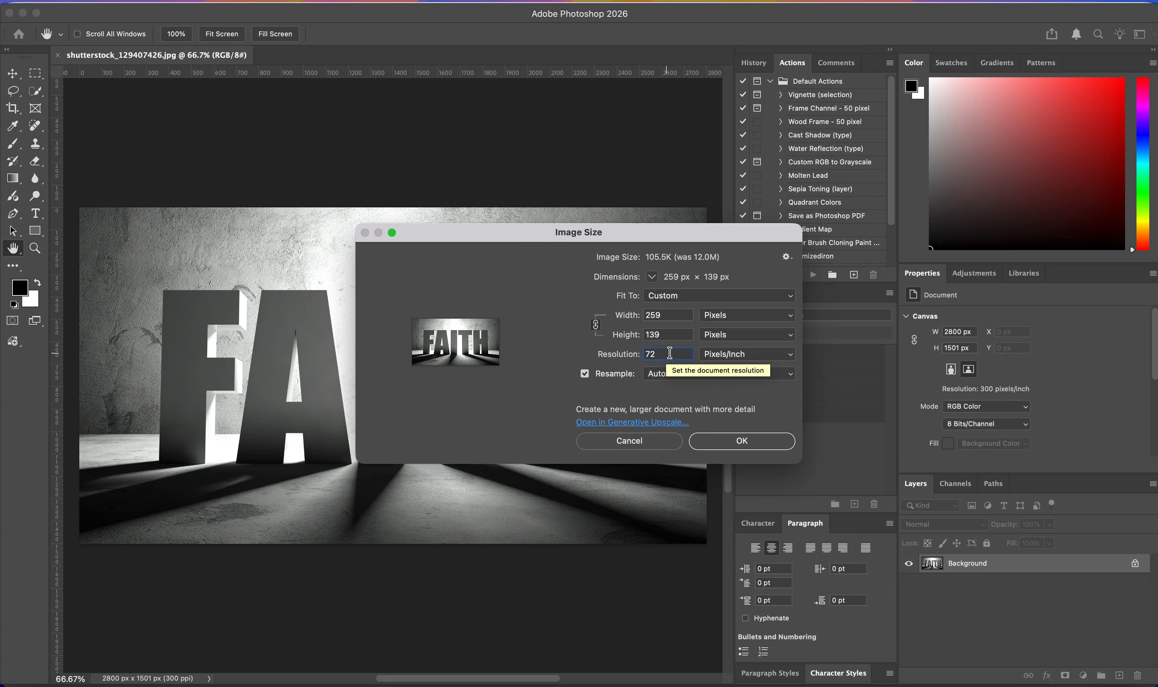
click(675, 312)
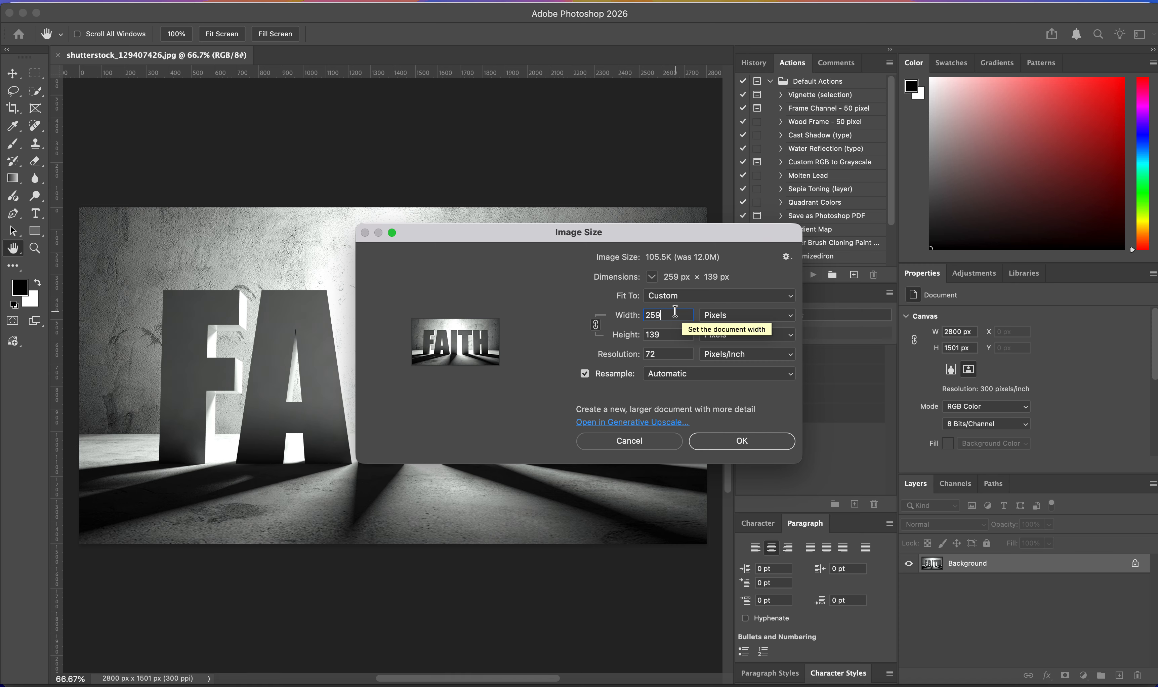
double_click(675, 311)
text(1080)
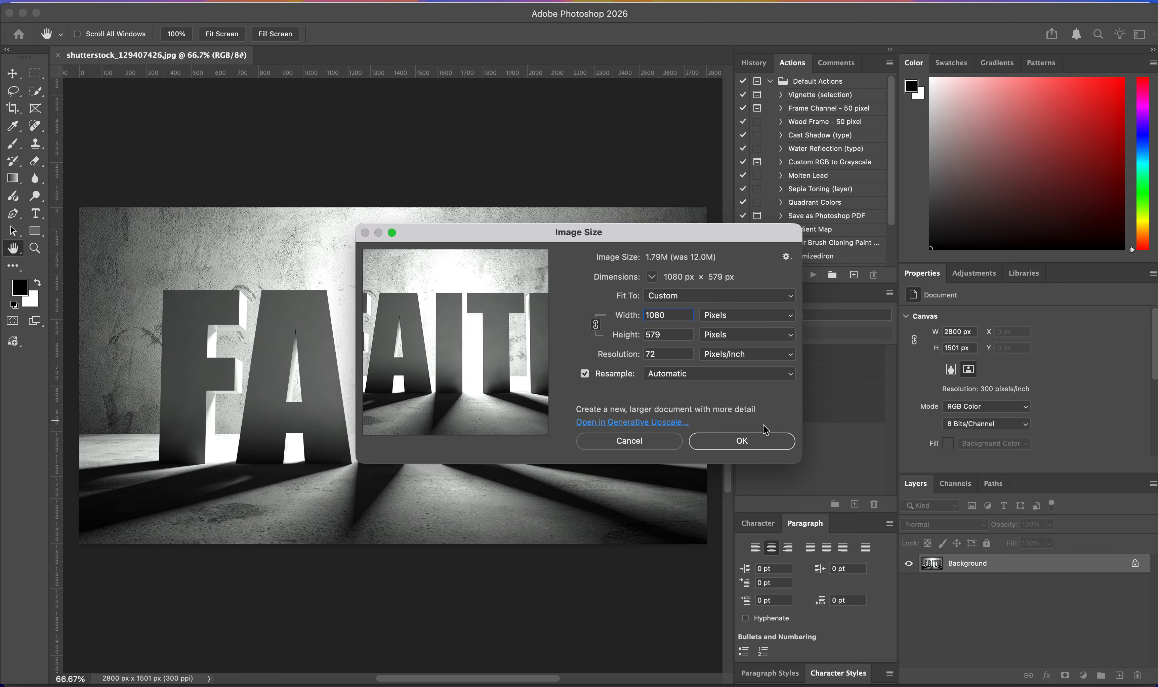
click(777, 440)
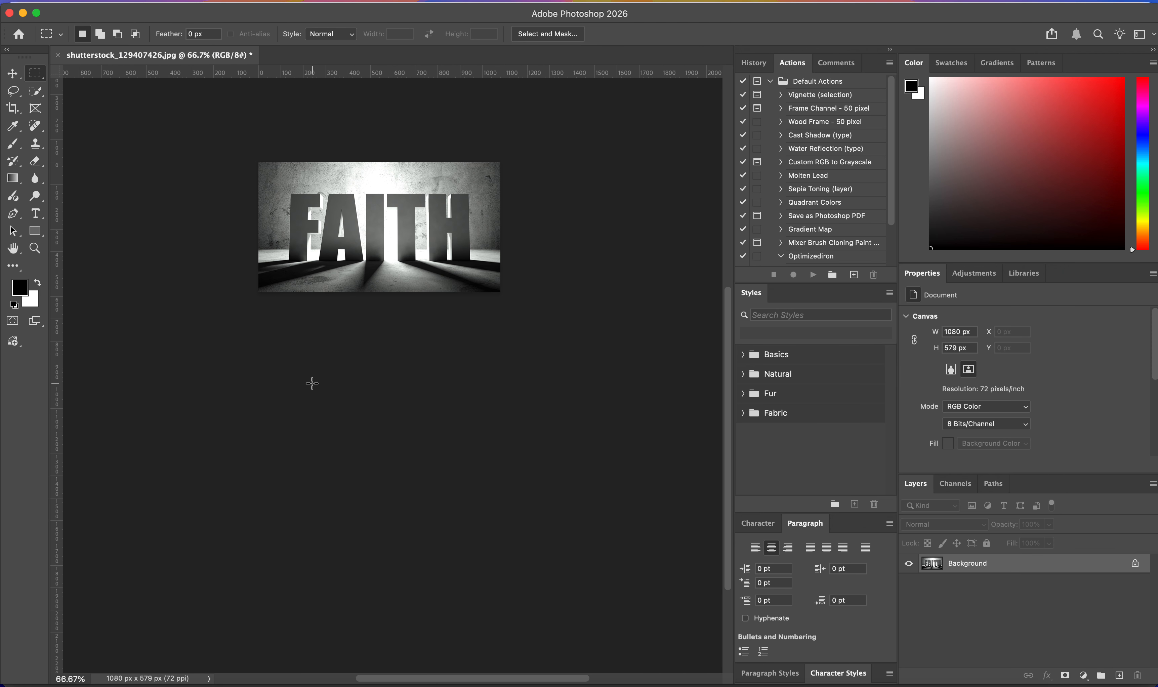
Export the 1080 × 579 image with Export As as a JPG at quality 6.
click(130, 8)
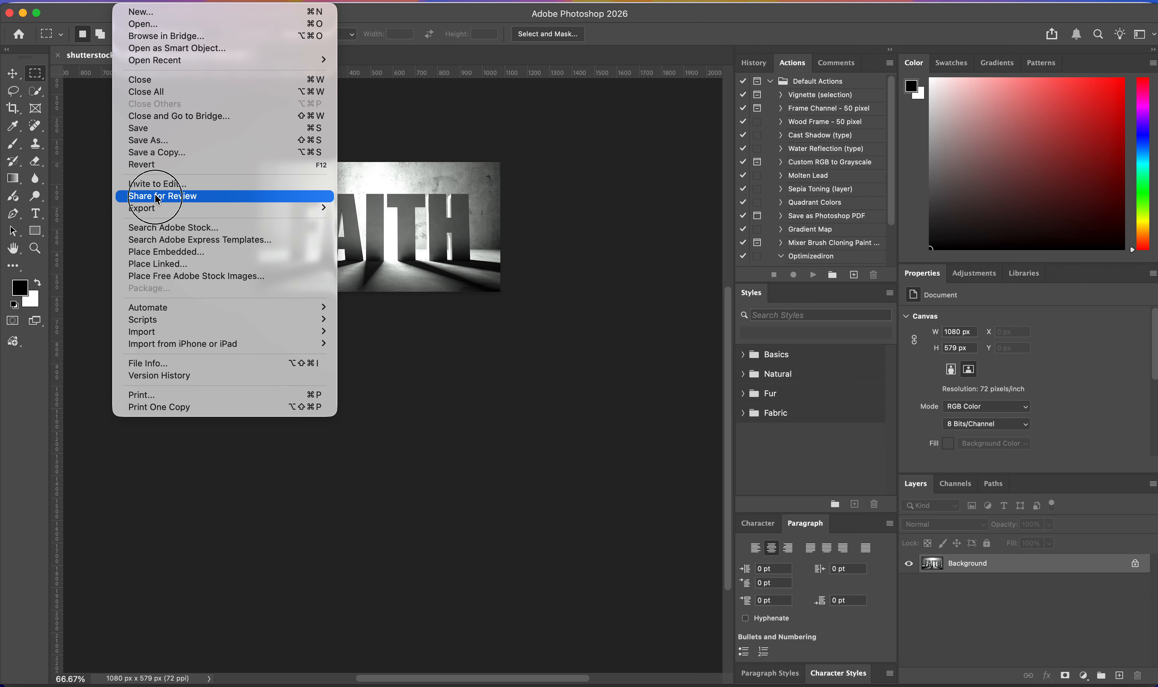
mouse_move(315, 208)
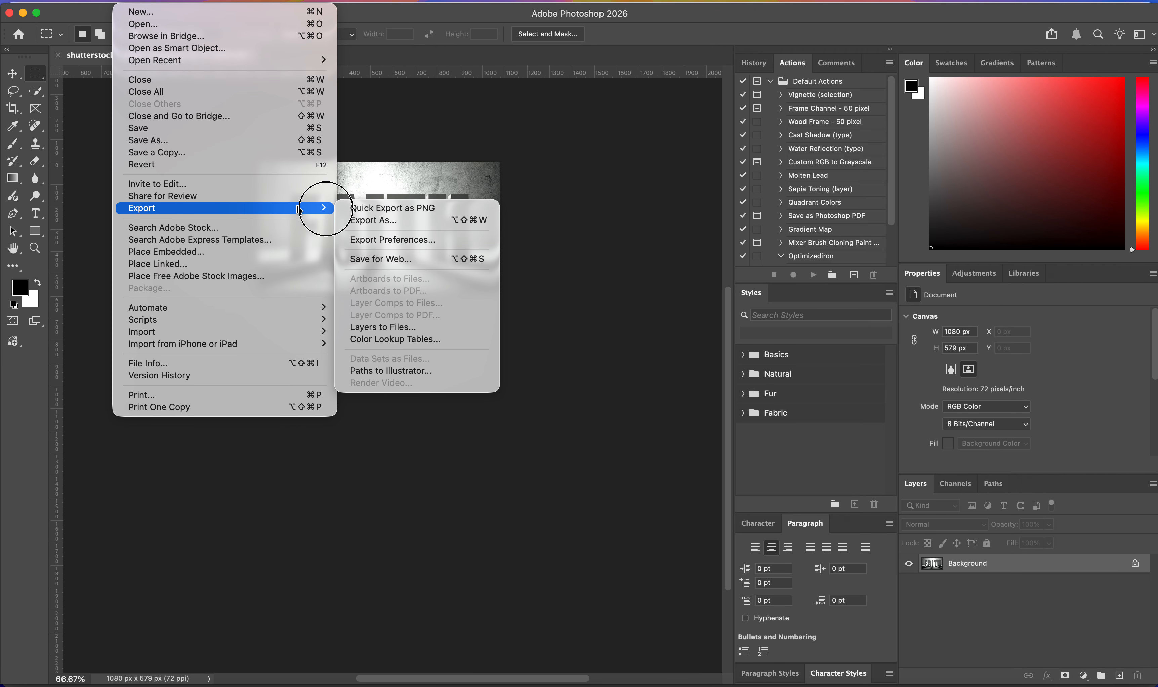
click(376, 221)
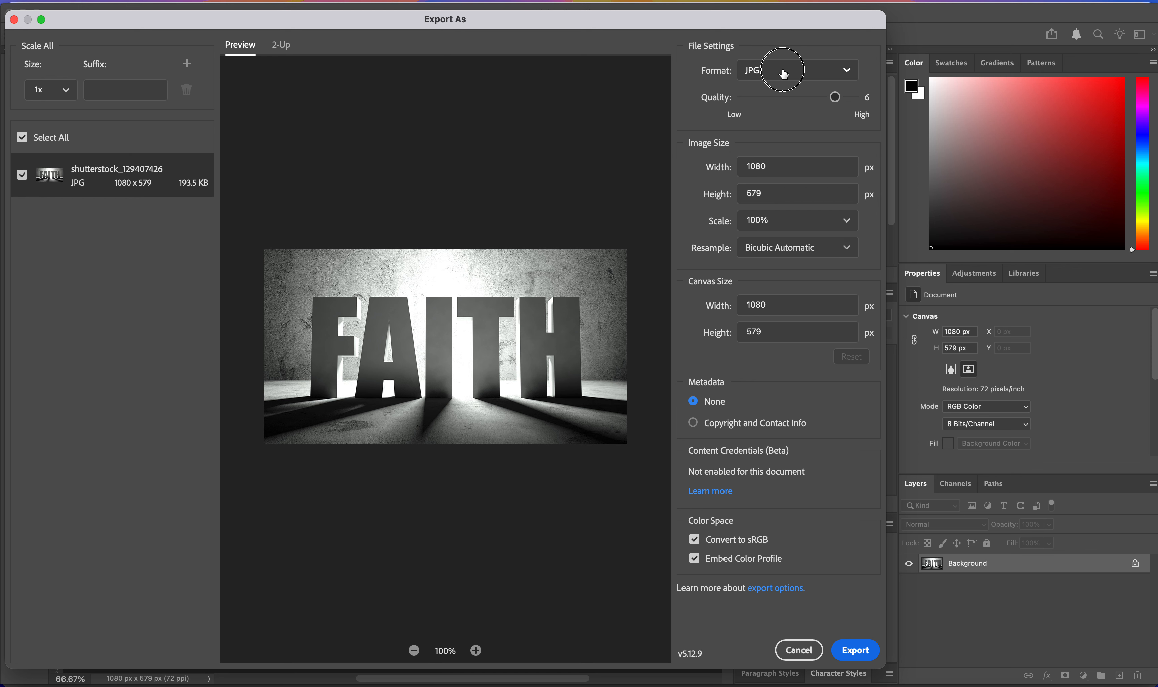
click(783, 71)
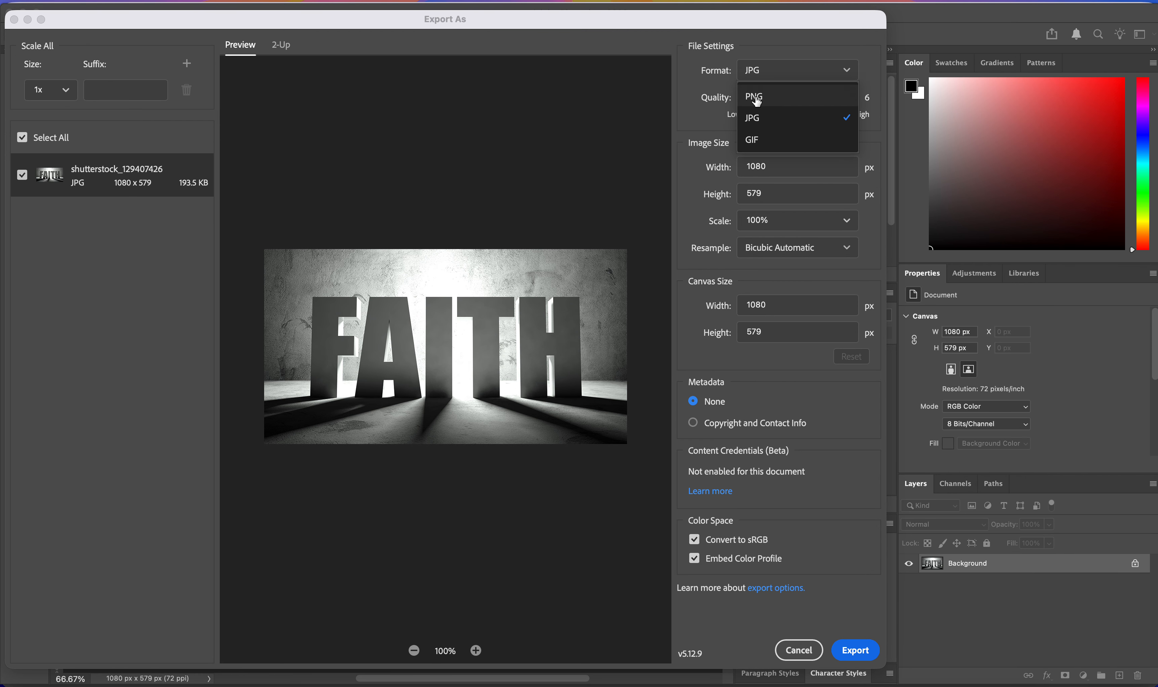
click(755, 124)
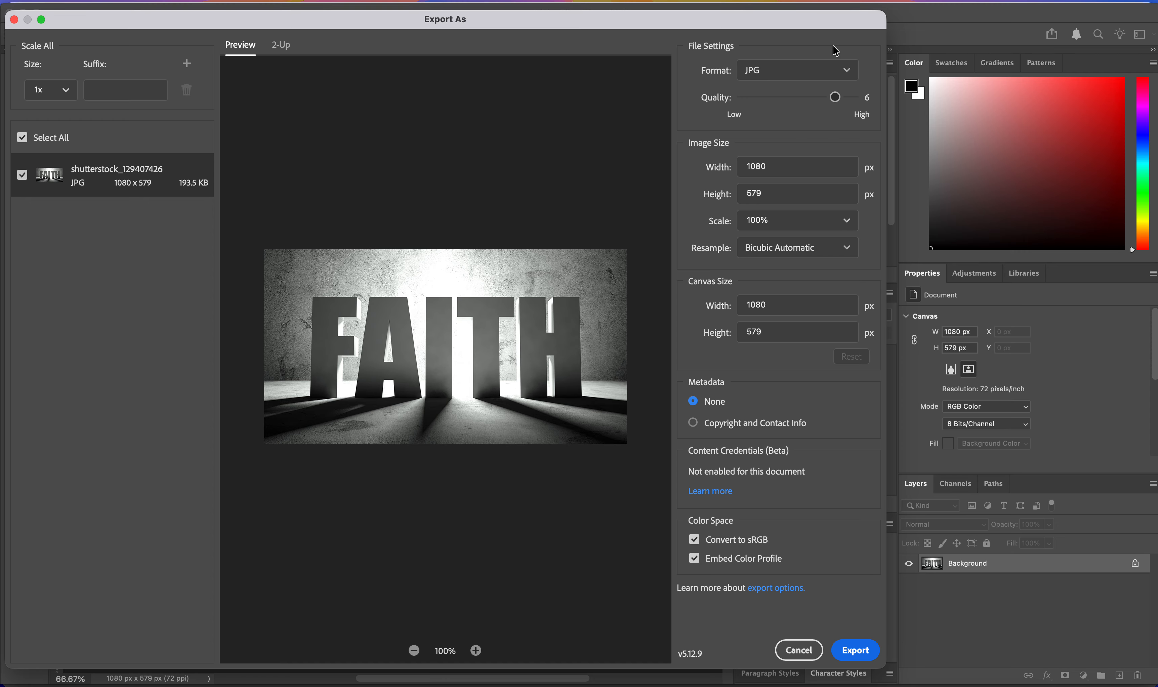
click(800, 70)
click(774, 95)
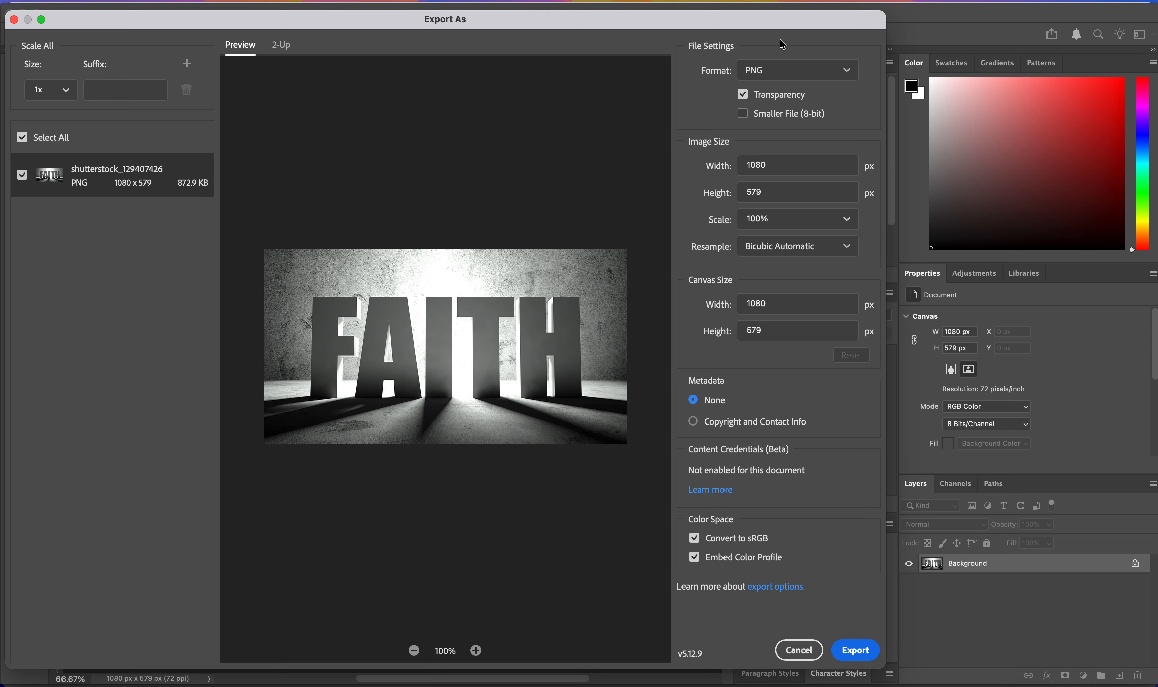
click(767, 70)
click(755, 119)
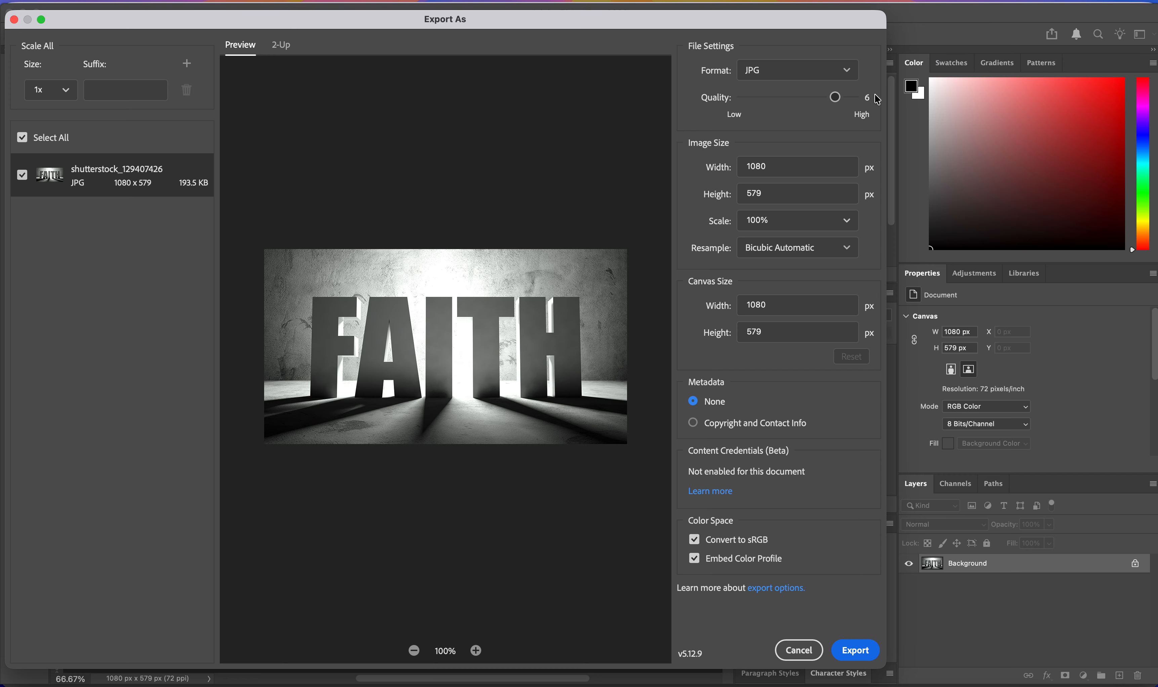
click(831, 100)
click(861, 651)
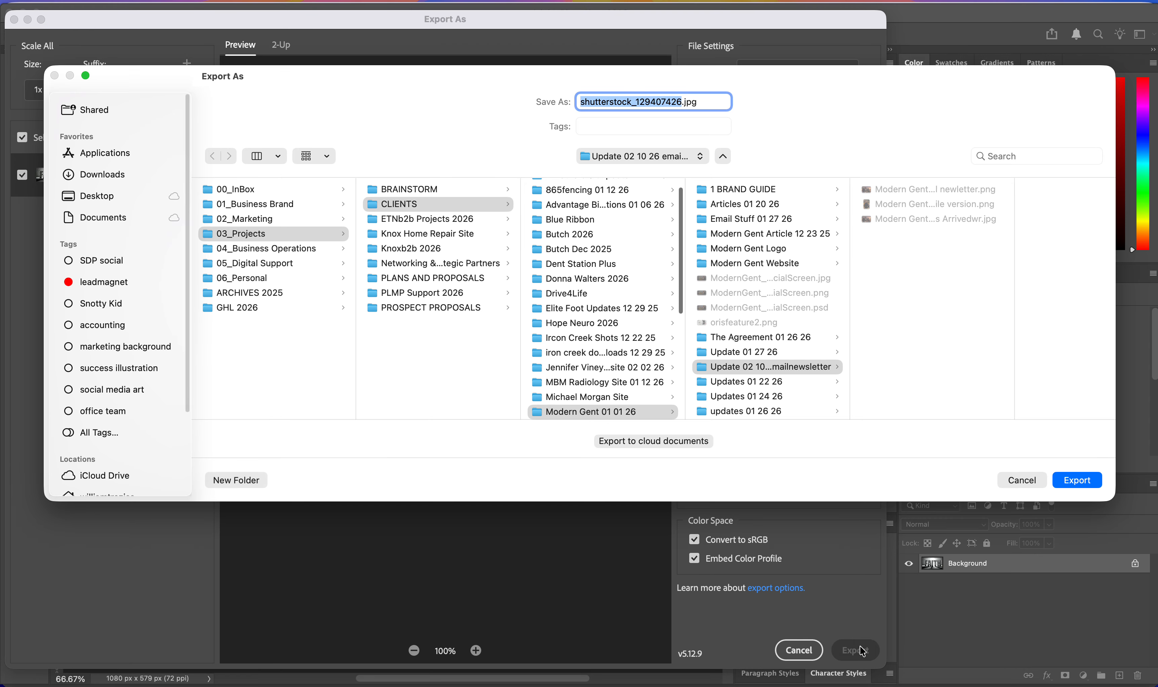
Save the export as faithwr.jpg in 02_Marketing's Dramatic Stock Art folder without overwriting the existing file.
click(248, 219)
click(391, 337)
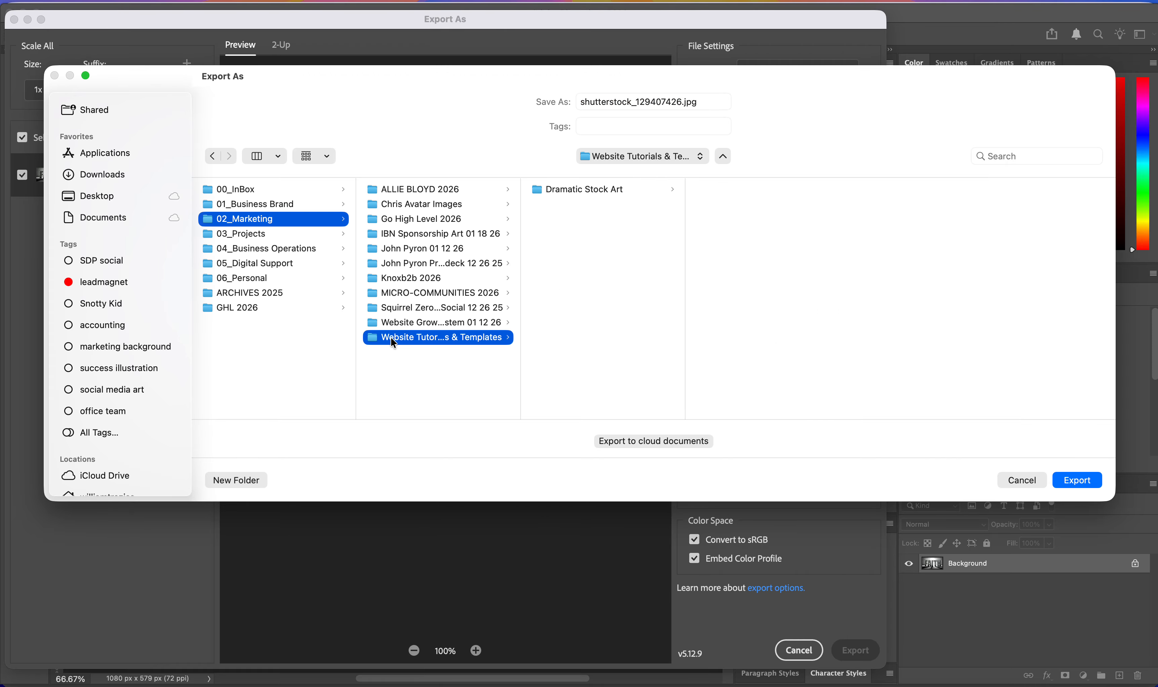
click(601, 196)
click(1066, 480)
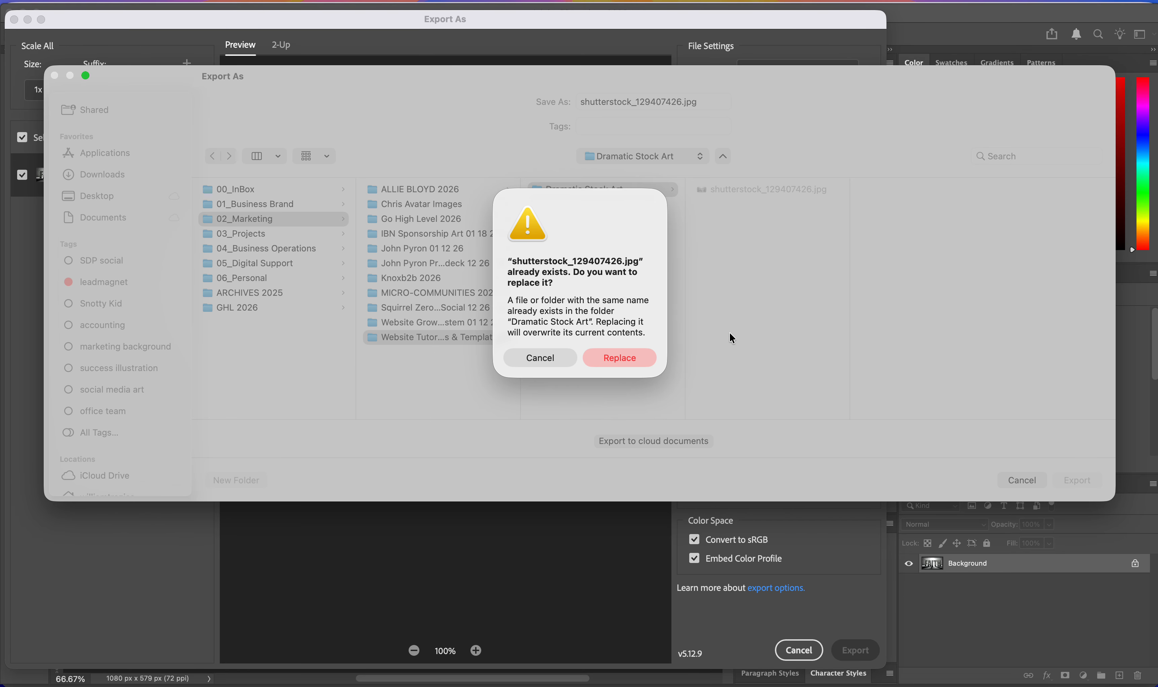
click(536, 366)
double_click(680, 102)
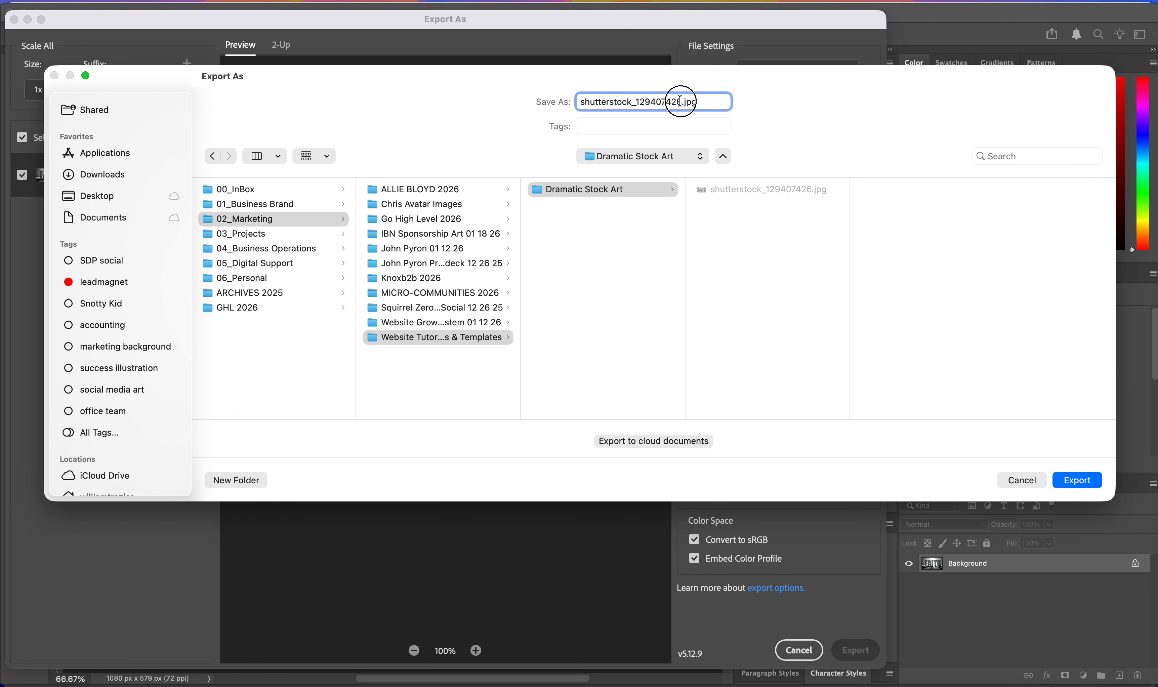
text(faith)
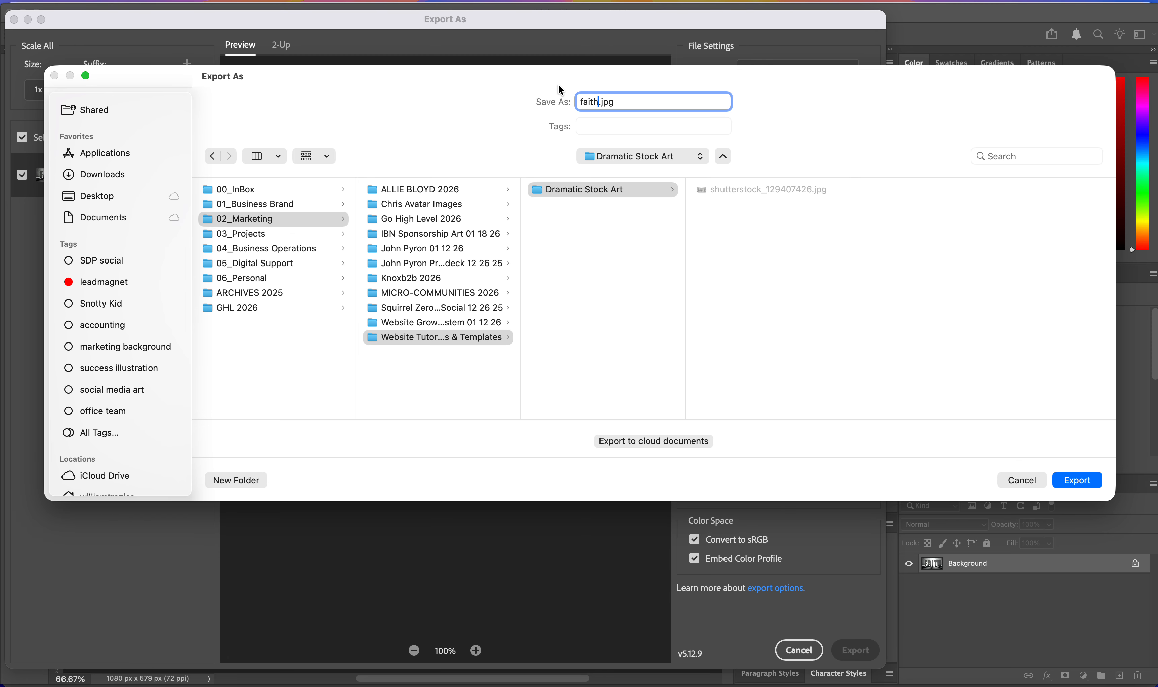
text(wr)
click(1074, 479)
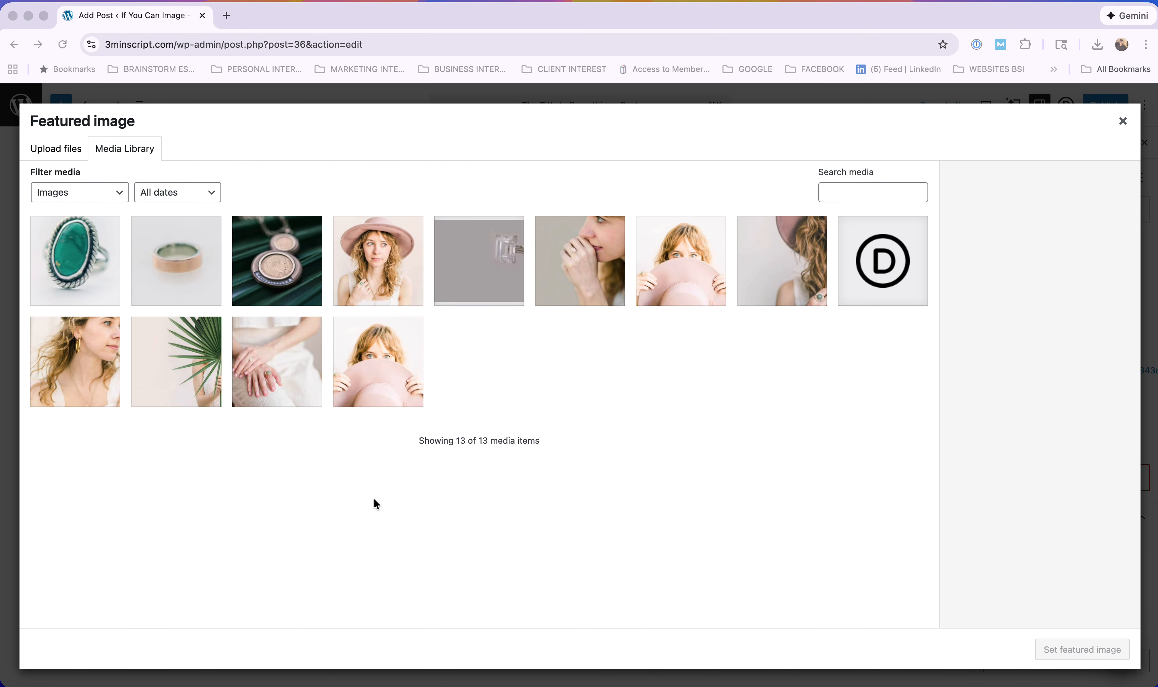
Upload faithwr.jpg from the Dramatic Stock Art folder to the media library.
click(57, 151)
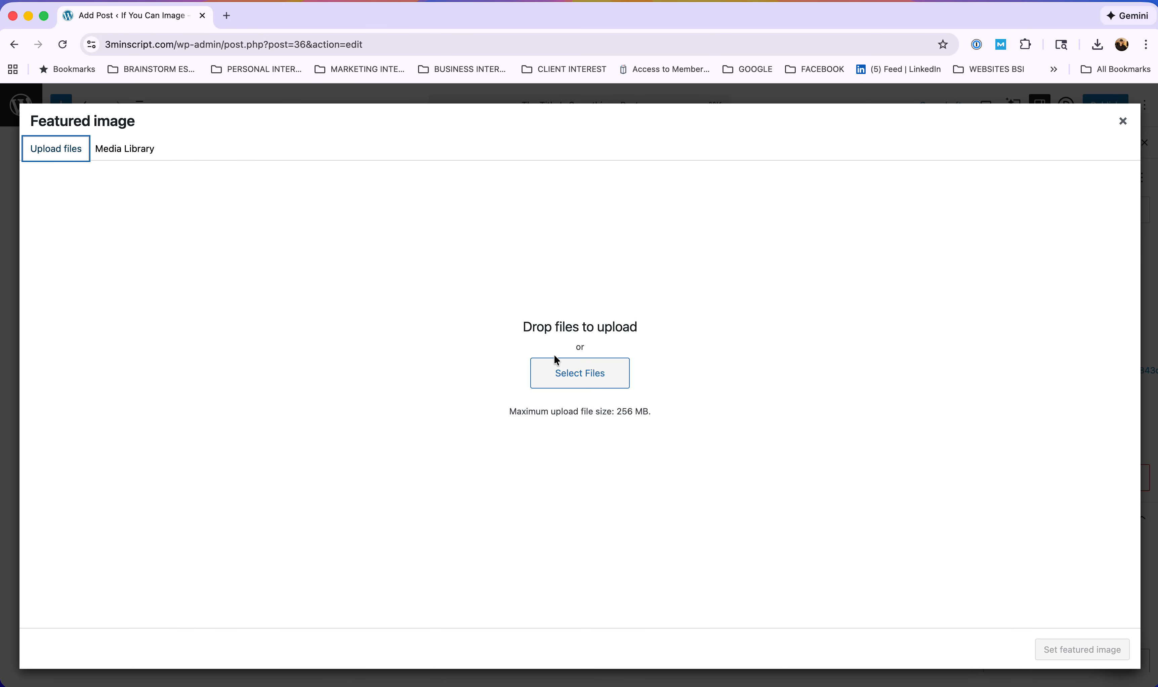
click(573, 367)
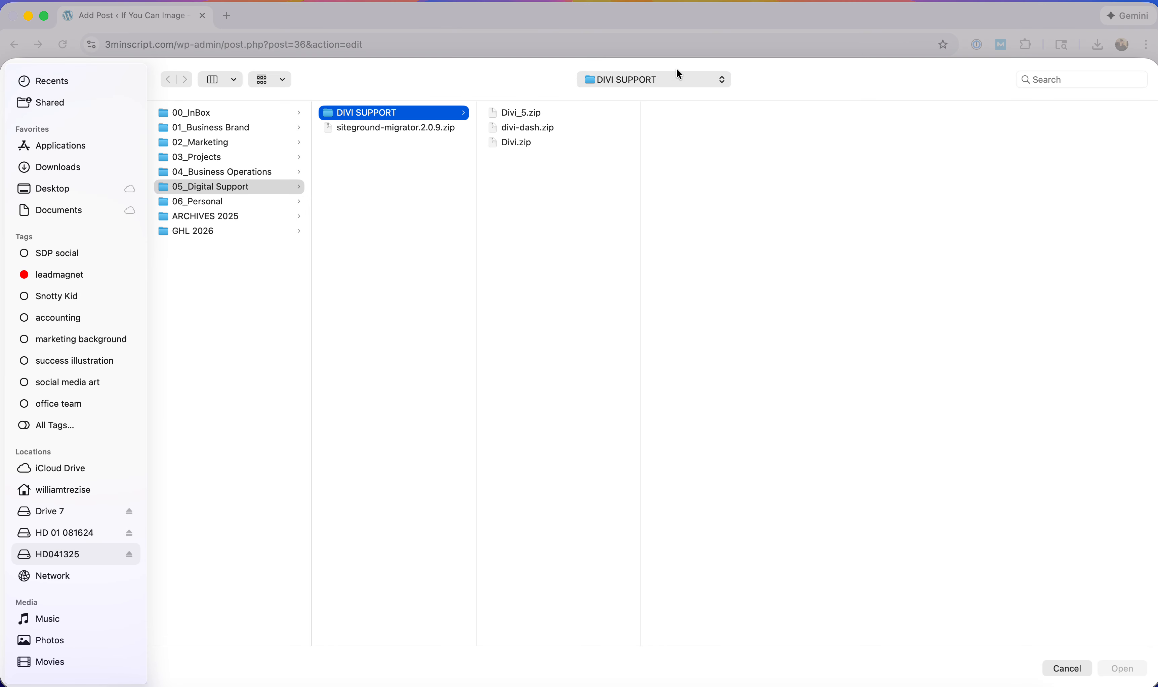
click(658, 79)
click(635, 166)
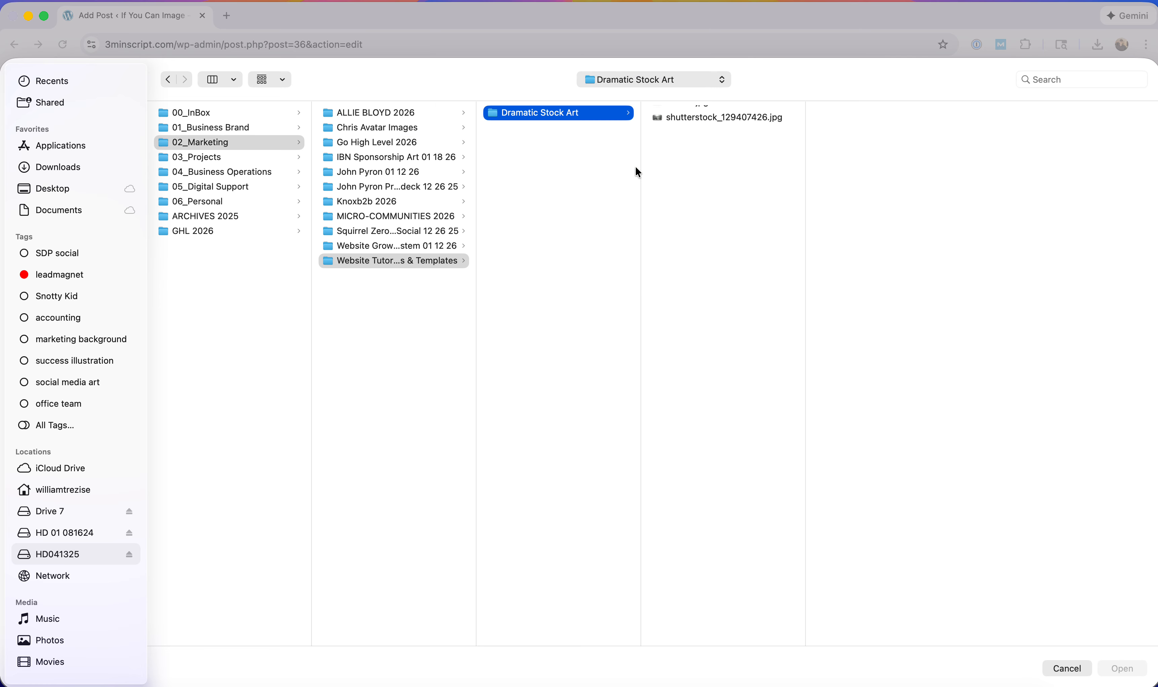
click(687, 108)
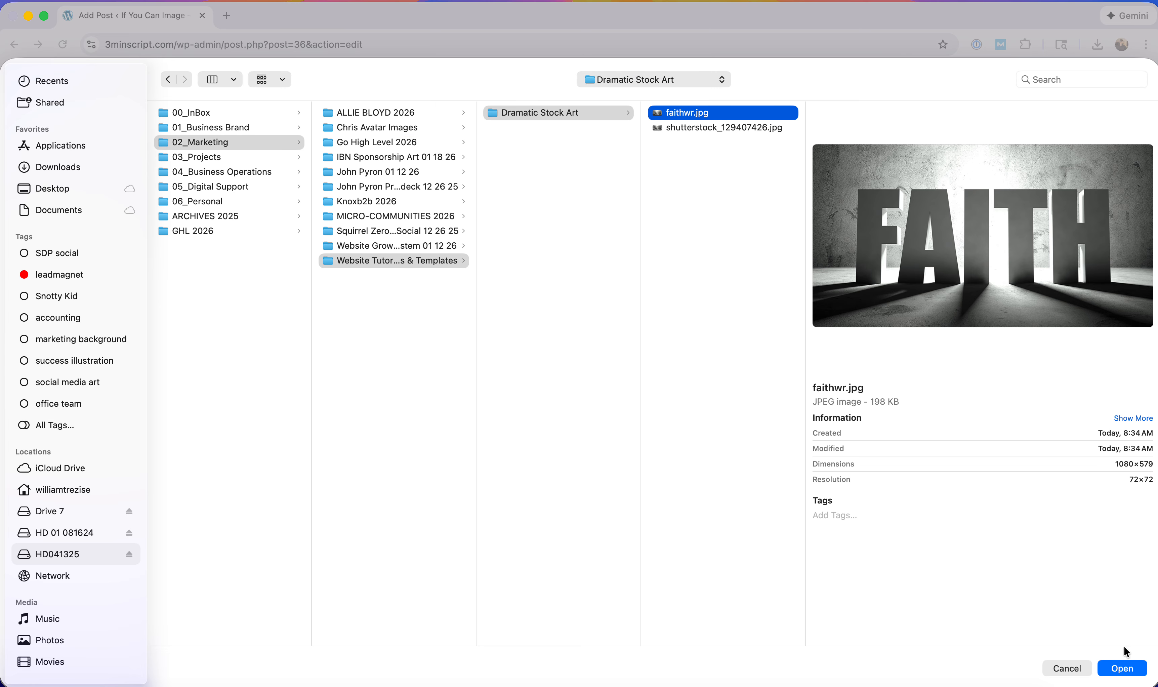
click(1122, 671)
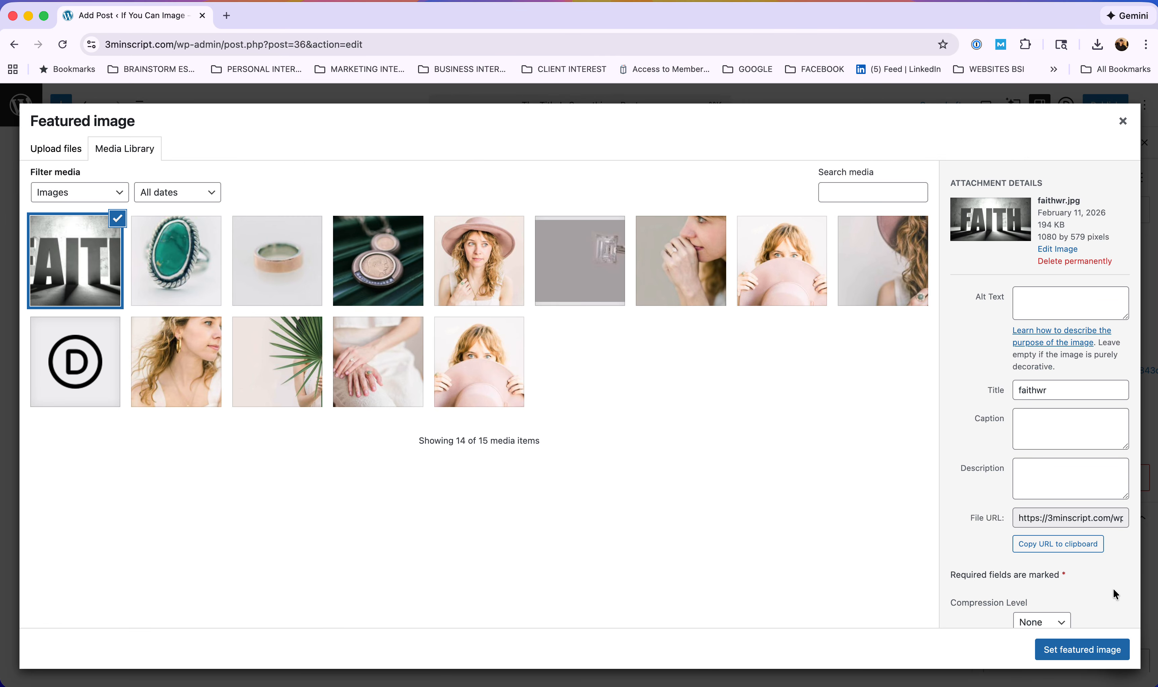
Give the image alt text 'faithwr' and set it as the post's featured image.
click(1063, 390)
drag(1062, 390, 972, 387)
key(super+c)
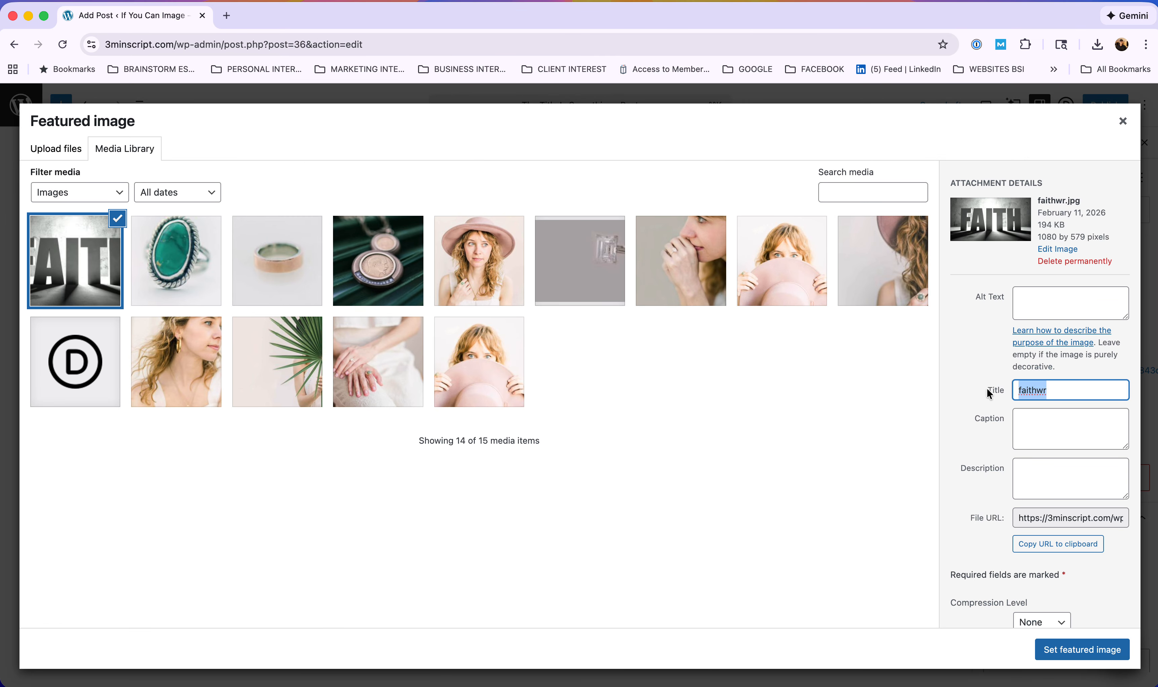
click(1064, 315)
key(super+v)
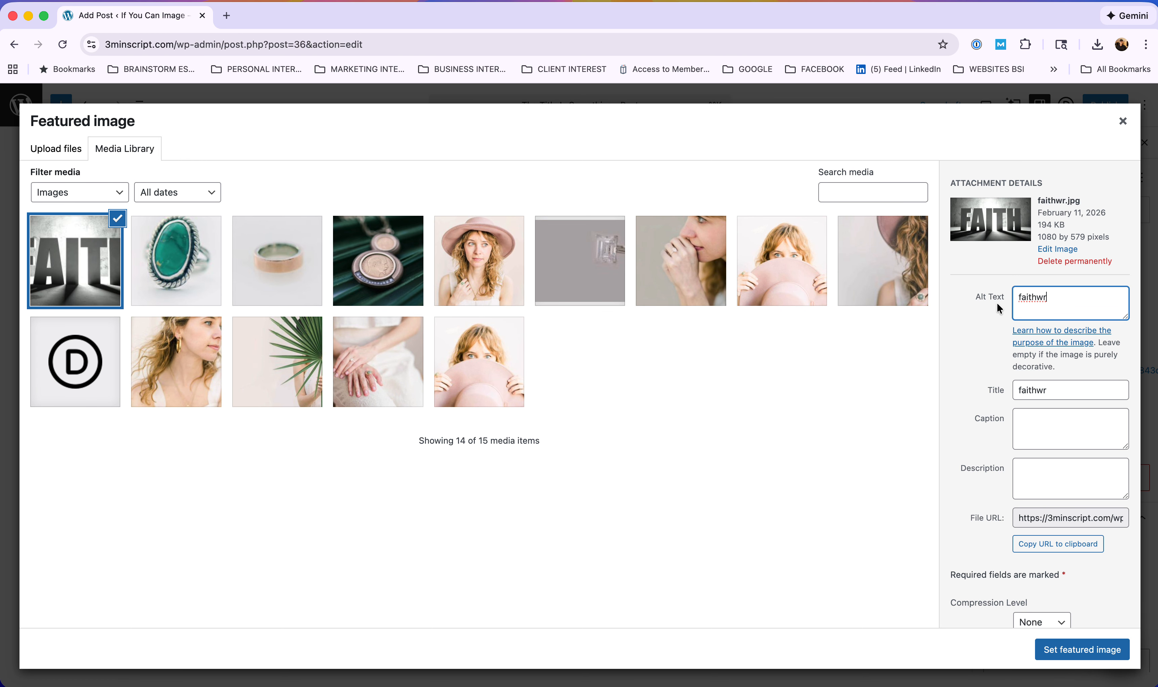
click(1100, 653)
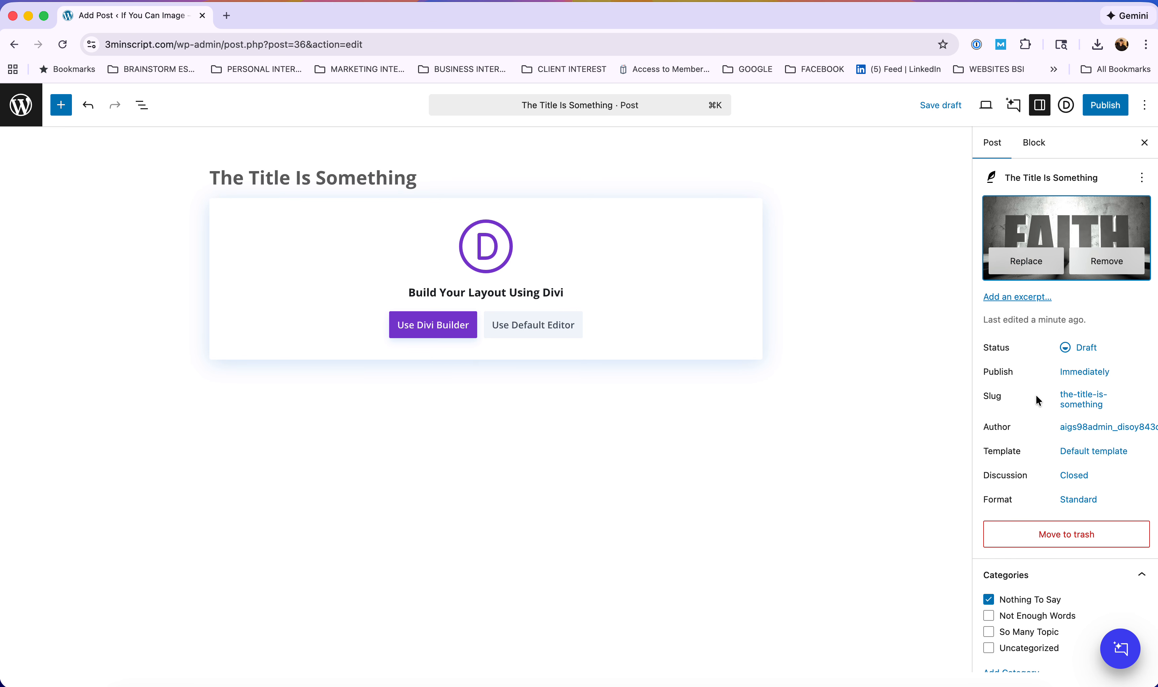
Switch the post to Divi Builder, confirm the page reload, and choose Build From Scratch.
scroll(1038, 399, down, 4)
scroll(1037, 399, down, 1)
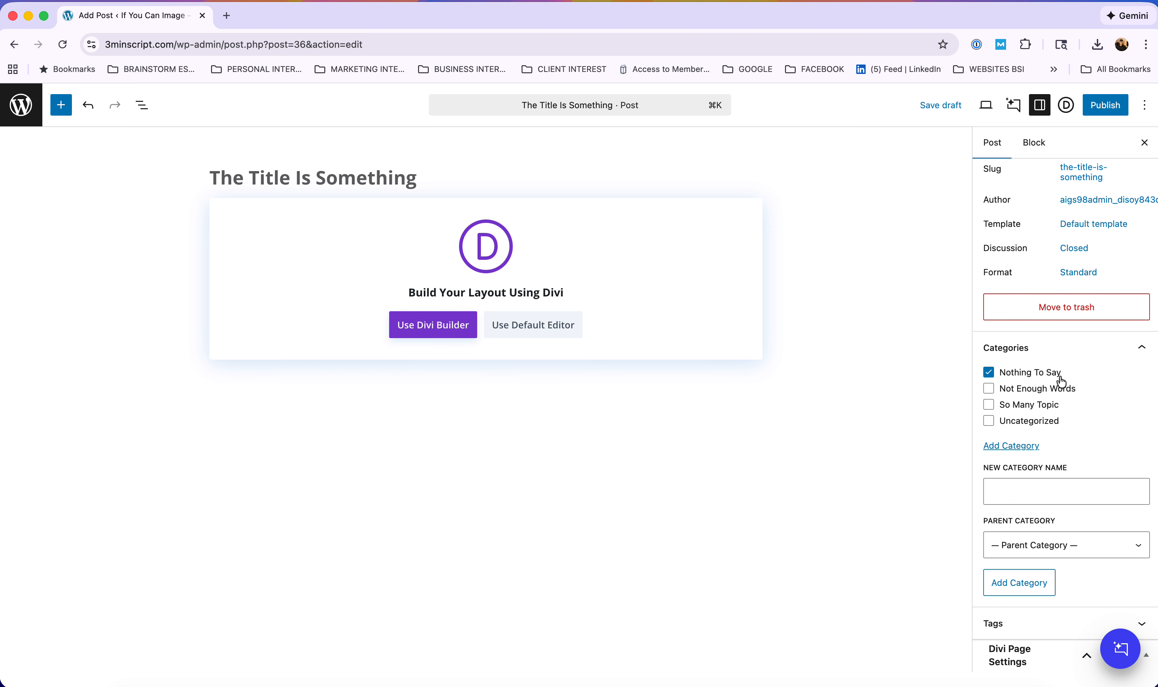
scroll(1058, 385, down, 3)
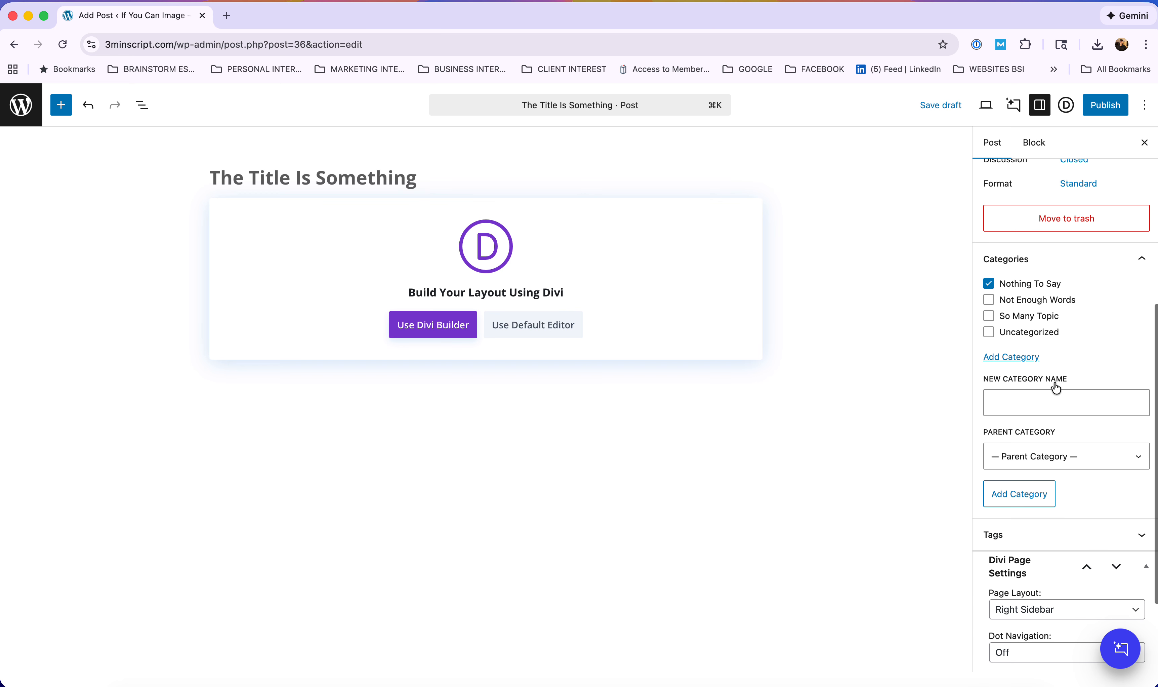
scroll(1057, 387, up, 7)
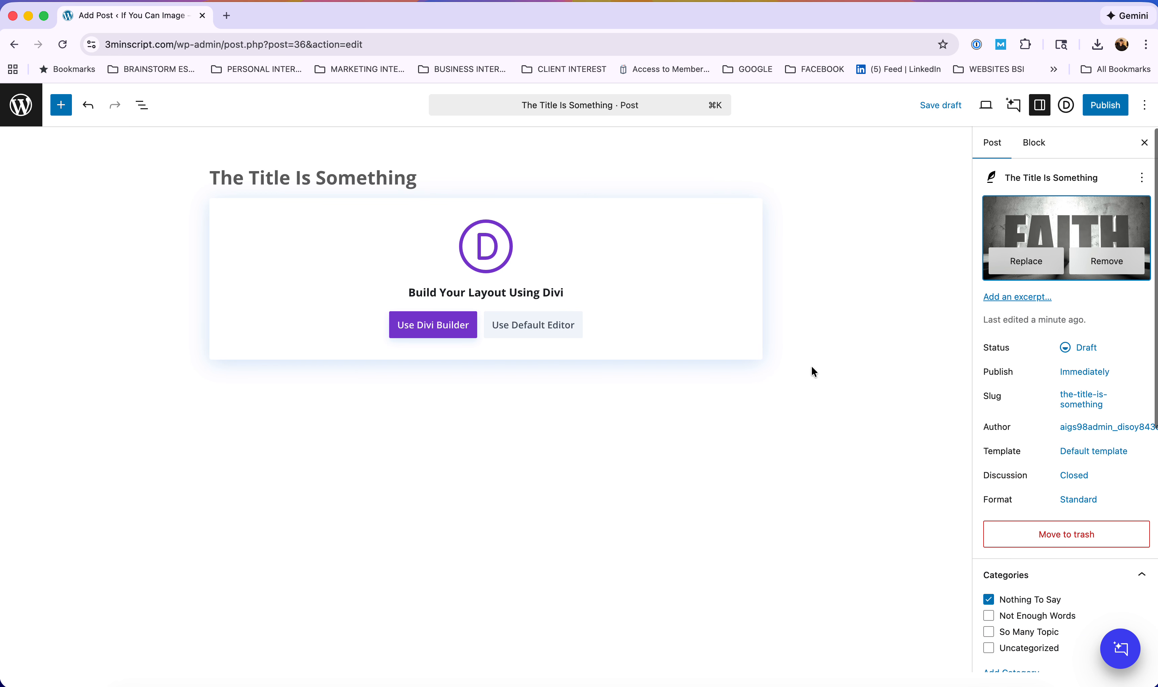
click(417, 328)
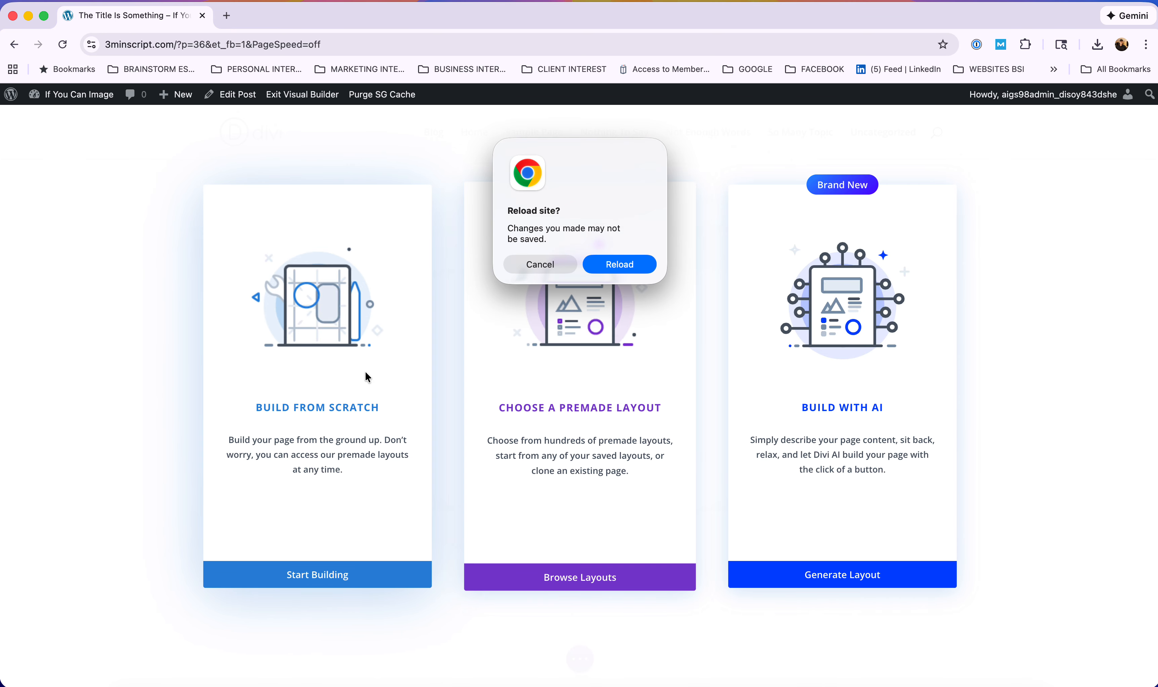
click(314, 450)
click(614, 264)
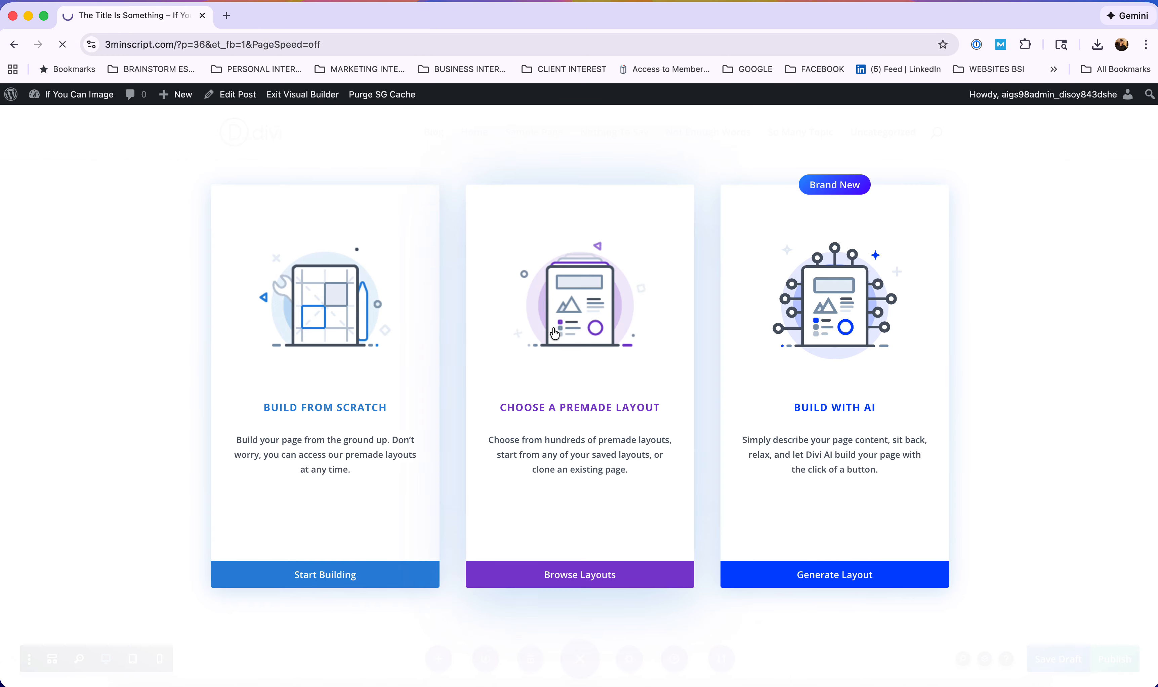
click(292, 507)
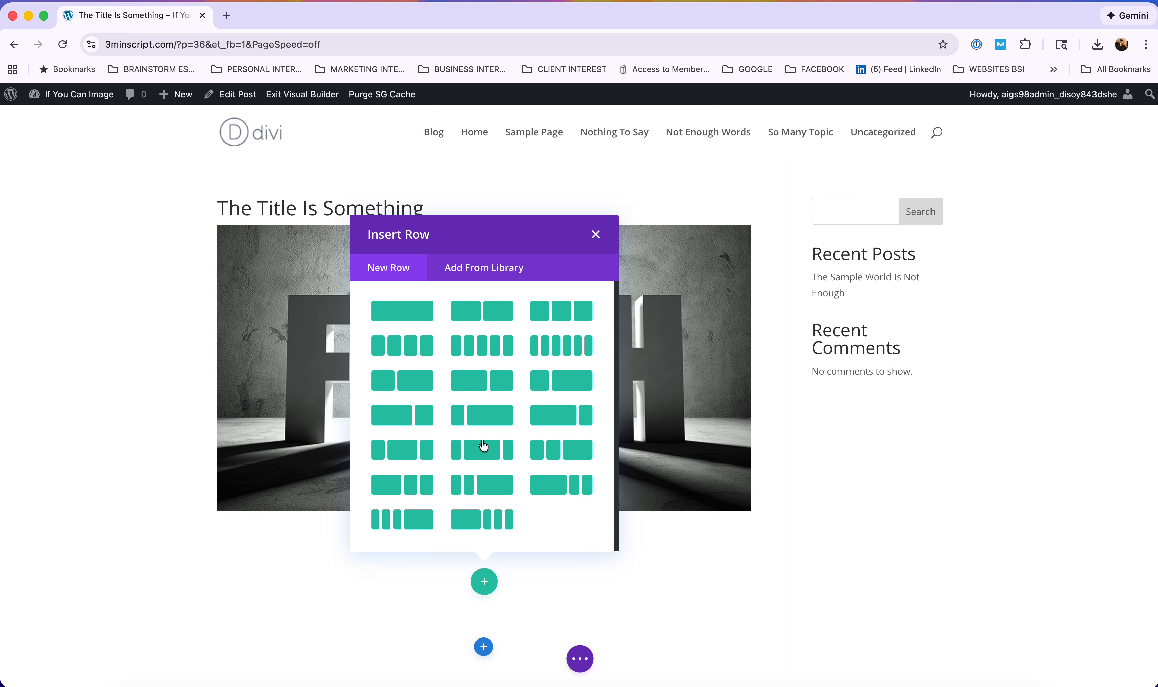
Add a single-column row containing a Text module.
click(400, 312)
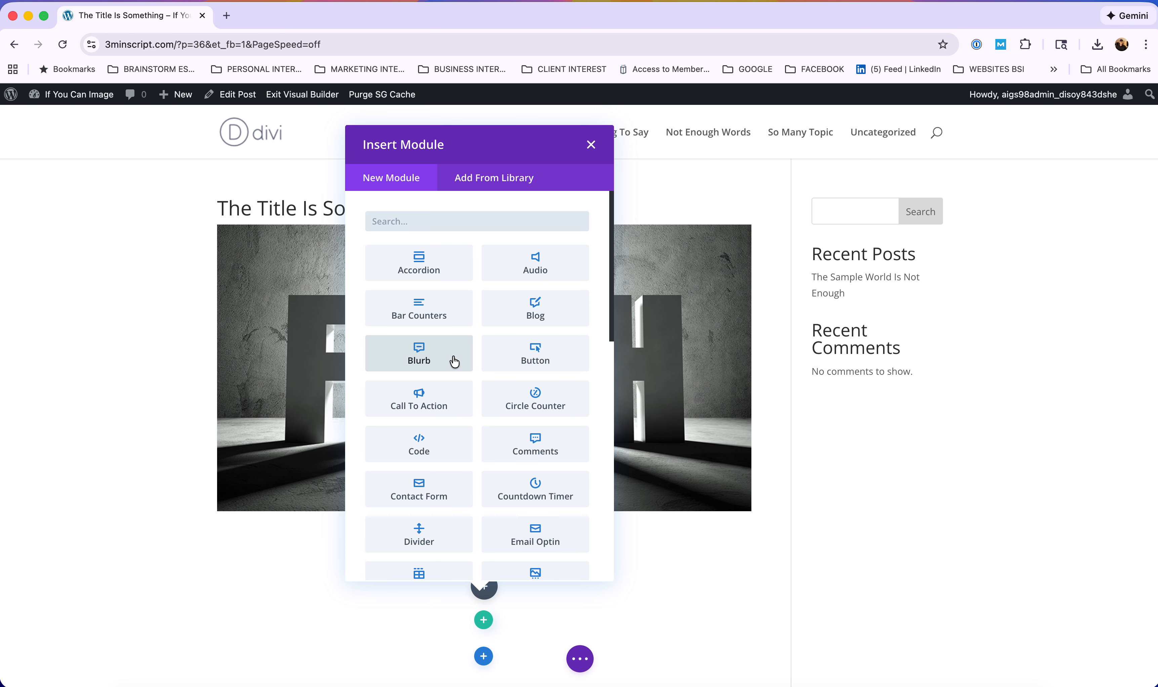
scroll(454, 362, down, 3)
scroll(454, 362, down, 3)
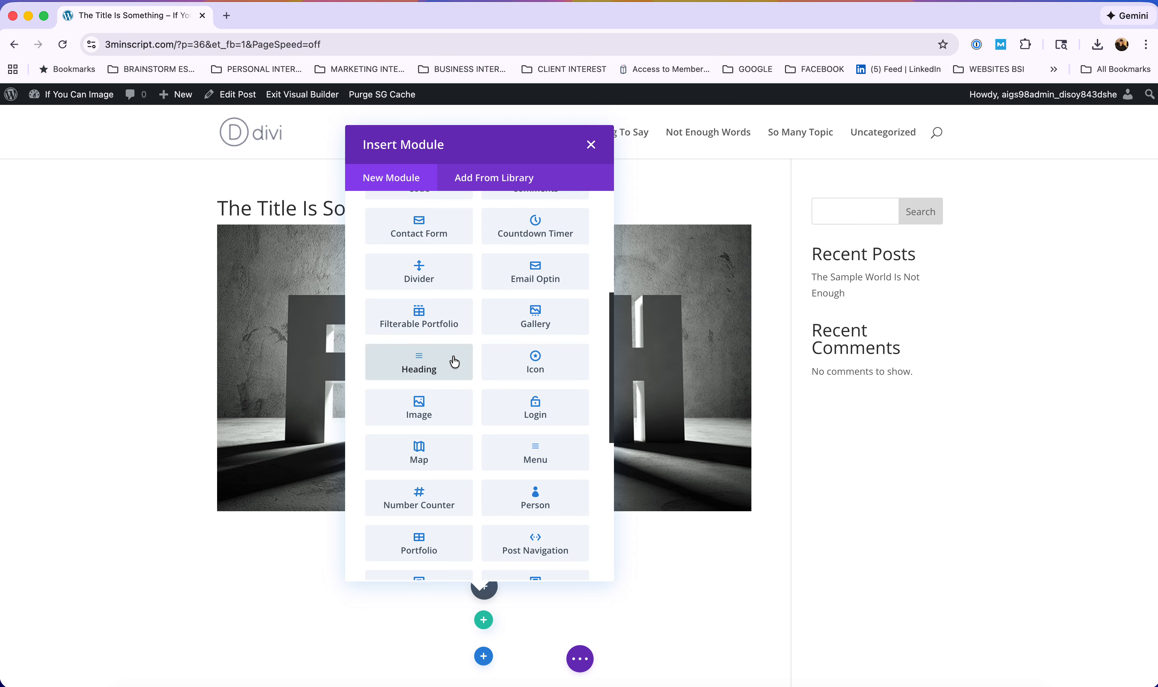
scroll(454, 362, down, 8)
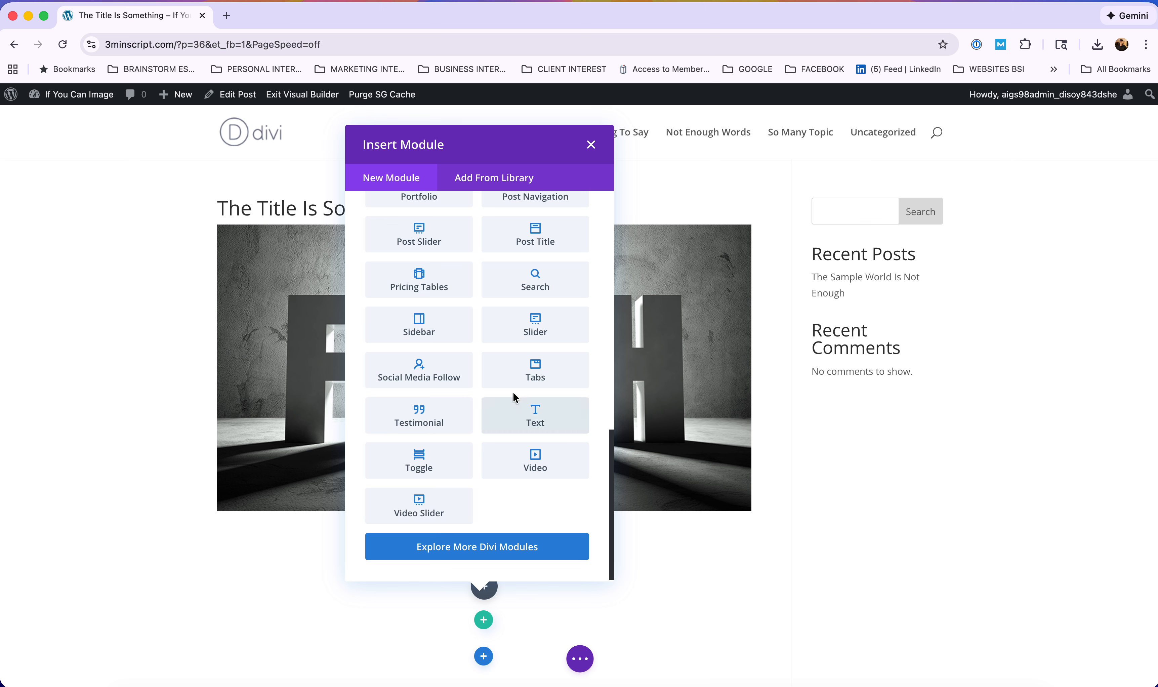
click(535, 416)
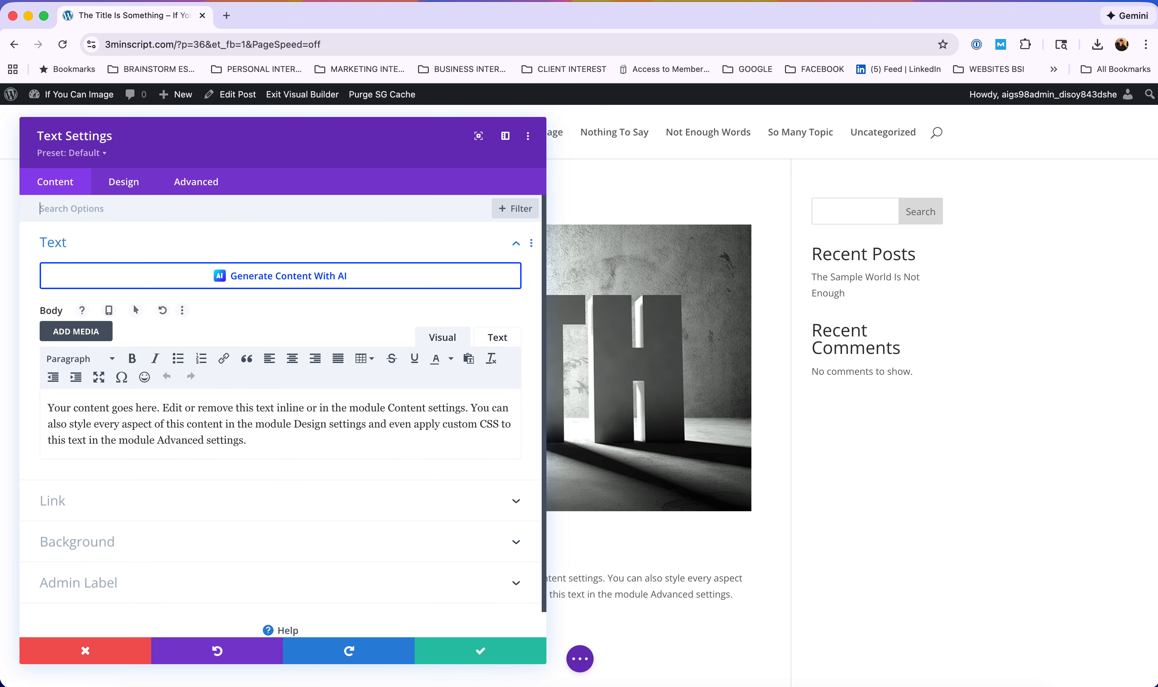
Replace the Text module's placeholder with the pasted two-paragraph test post text.
key(super+Tab)
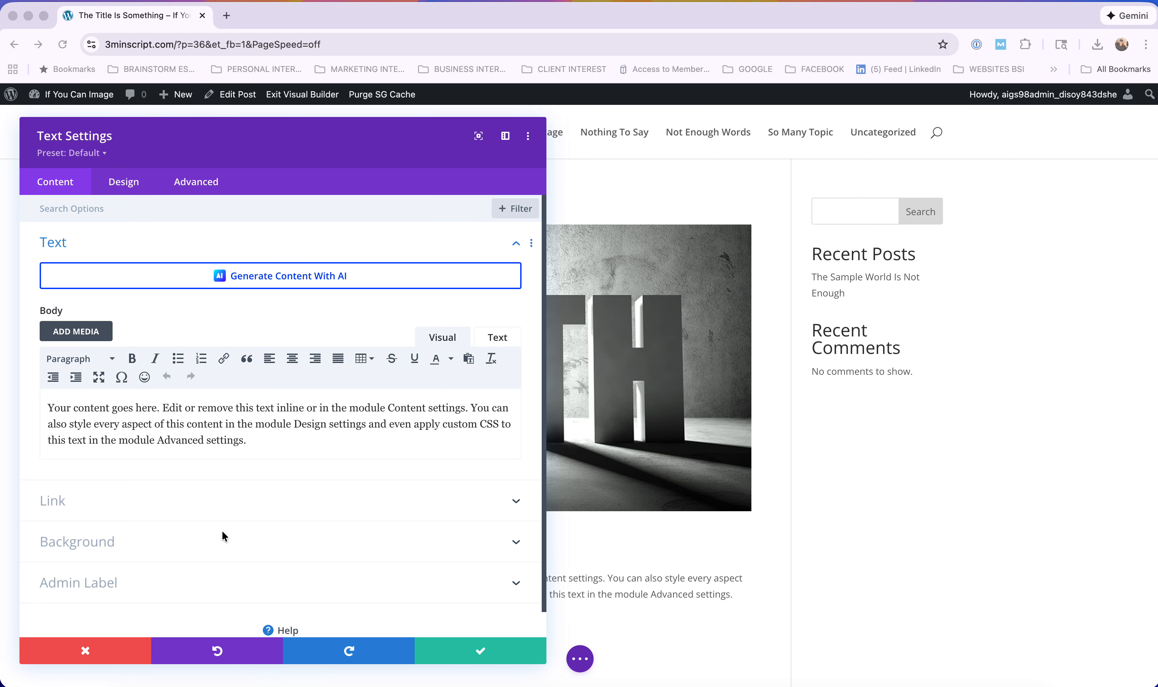
click(133, 435)
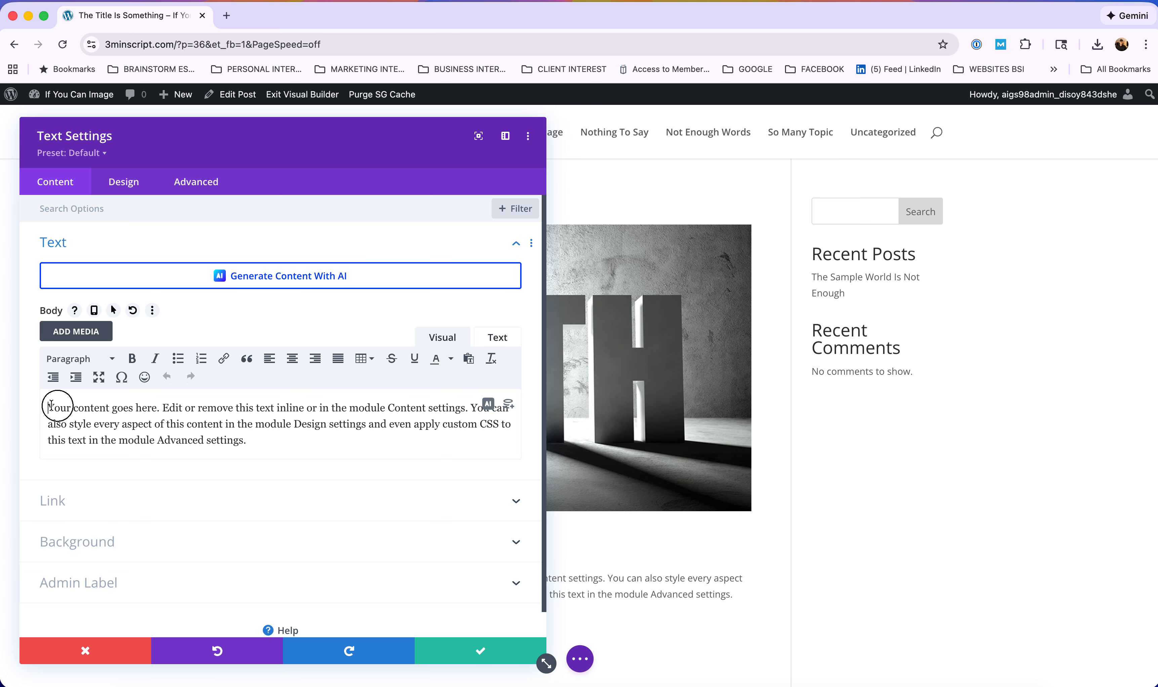
drag(46, 405, 316, 442)
key(BackSpace)
key(super+v)
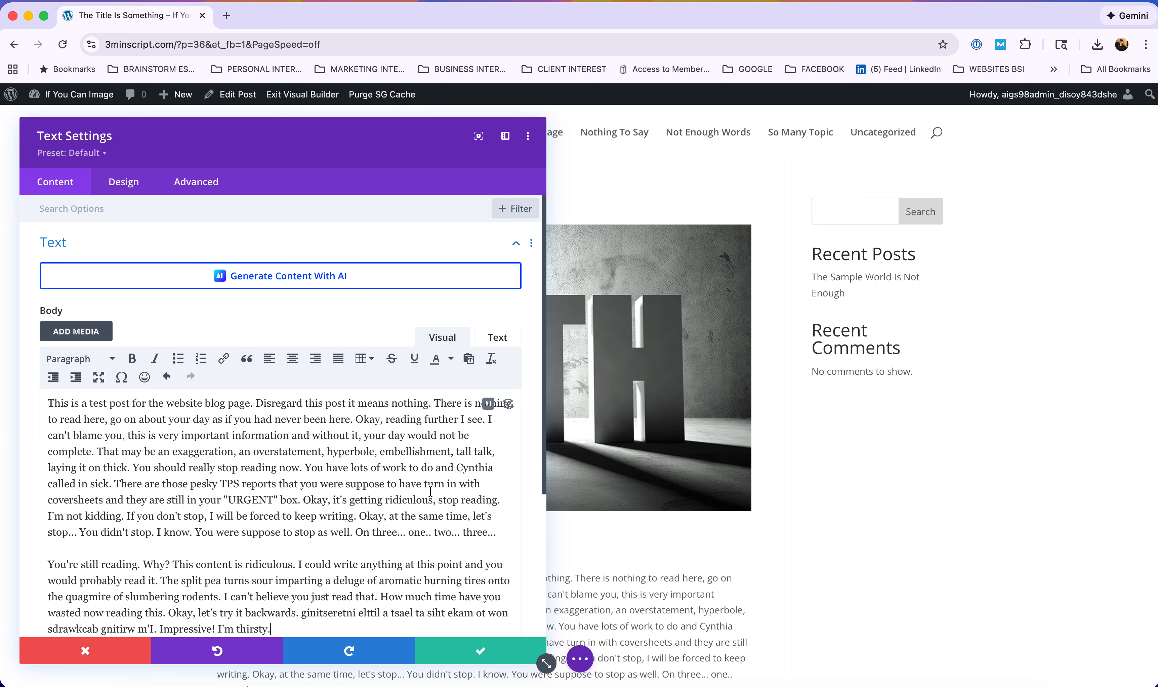
click(117, 479)
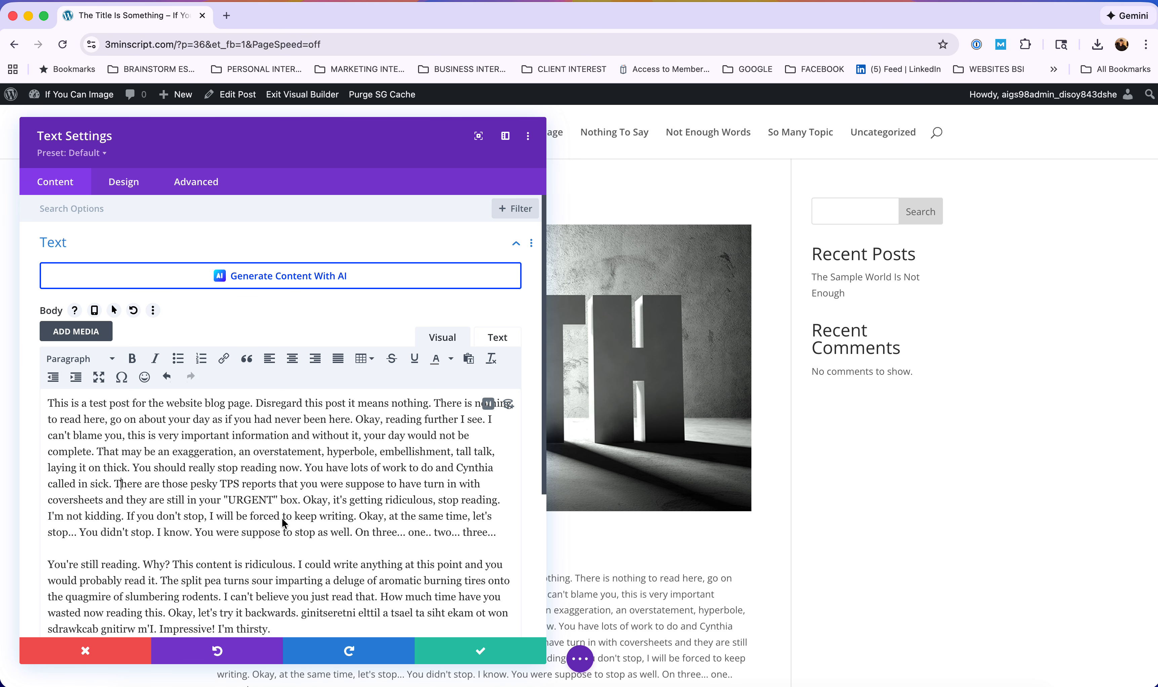
click(154, 484)
Split 'There are those pesky…' and 'Okay, let's try it backwards' into their own paragraphs.
click(115, 484)
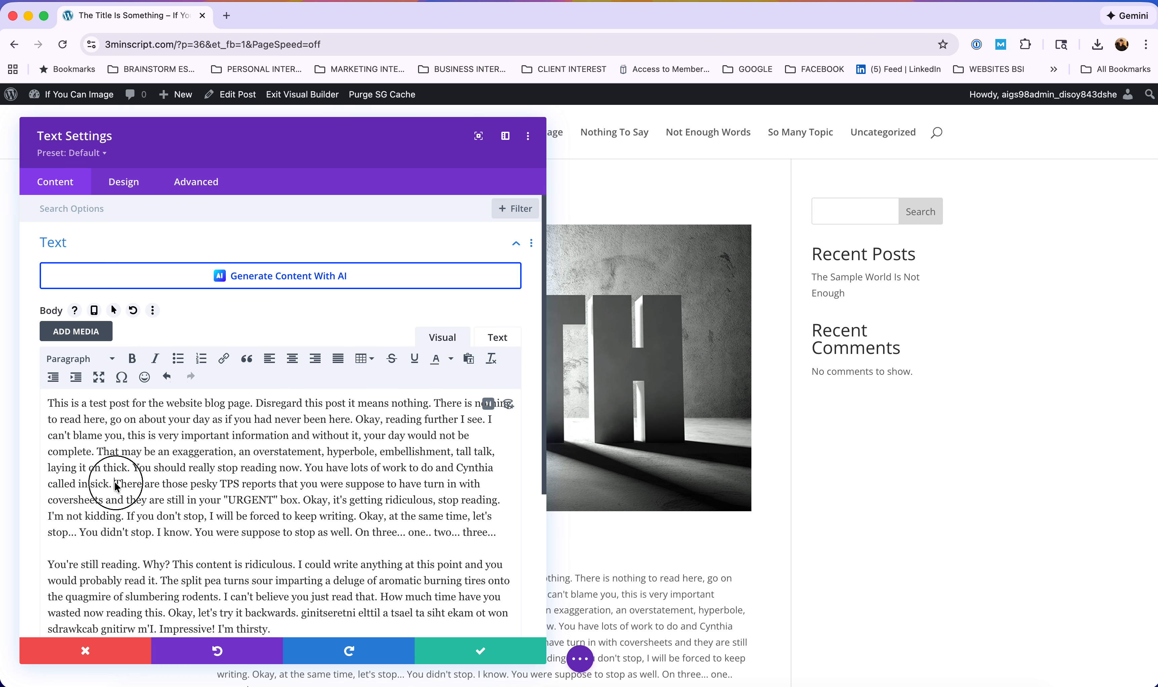
key(Return)
scroll(282, 423, down, 5)
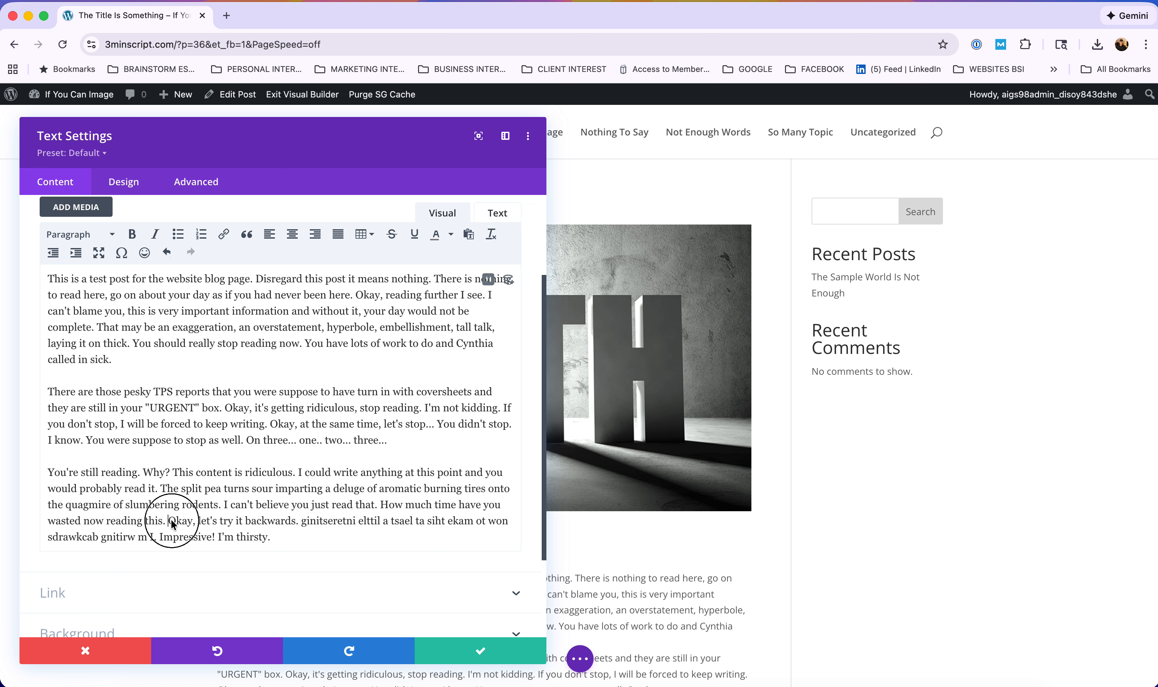
key(Return)
scroll(235, 438, up, 3)
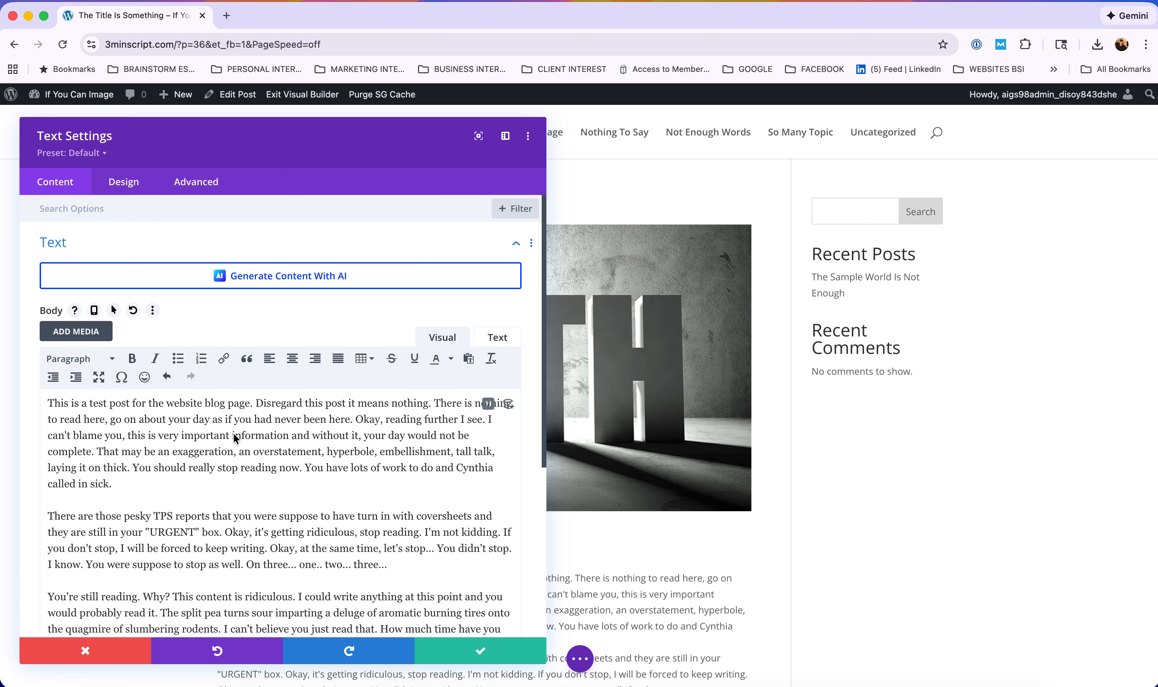
Separate 'Okay, reading further…' and 'You should really stop reading now…', making the latter a blockquote.
click(357, 424)
key(Return)
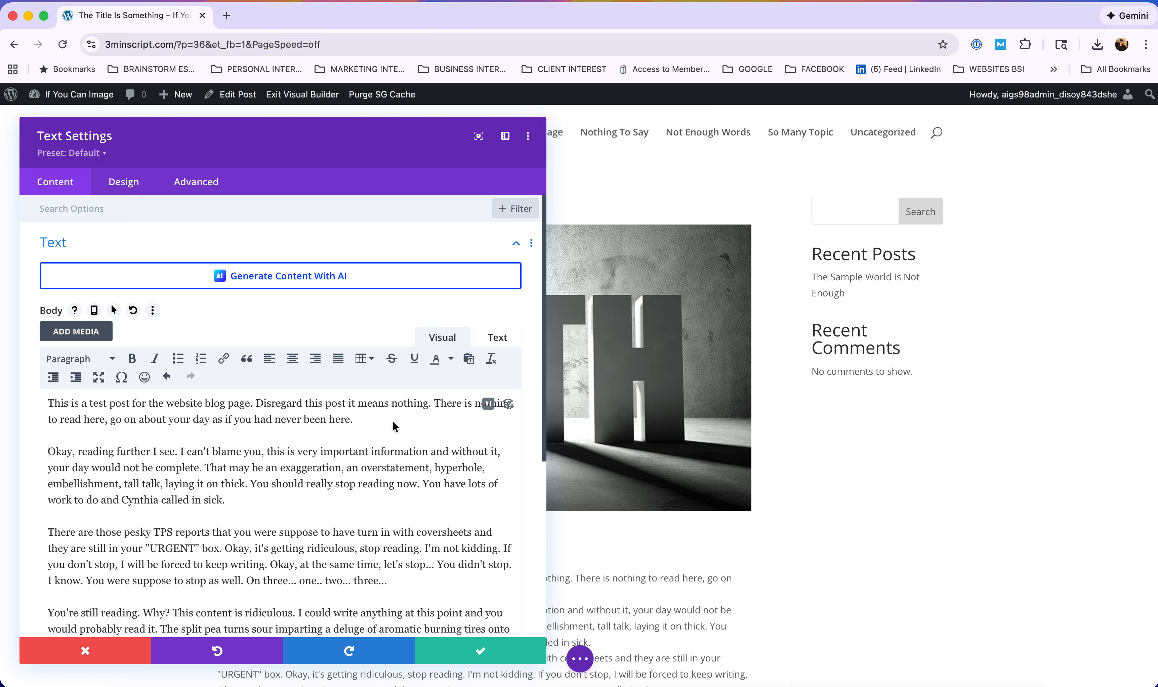
click(251, 484)
key(Return)
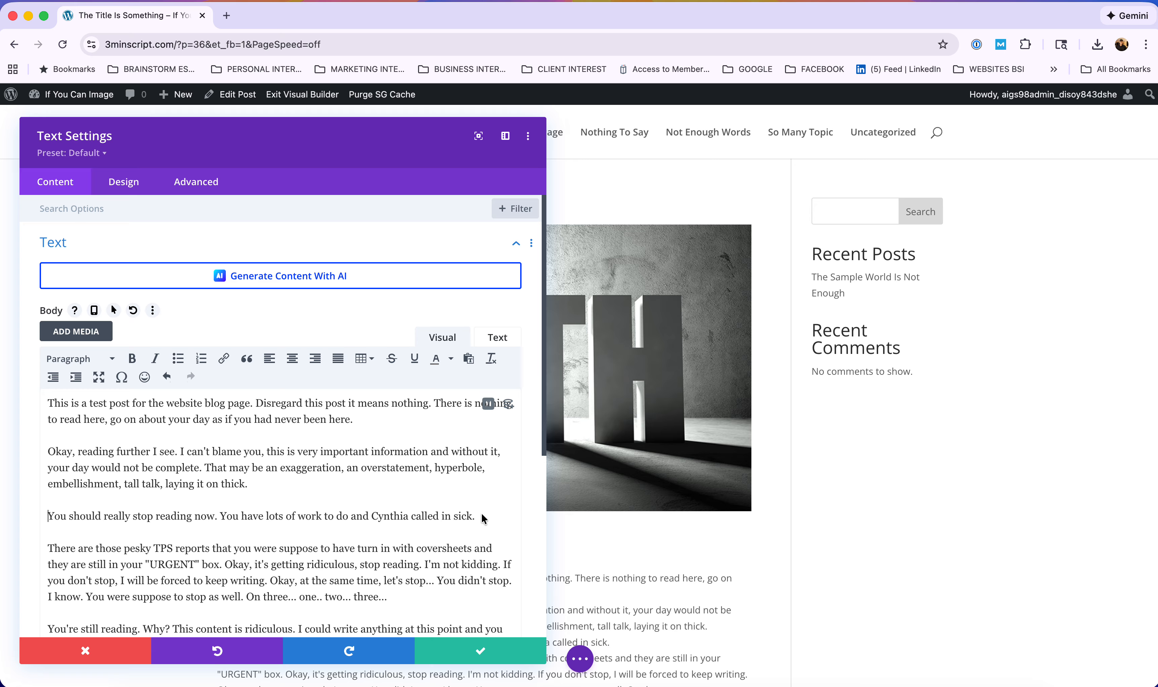
drag(476, 517, 48, 521)
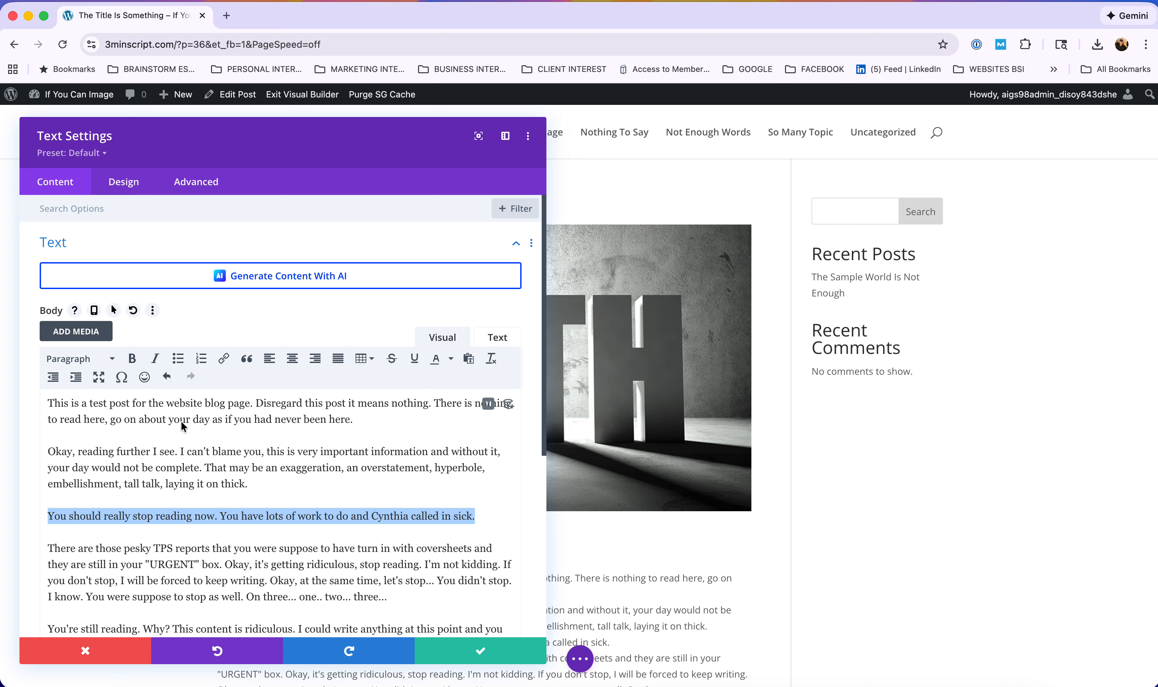
click(246, 359)
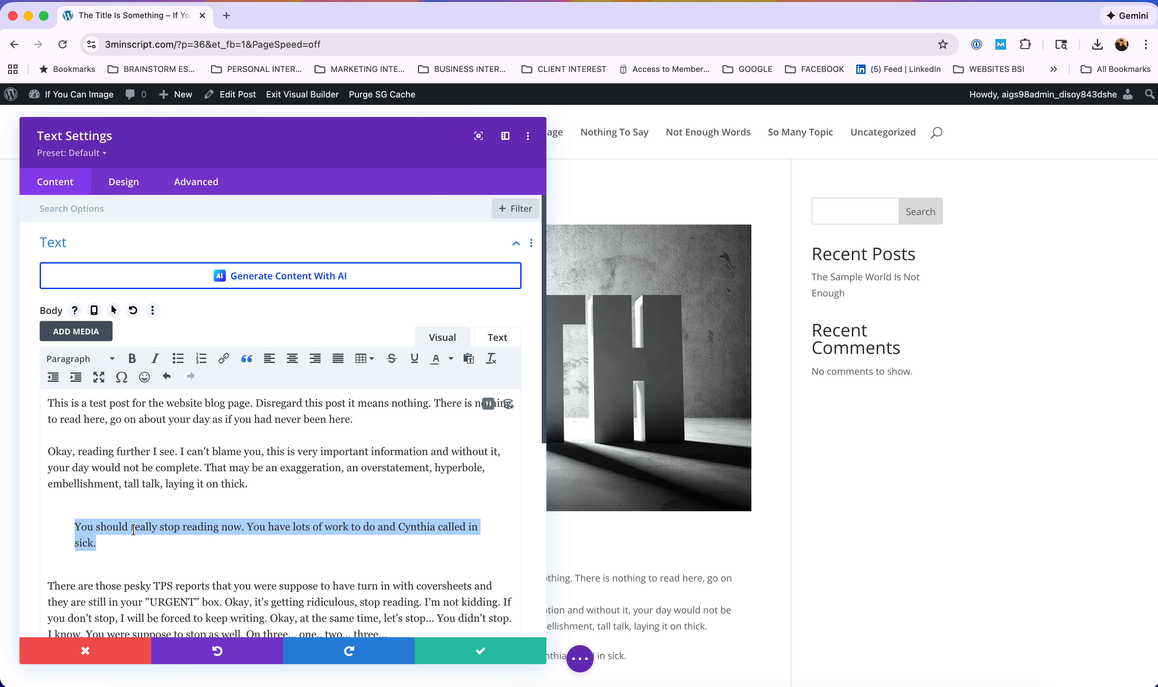
Make the 'You should really stop reading now…' blockquote italic and Heading 4, then save the module.
click(156, 360)
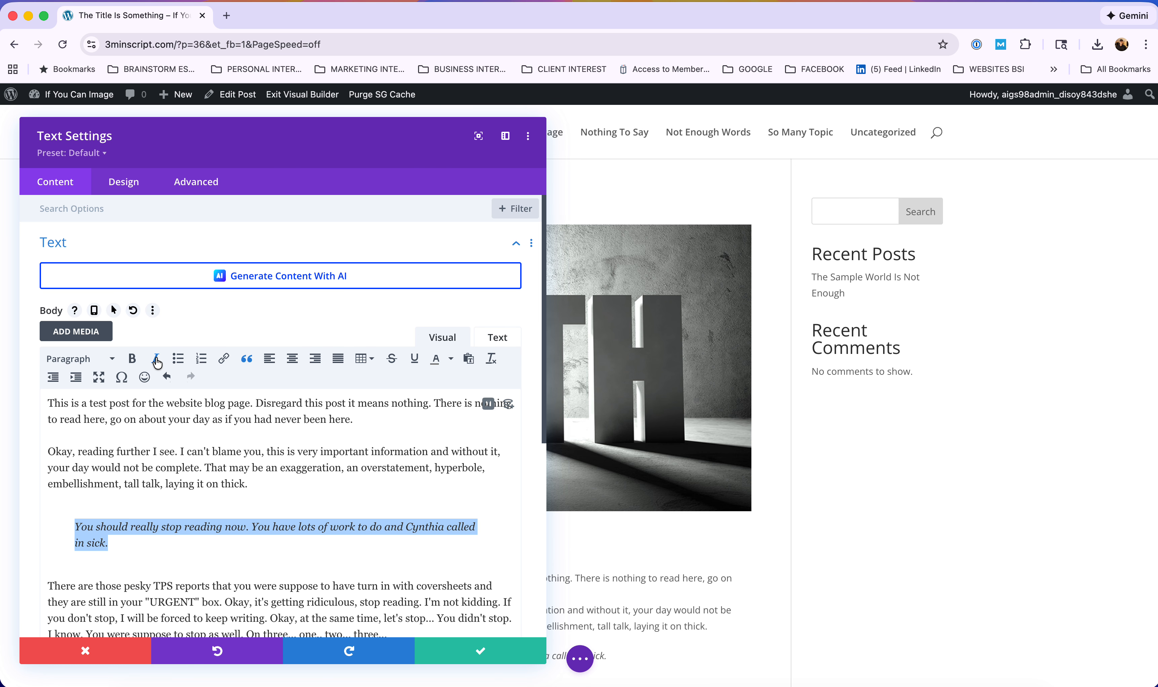
click(68, 359)
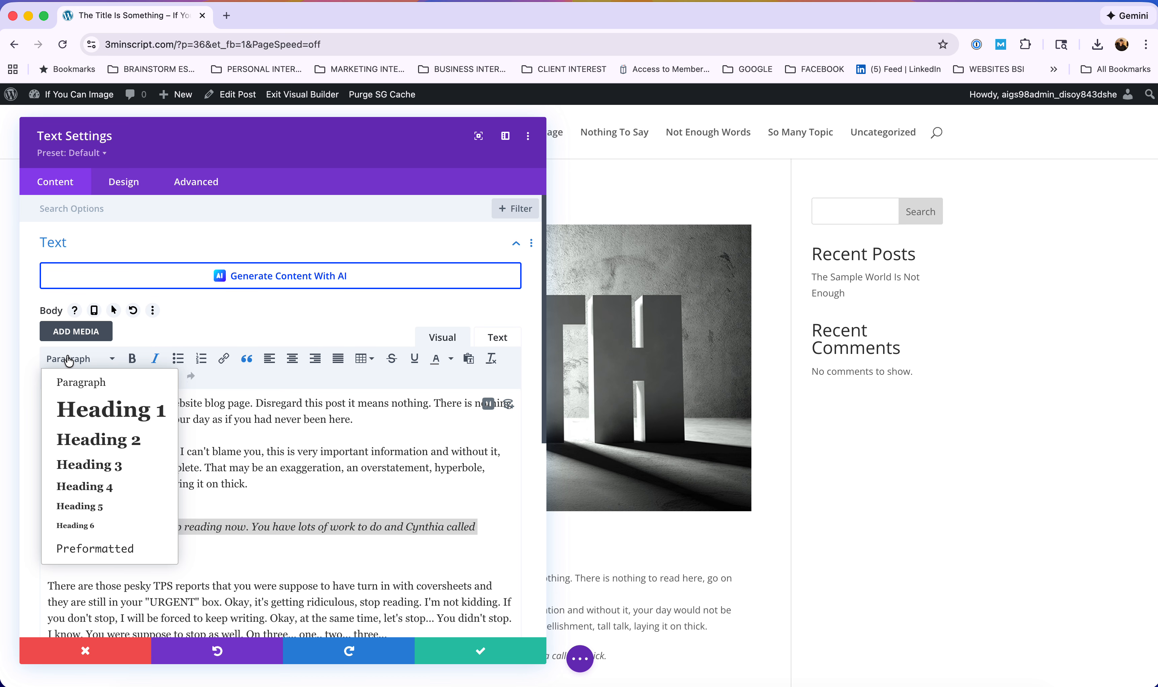
click(89, 488)
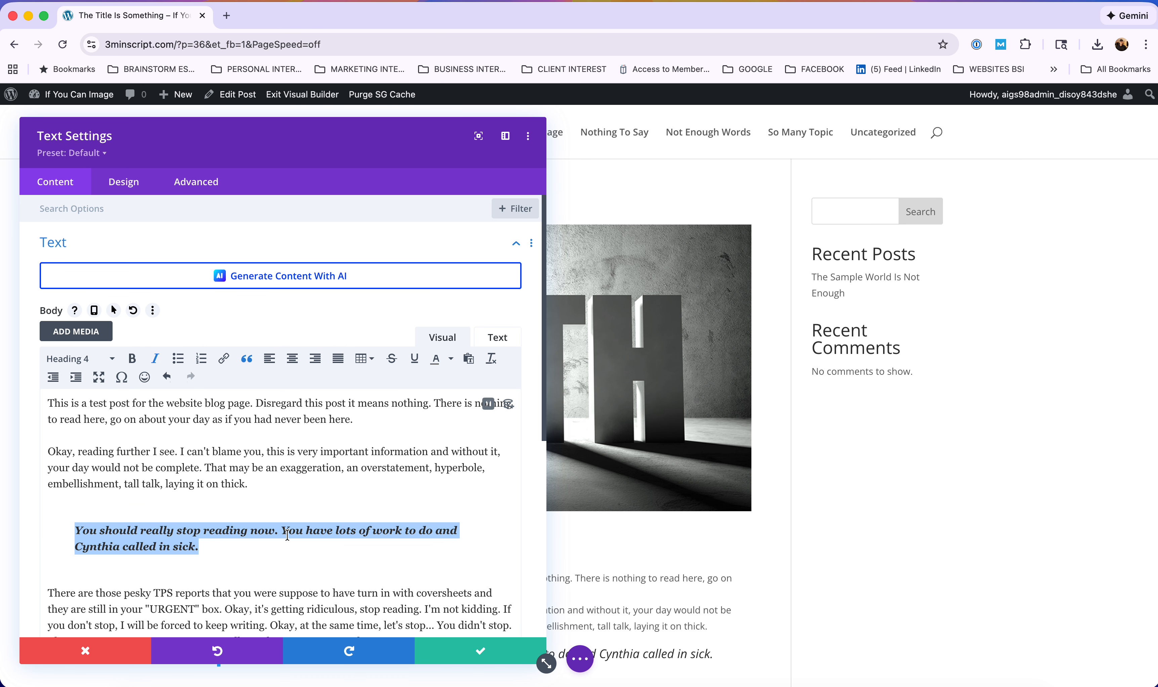
scroll(288, 534, down, 5)
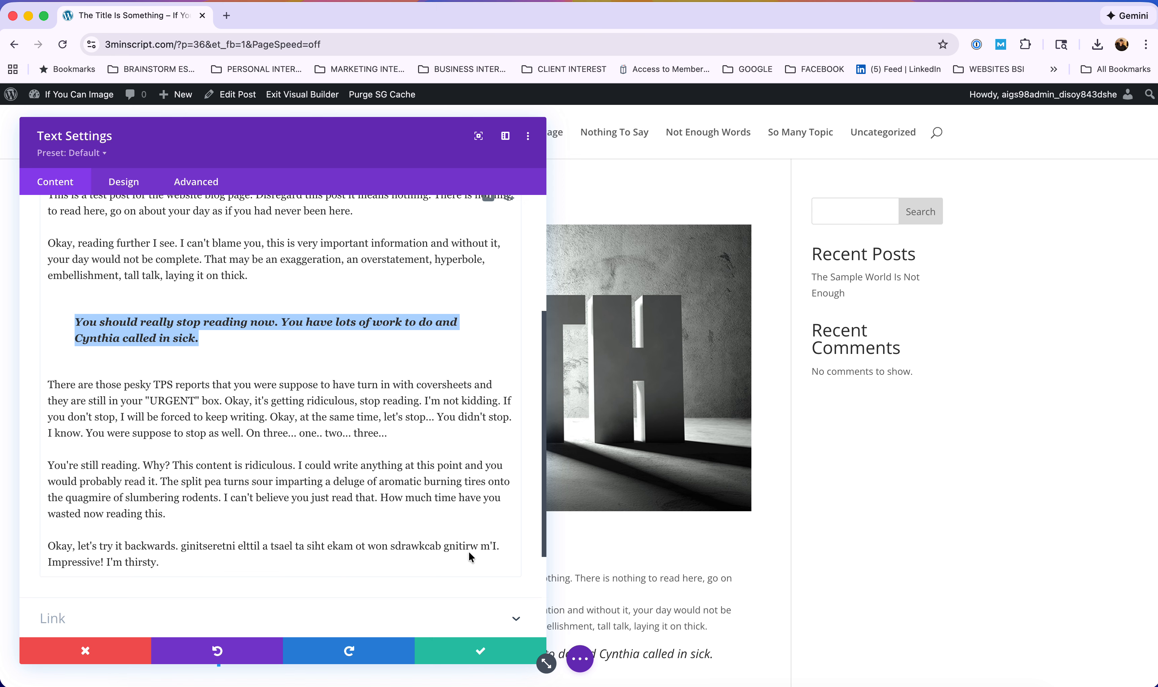
click(472, 653)
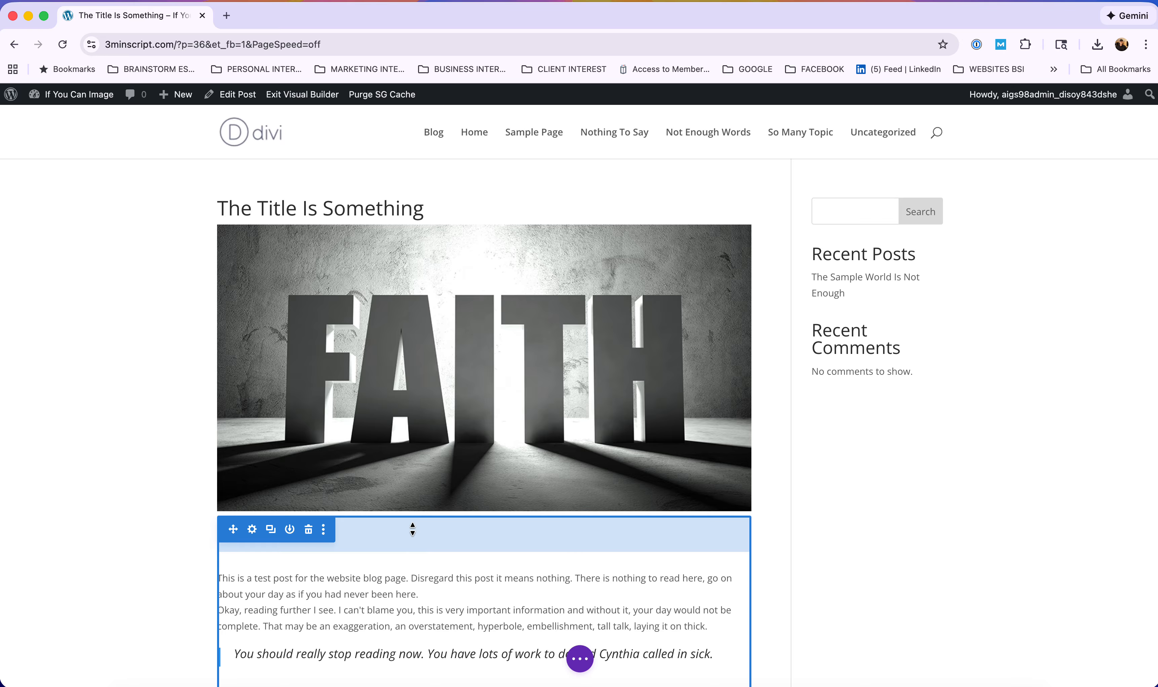
Reduce the text module's top padding so the body sits closer to the FAITH image, then resave it.
drag(417, 537, 423, 502)
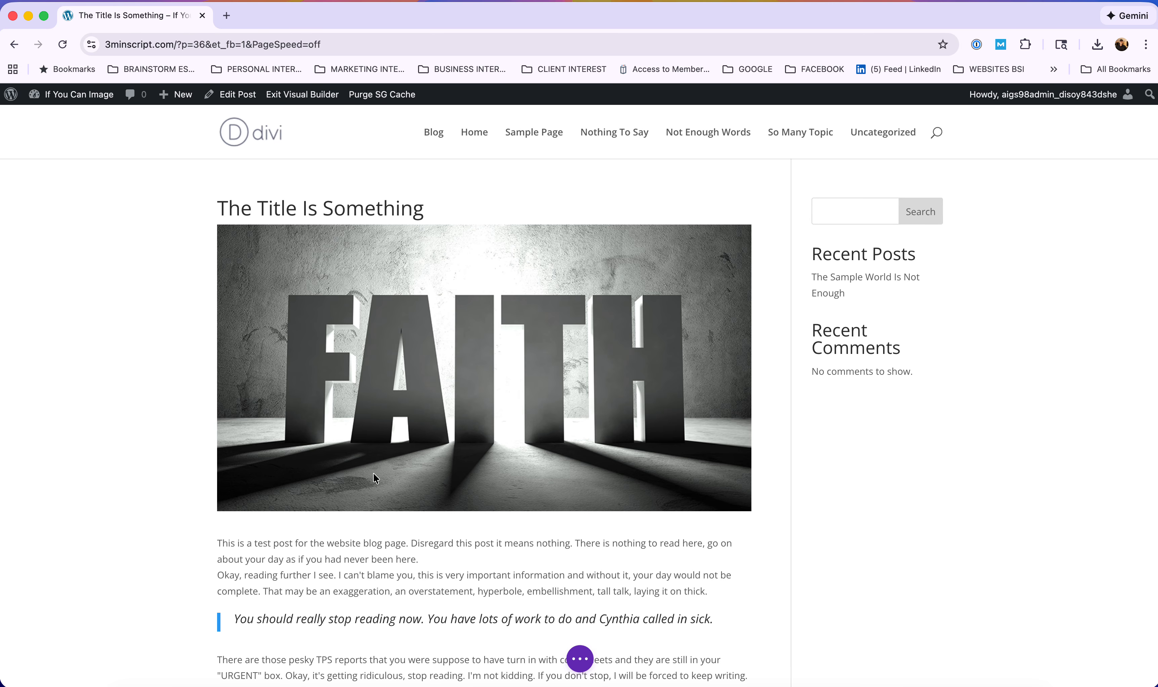
scroll(399, 531, down, 7)
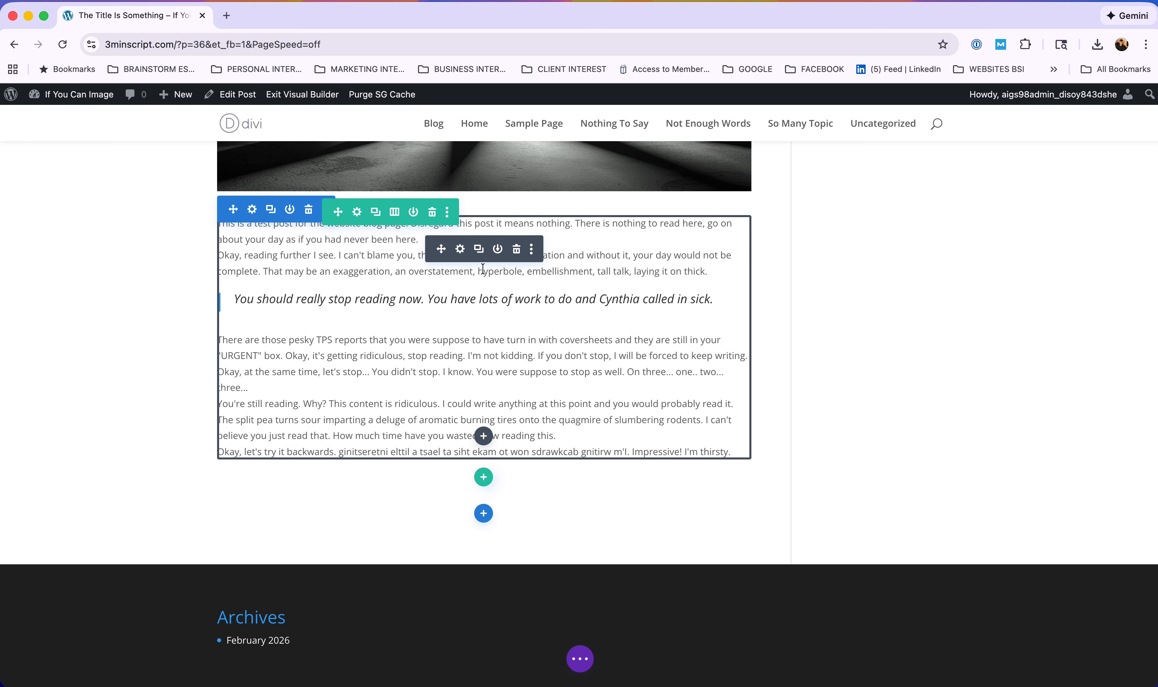
click(460, 250)
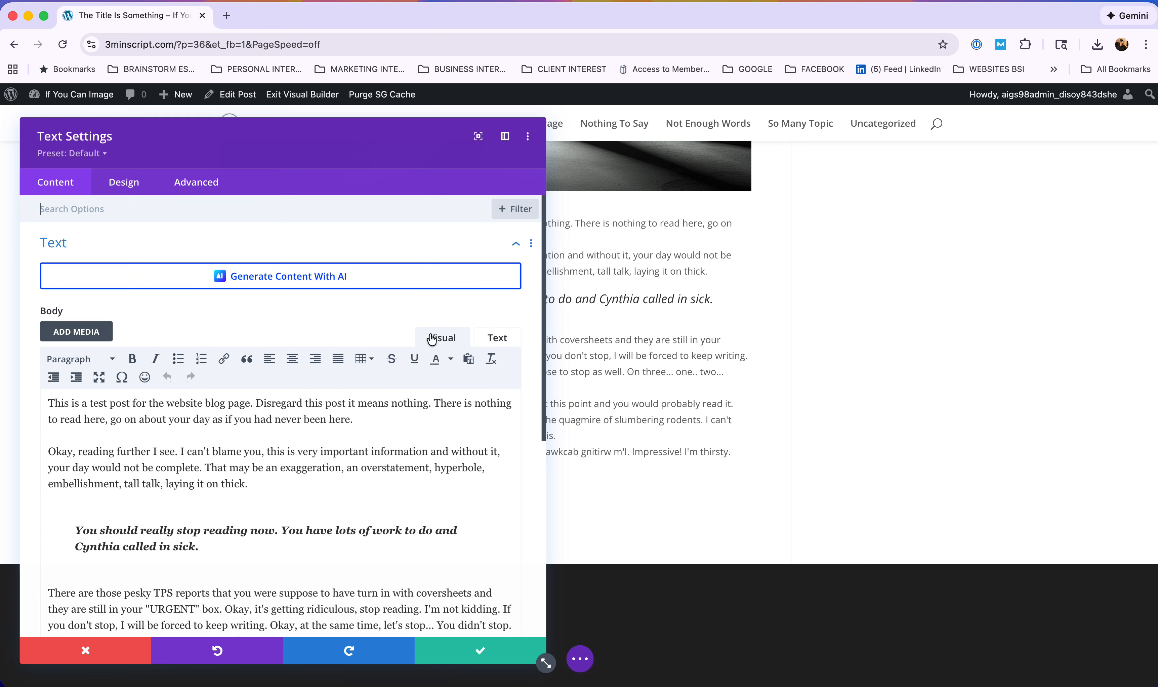
scroll(364, 462, down, 10)
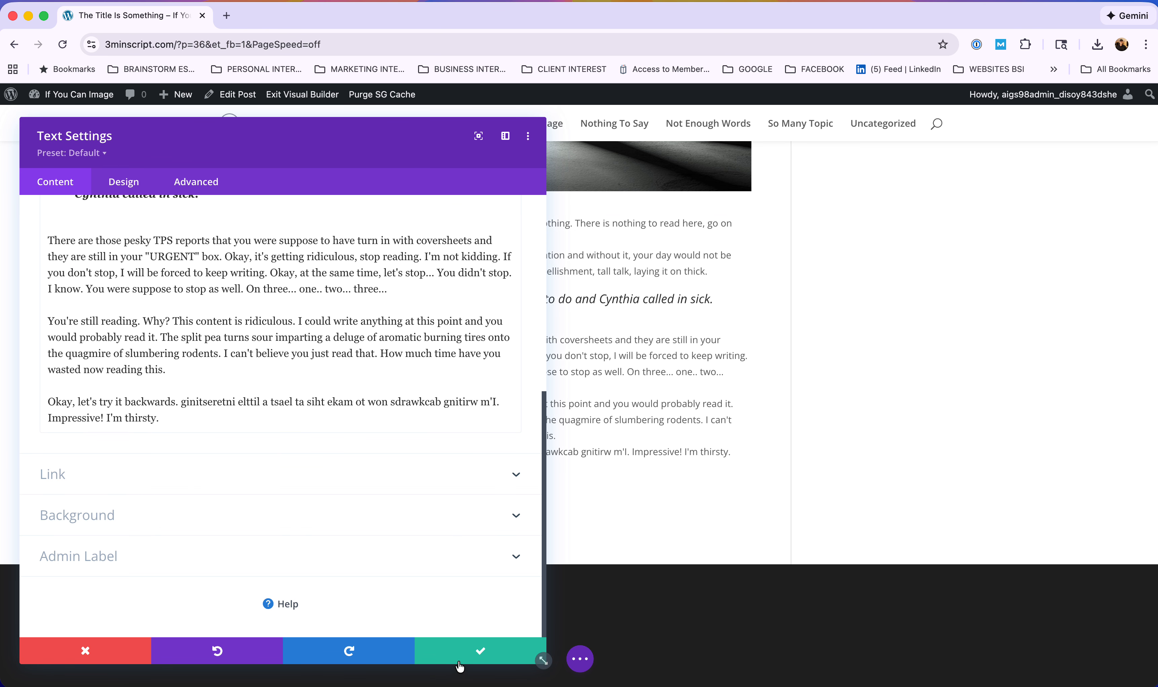
click(460, 658)
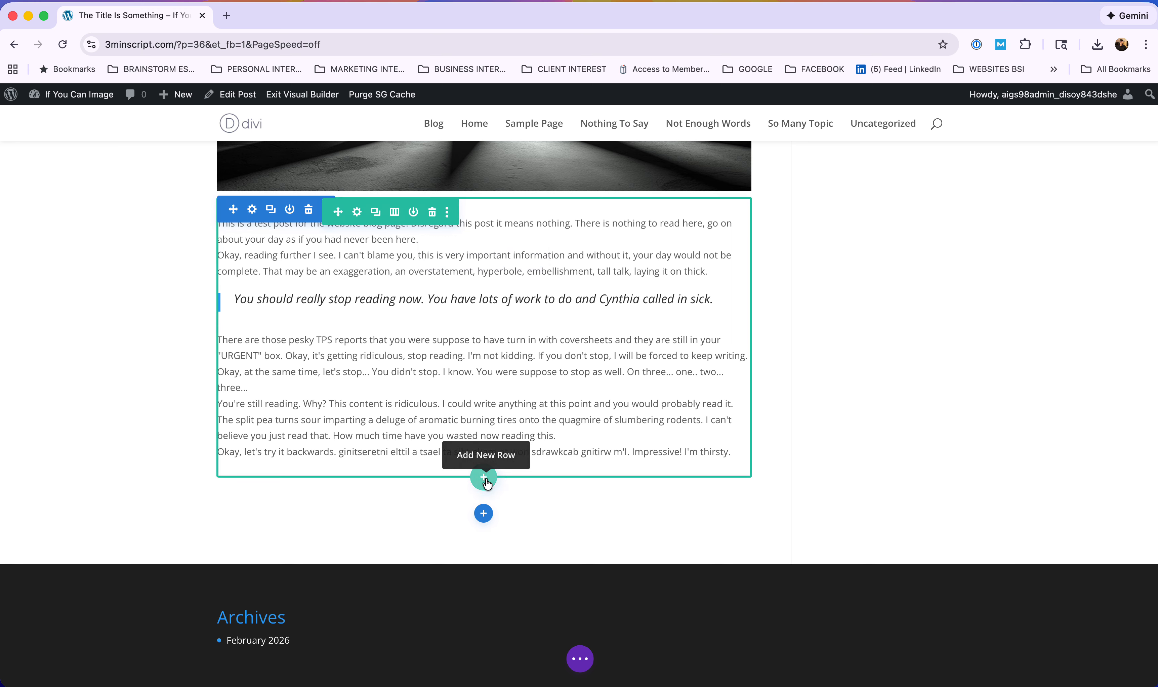
Insert a single-column row below the body text and leave it empty without adding any module.
click(484, 478)
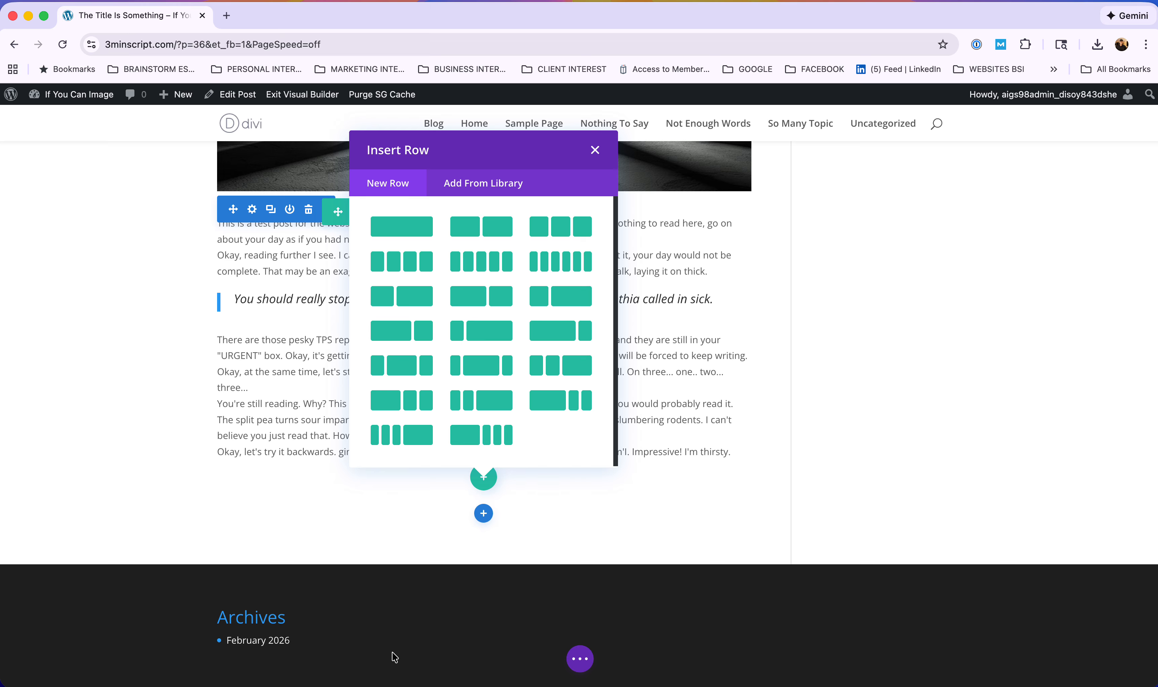
click(401, 230)
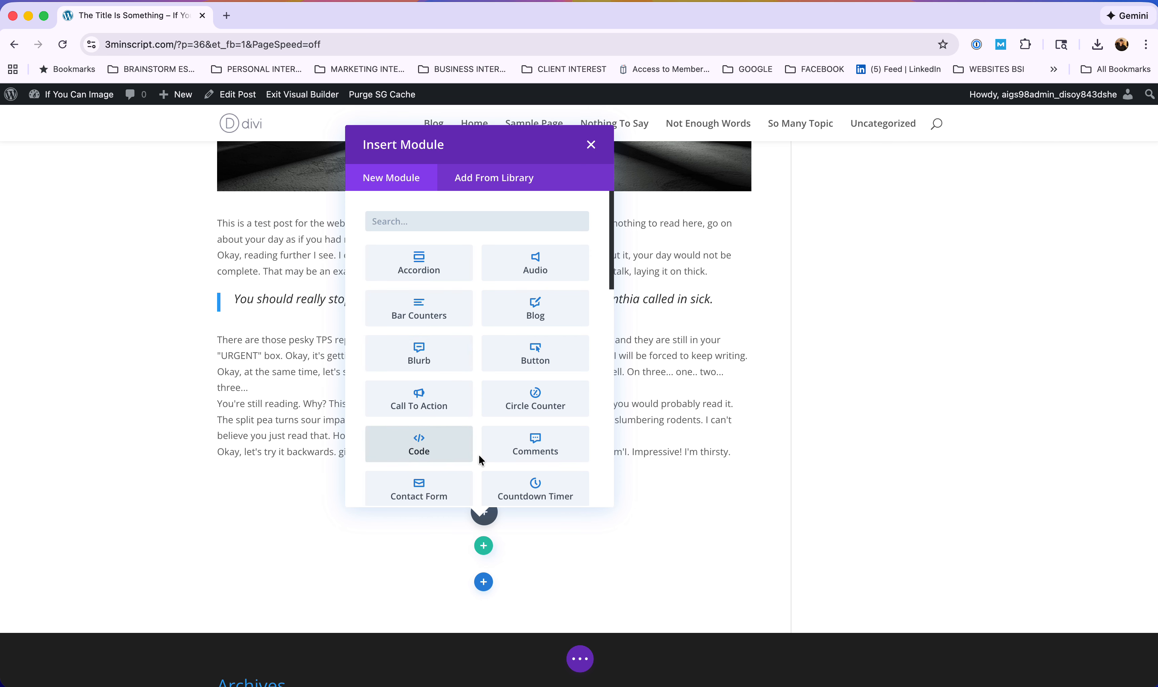
scroll(526, 440, down, 6)
scroll(516, 435, down, 6)
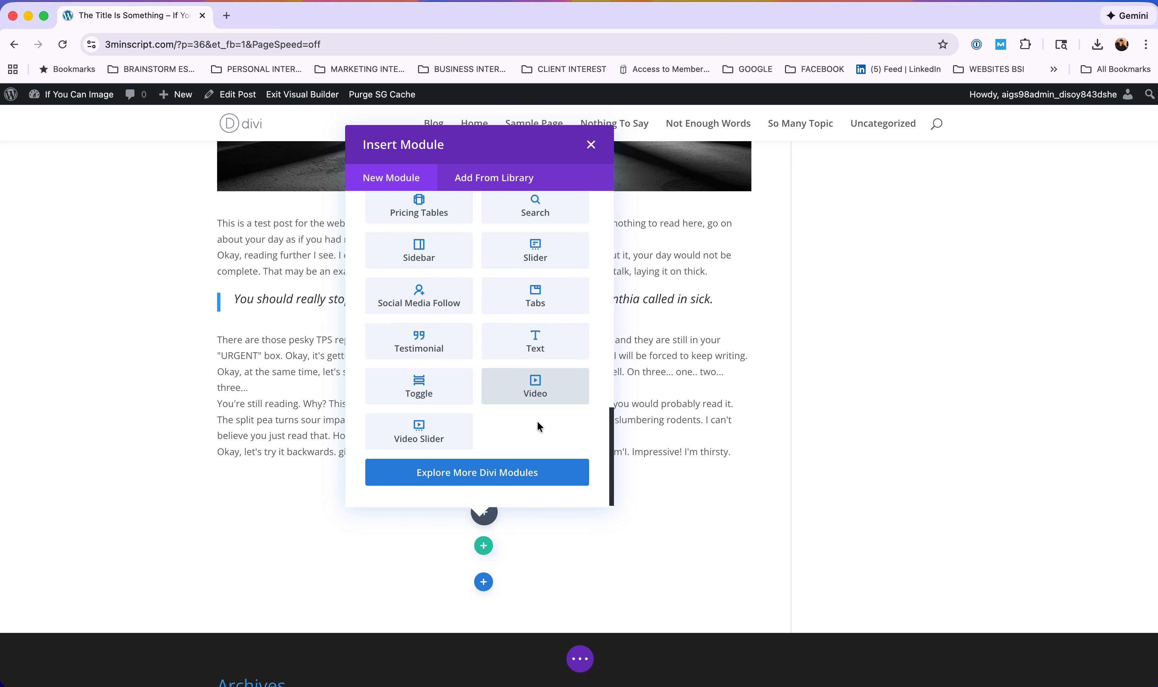
scroll(538, 423, up, 10)
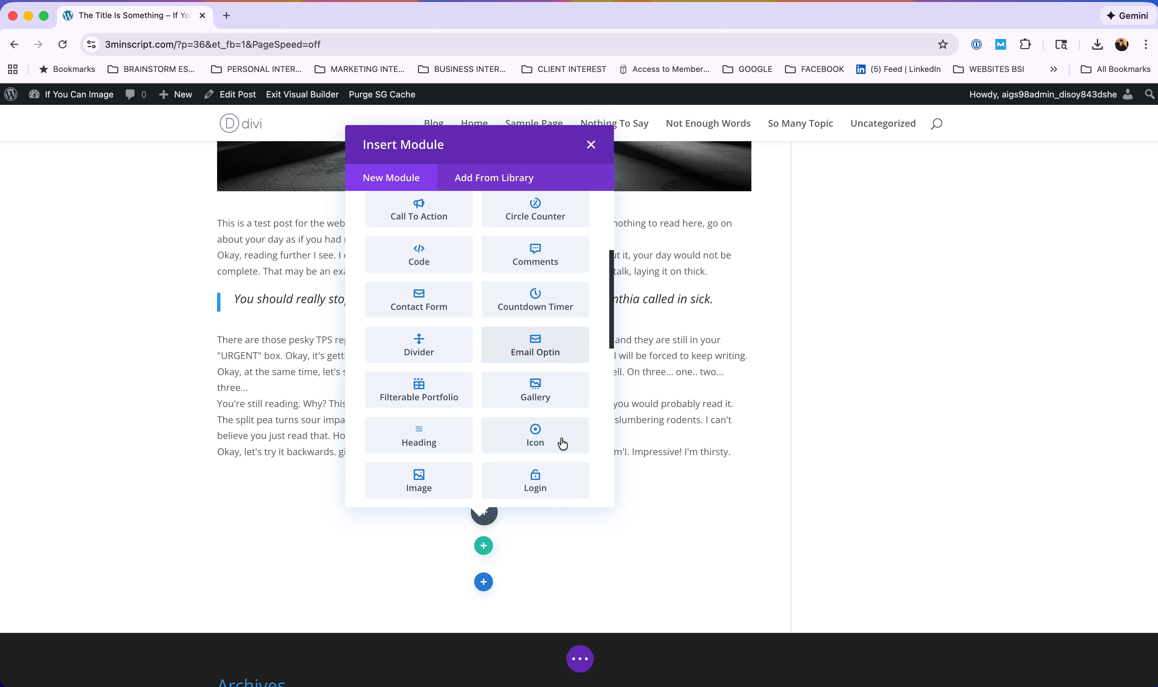
scroll(542, 439, down, 10)
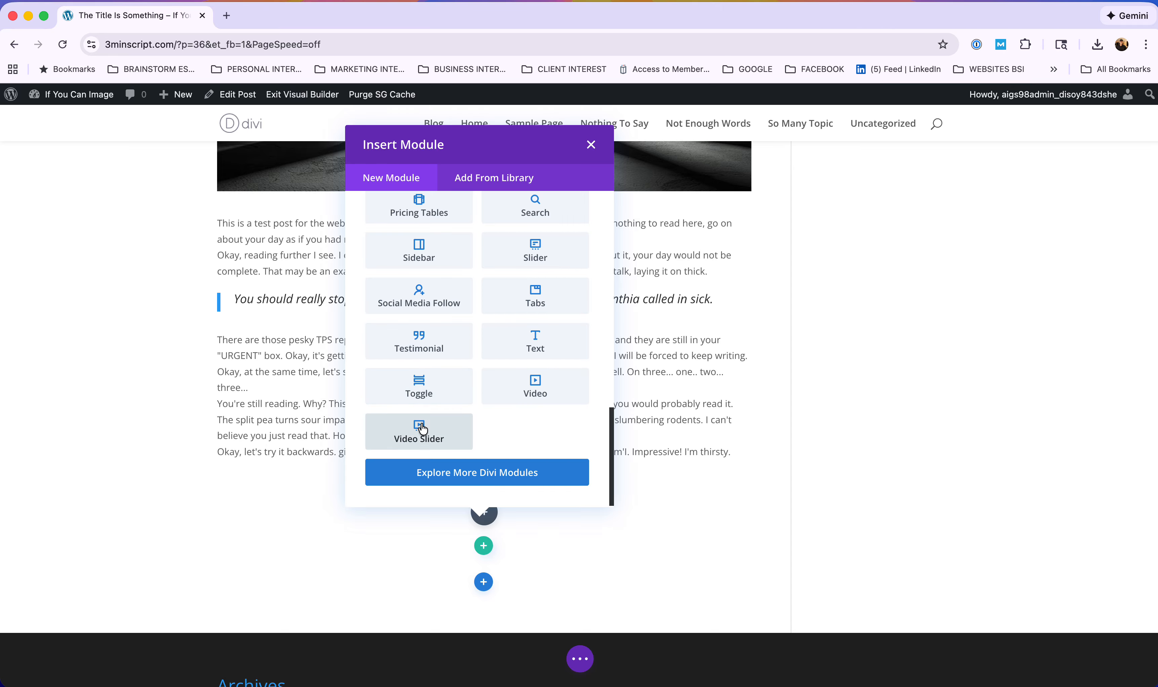
scroll(421, 430, up, 5)
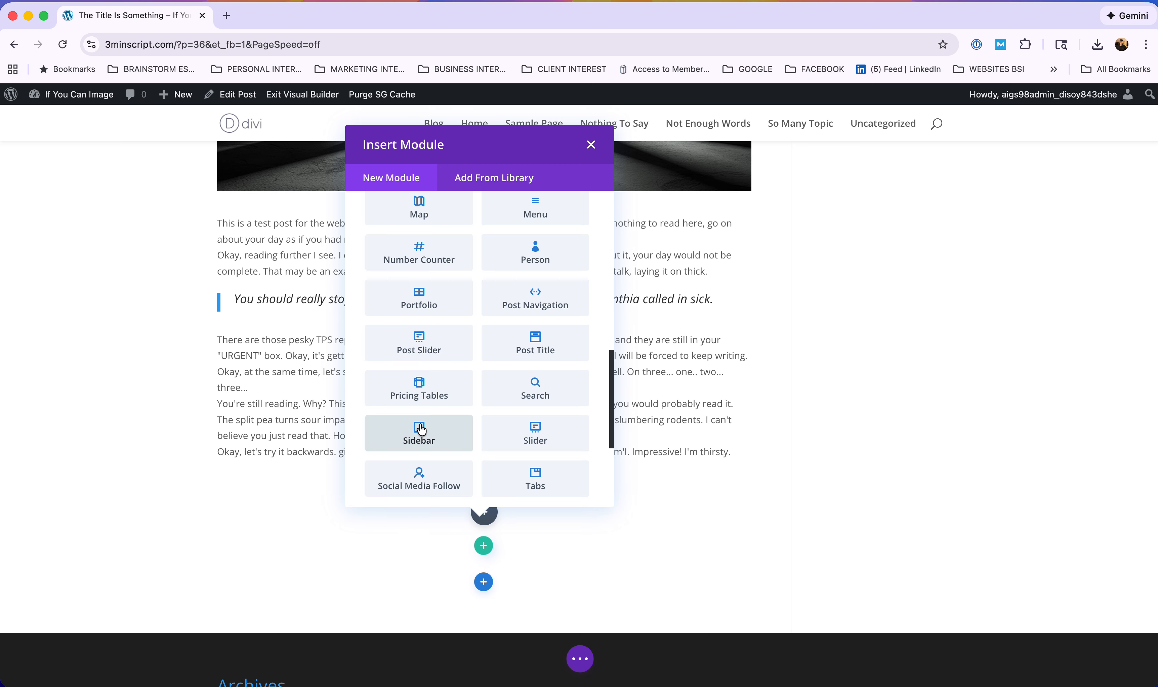
scroll(461, 430, down, 5)
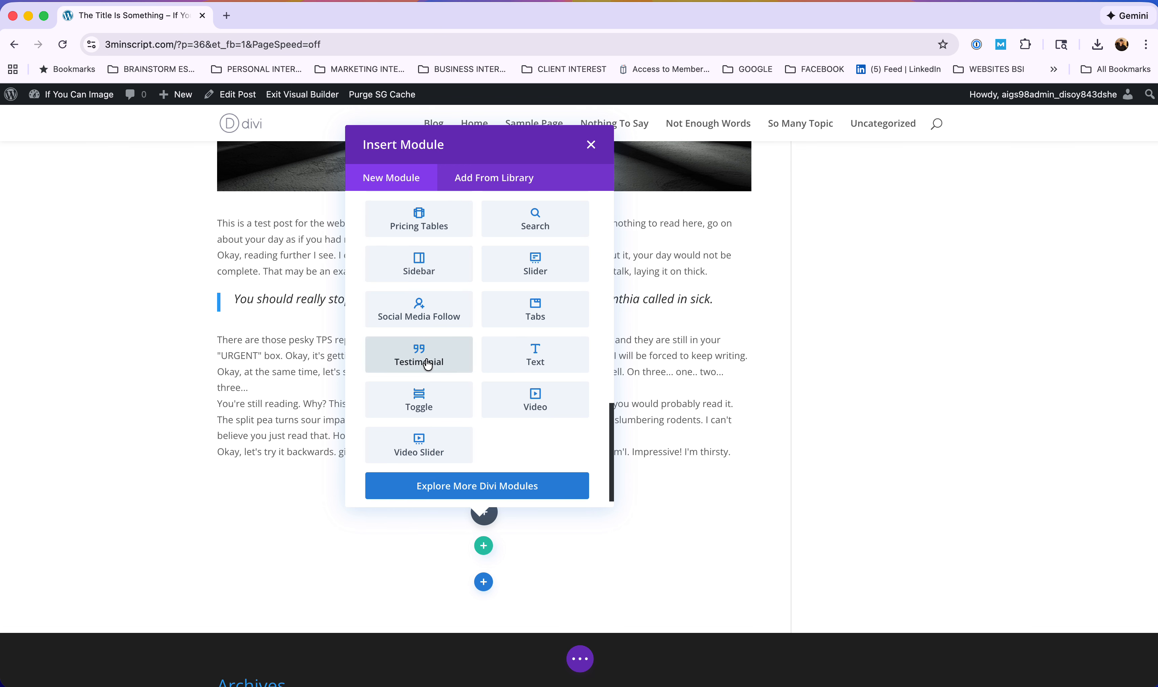
scroll(457, 305, up, 15)
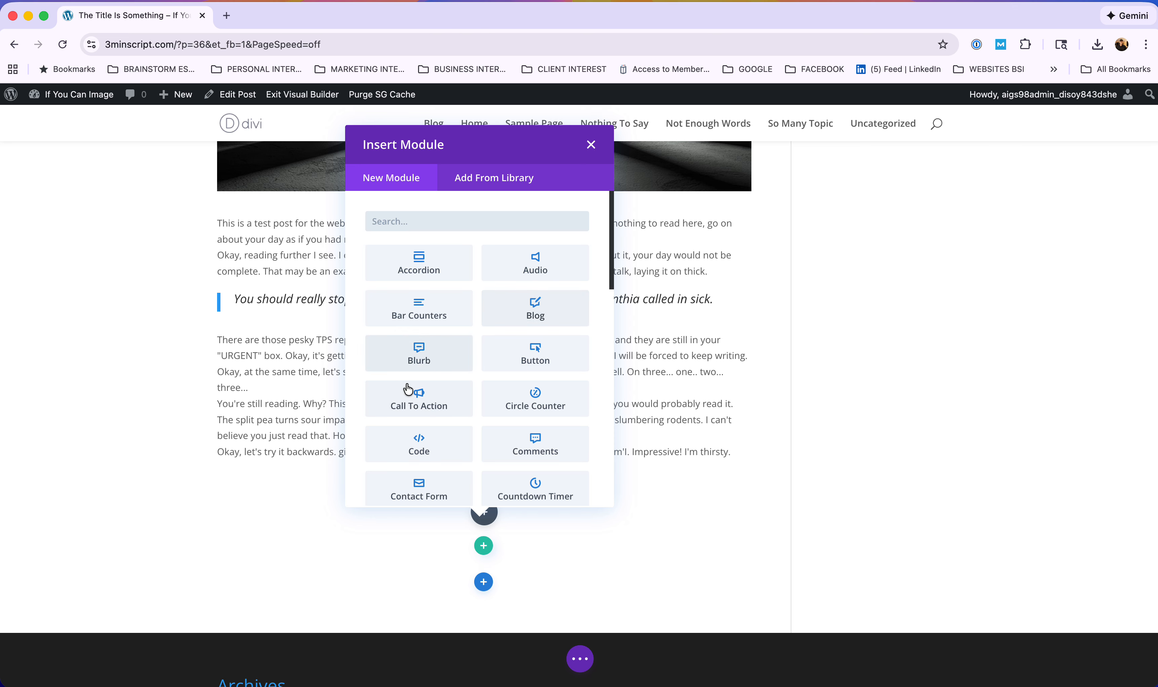
scroll(447, 450, down, 6)
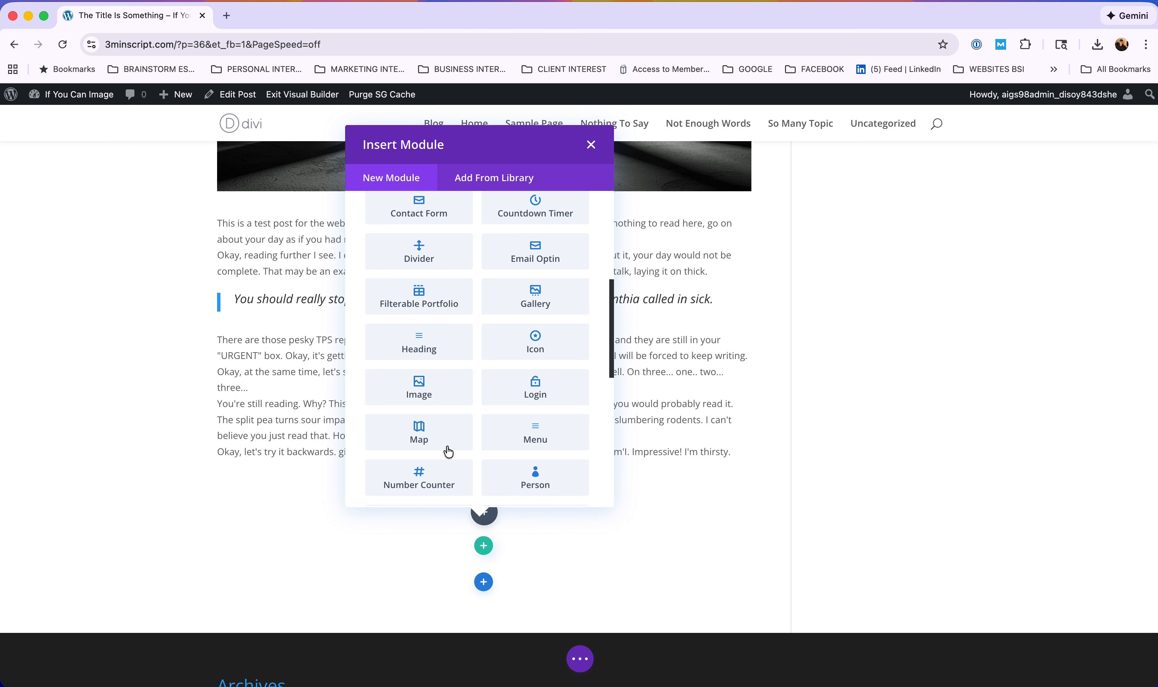
scroll(448, 451, down, 9)
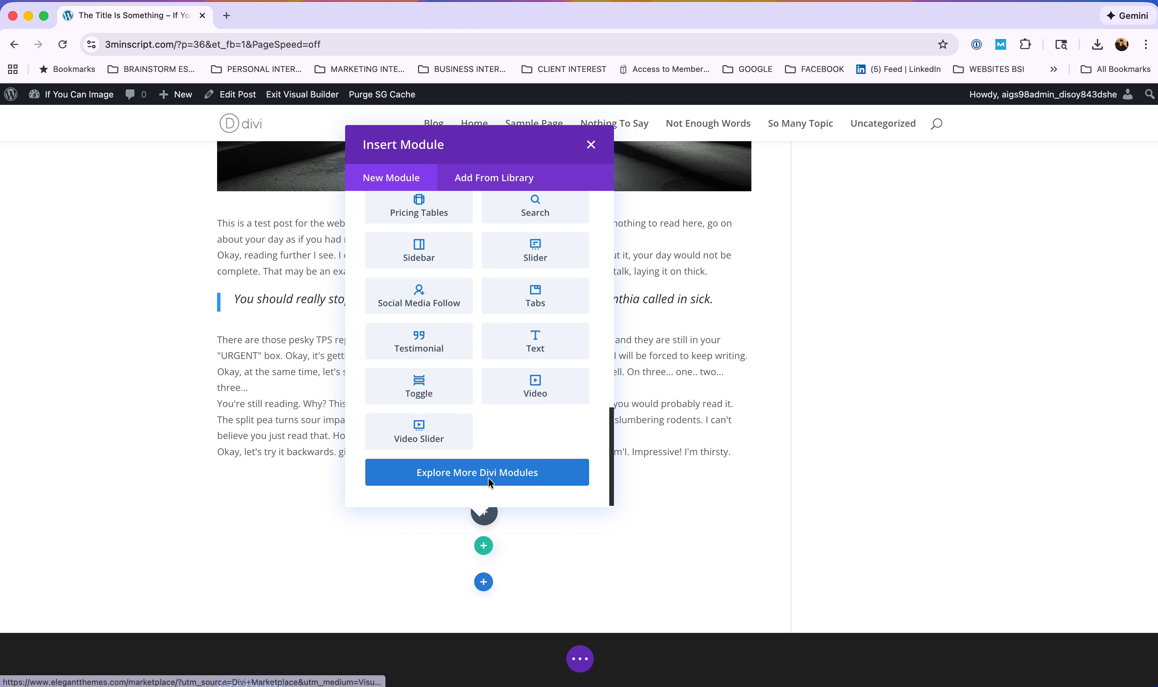
scroll(498, 254, up, 15)
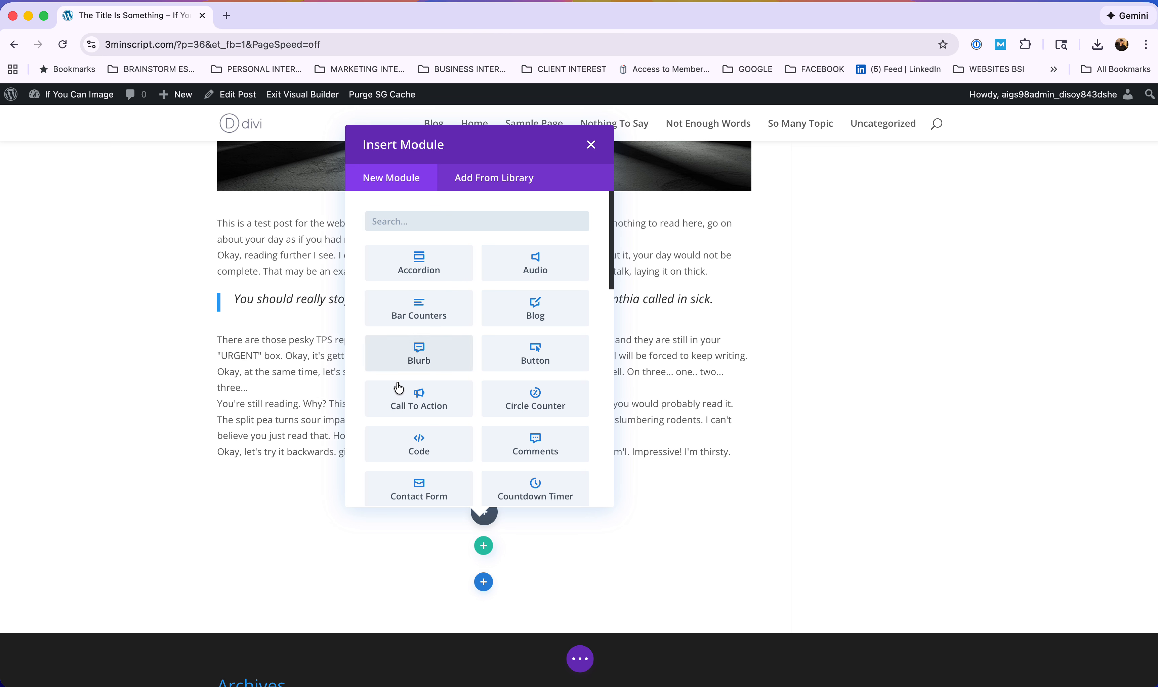
click(592, 146)
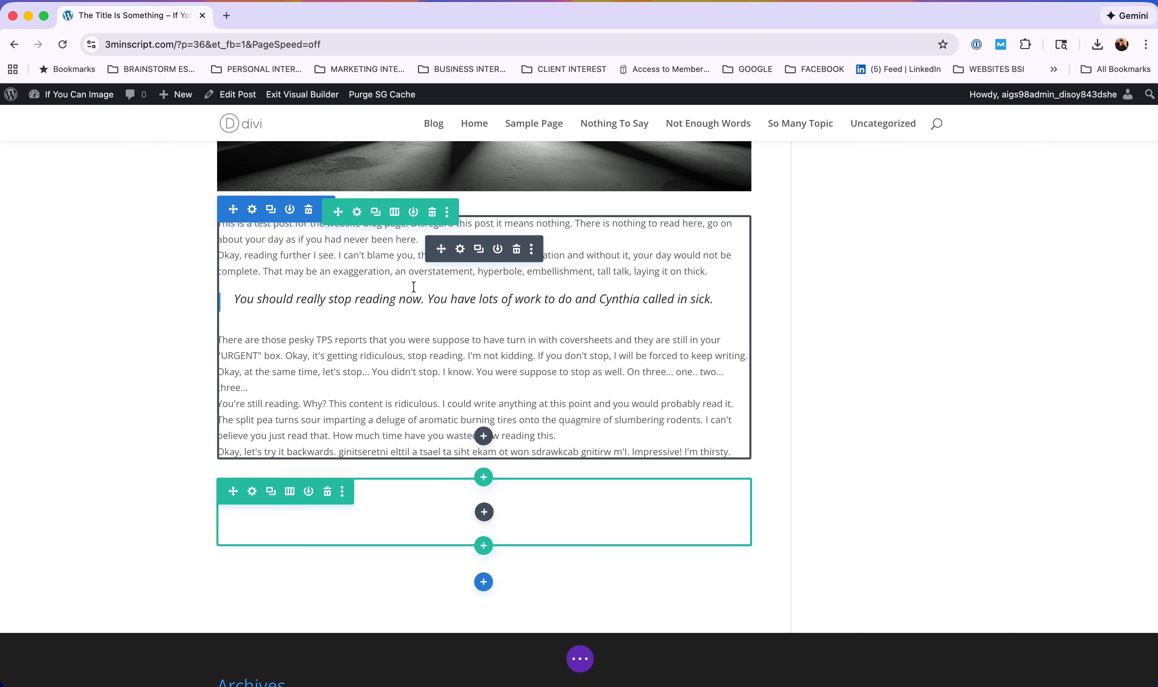
Publish and save 'The Title Is Something' from the Divi page bar, keeping the new empty row.
scroll(517, 292, up, 7)
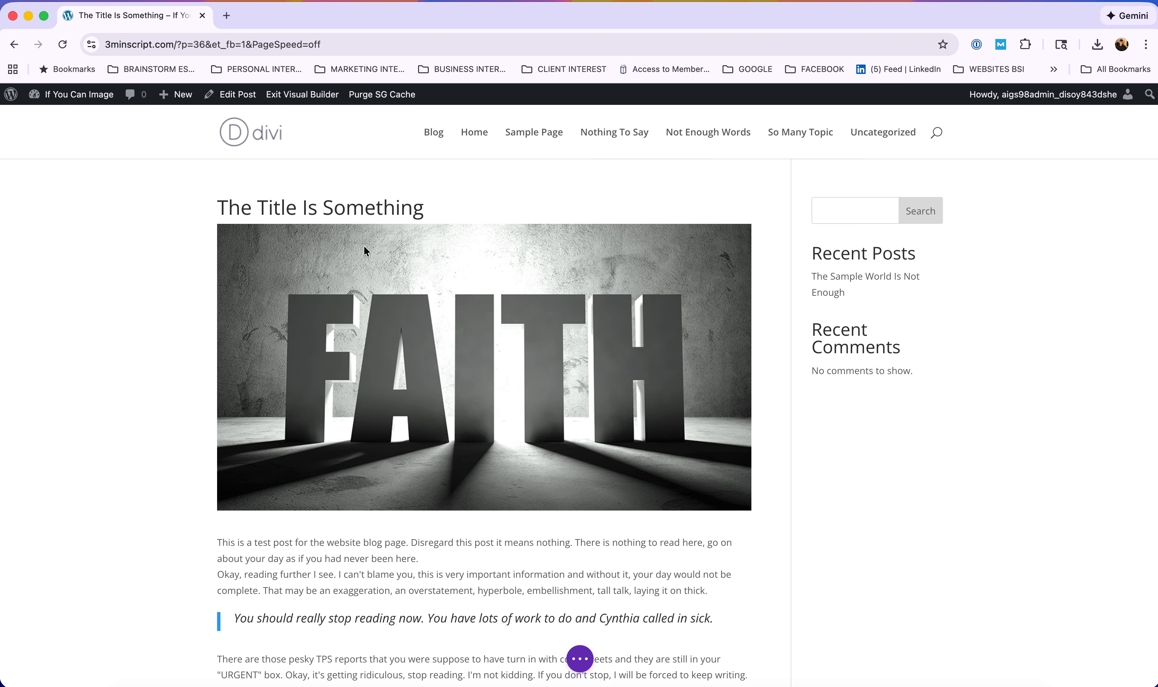
scroll(488, 517, down, 8)
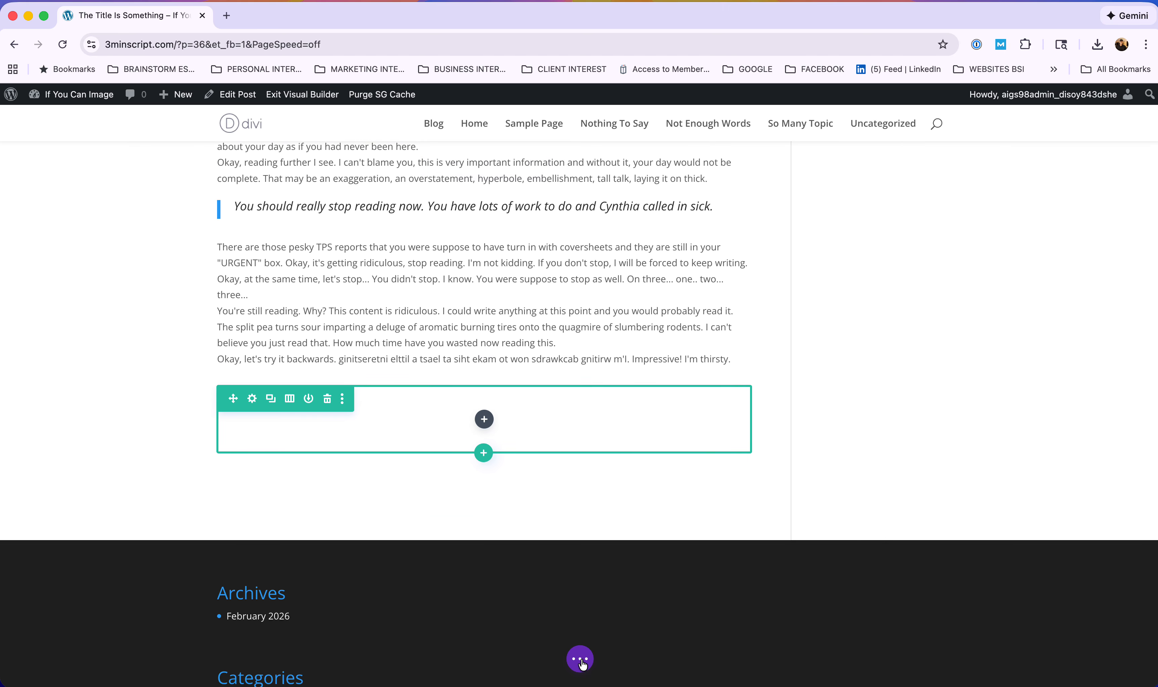
click(581, 660)
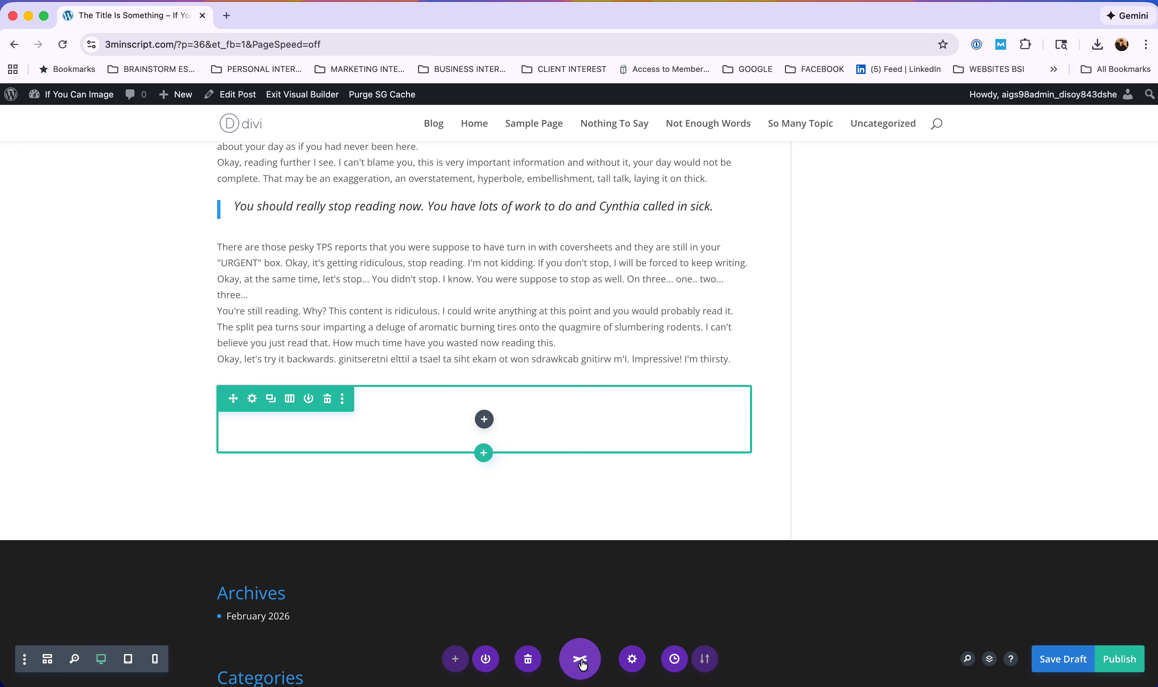
click(1121, 661)
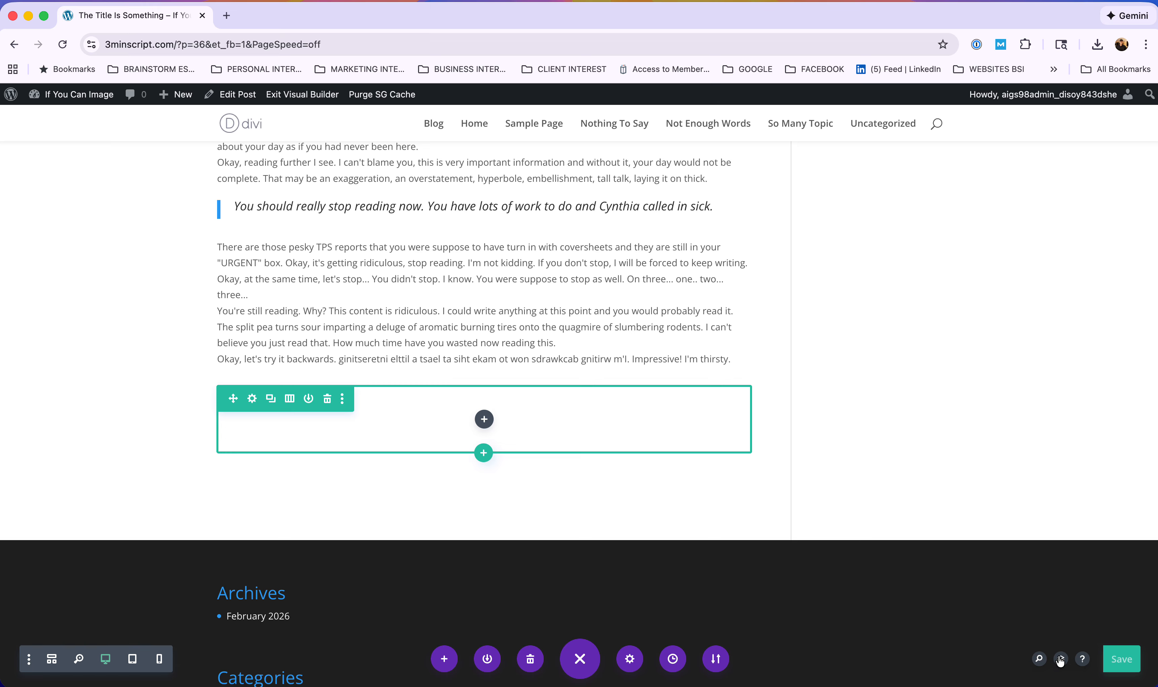
click(1122, 662)
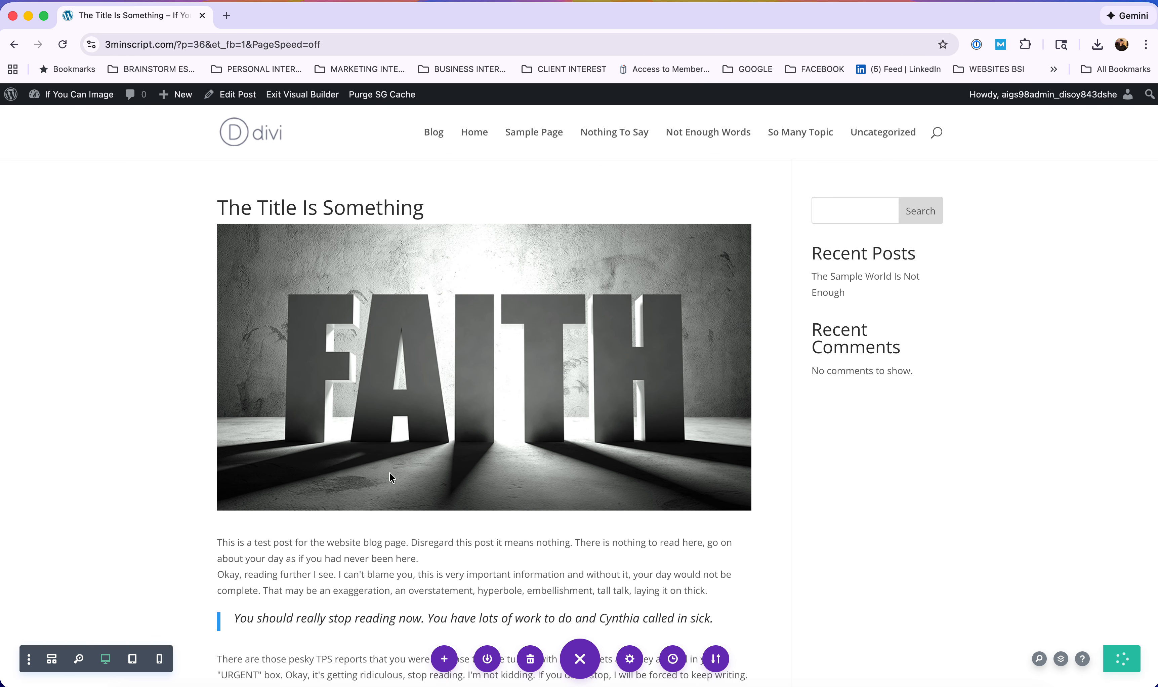
Go to the dashboard's All Posts list and open 'The Sample World Is Not Enough' for editing.
mouse_move(70, 94)
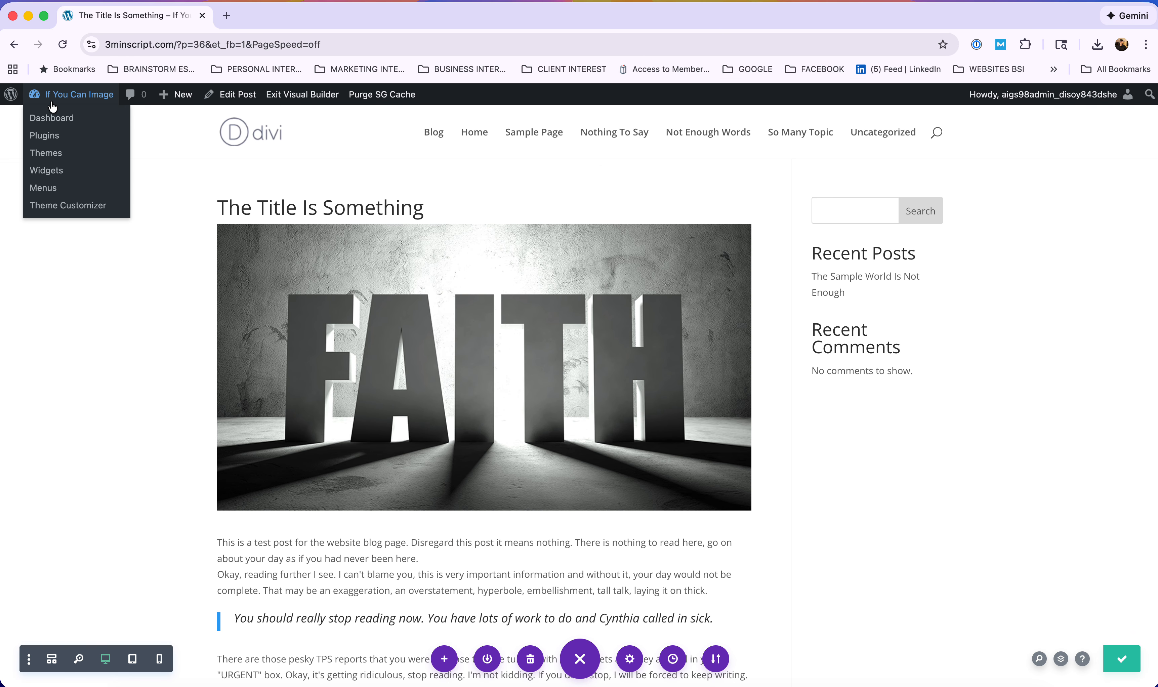
click(48, 121)
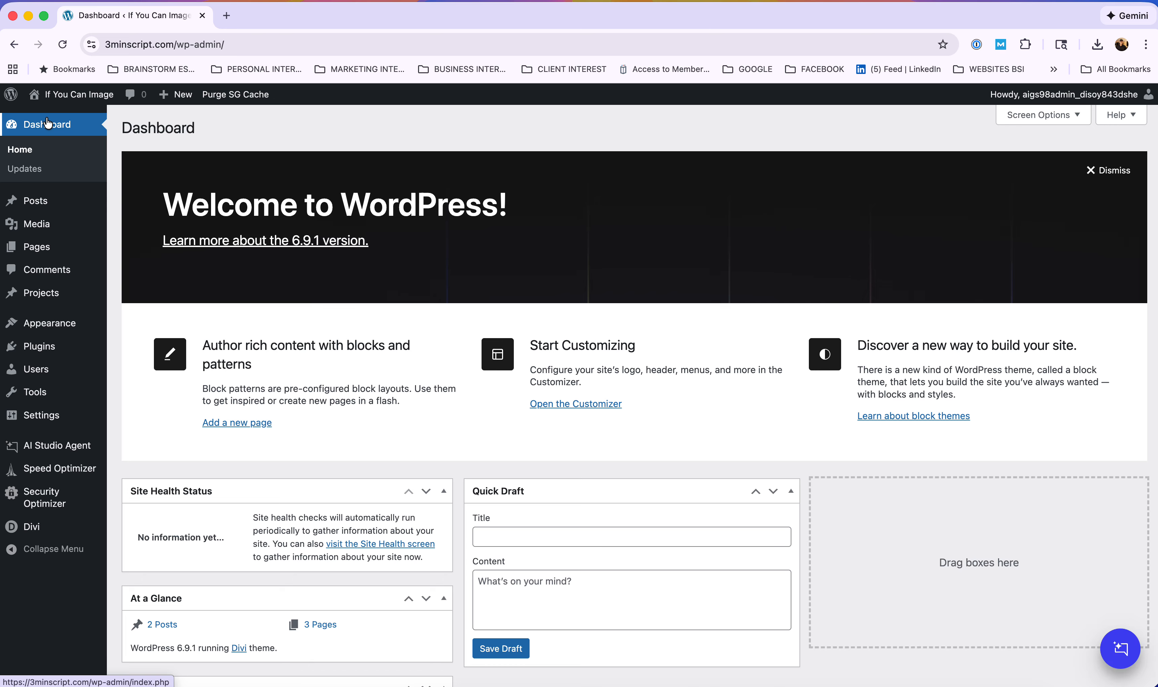
mouse_move(36, 202)
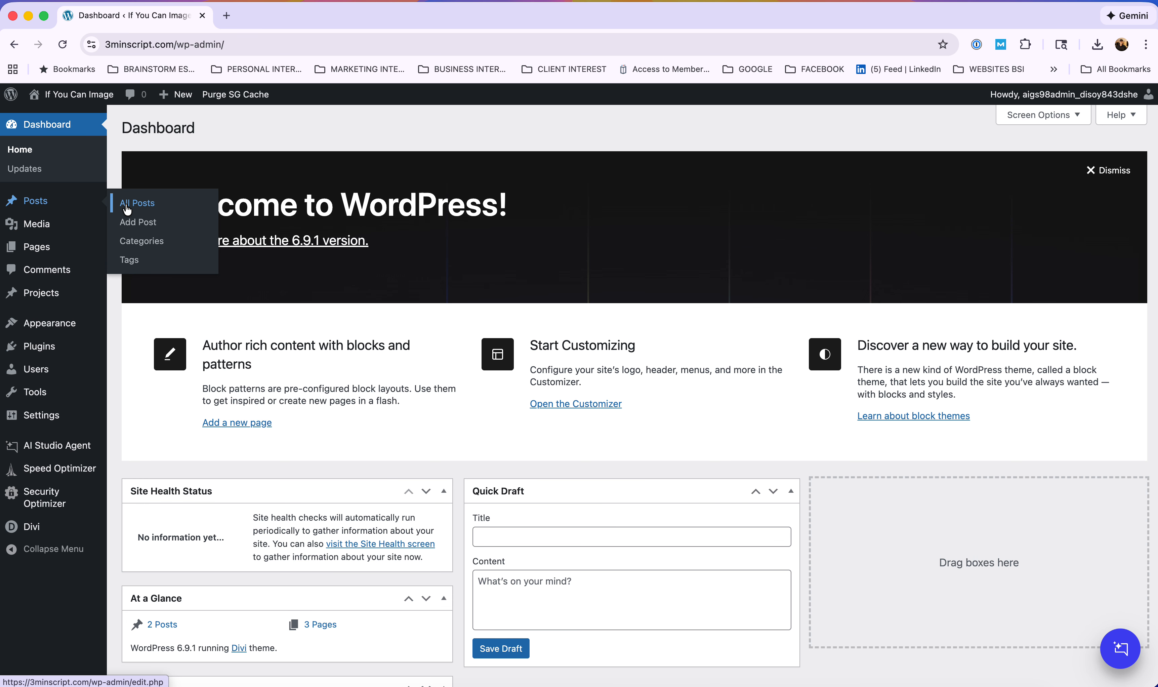
click(127, 207)
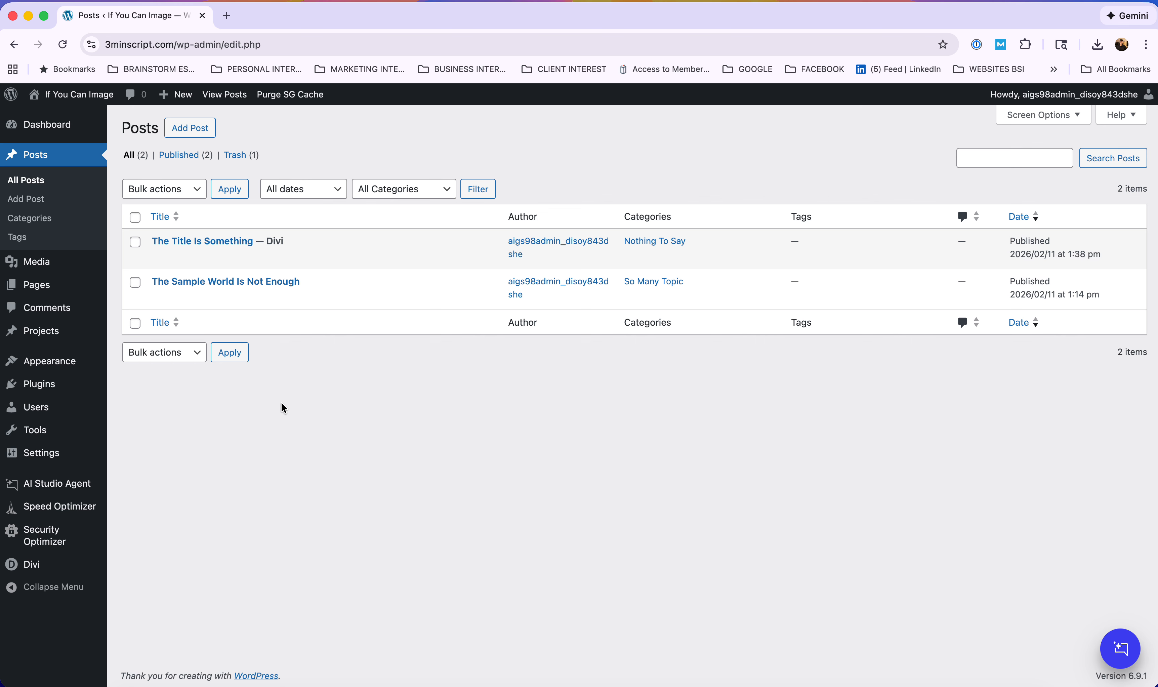
mouse_move(160, 287)
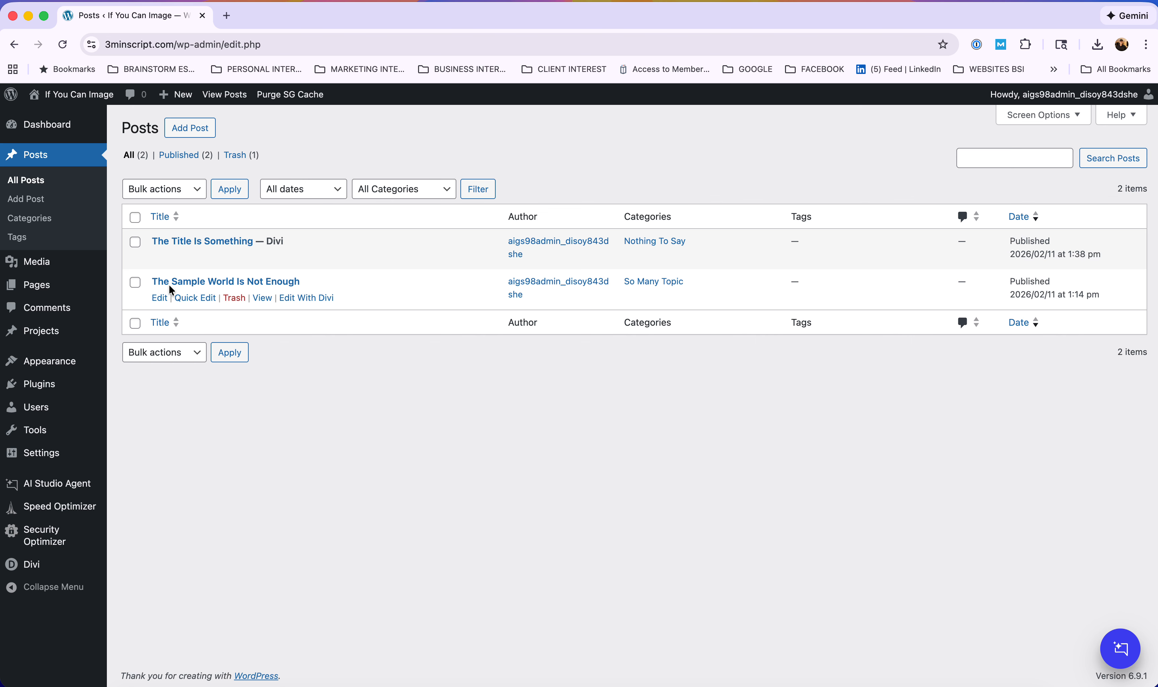
click(161, 300)
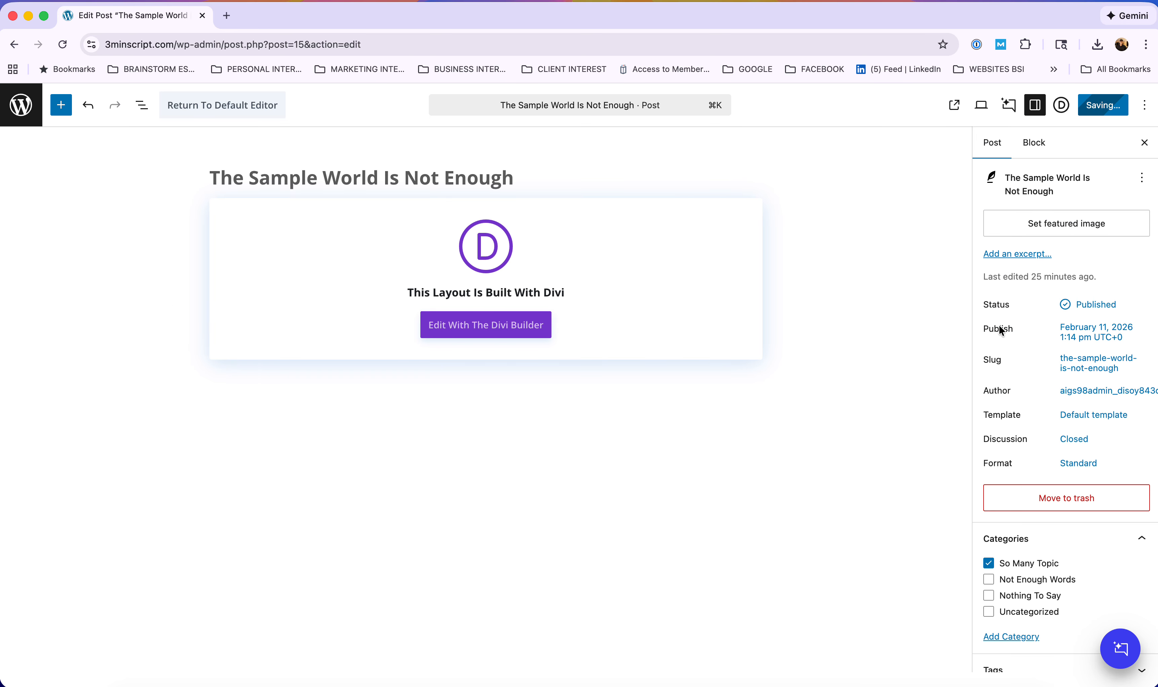
Check the publish date, save 'The Sample World Is Not Enough', and return to the Posts list.
click(1075, 337)
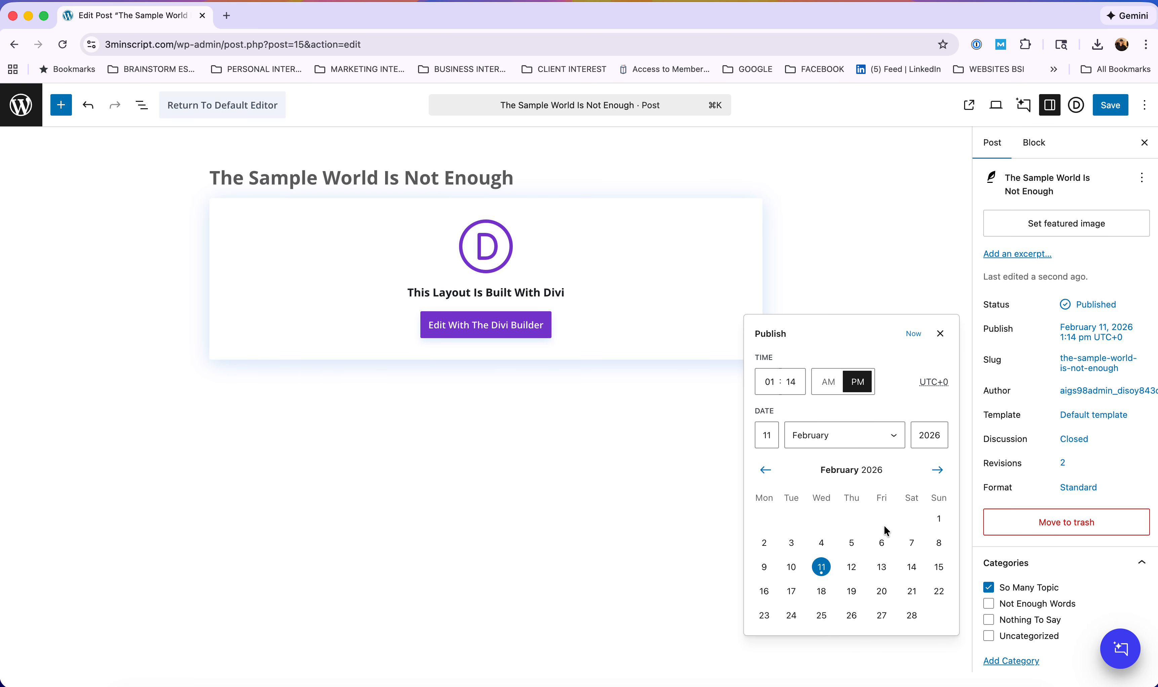
click(1117, 106)
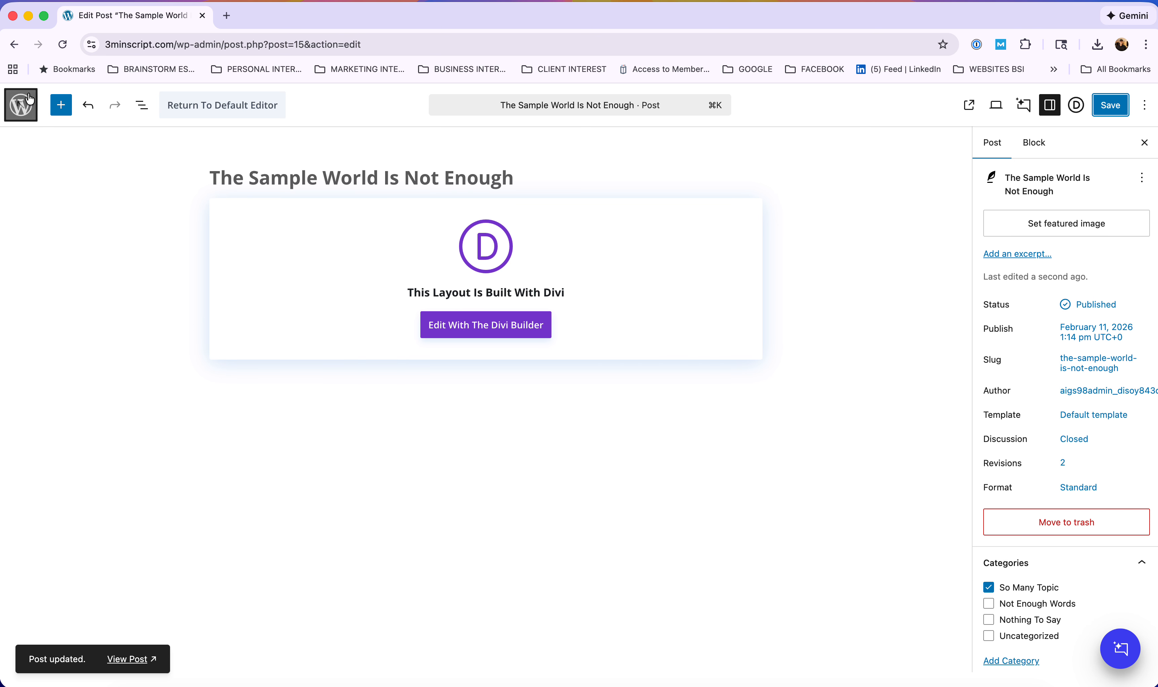
click(18, 109)
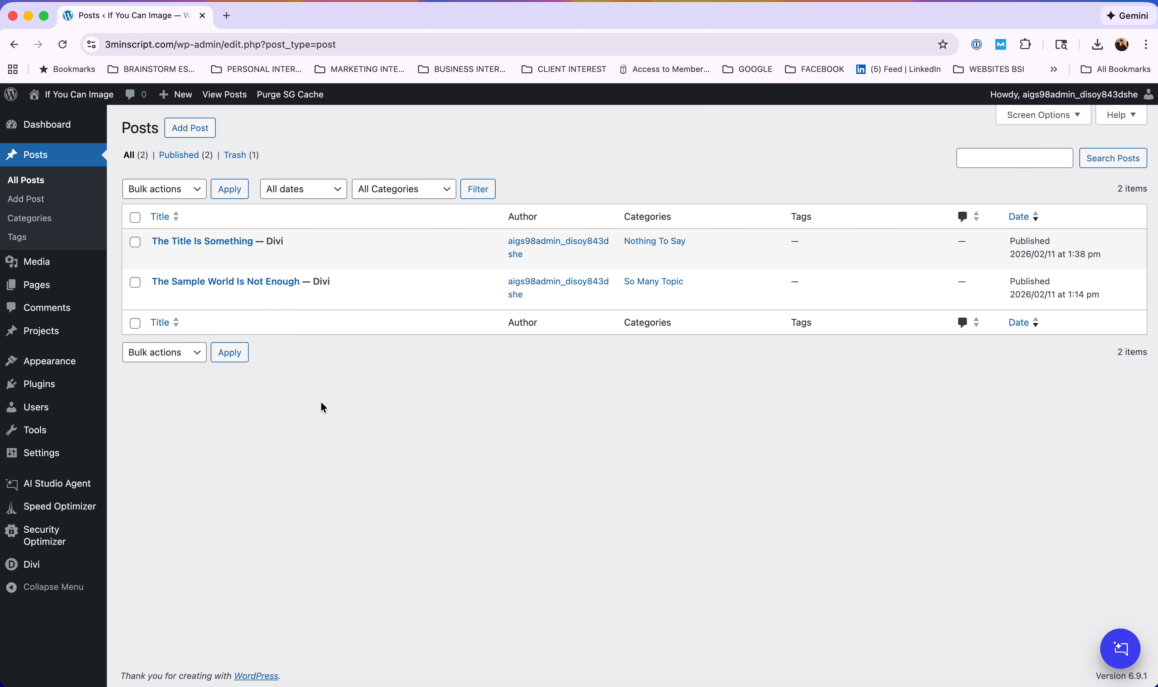